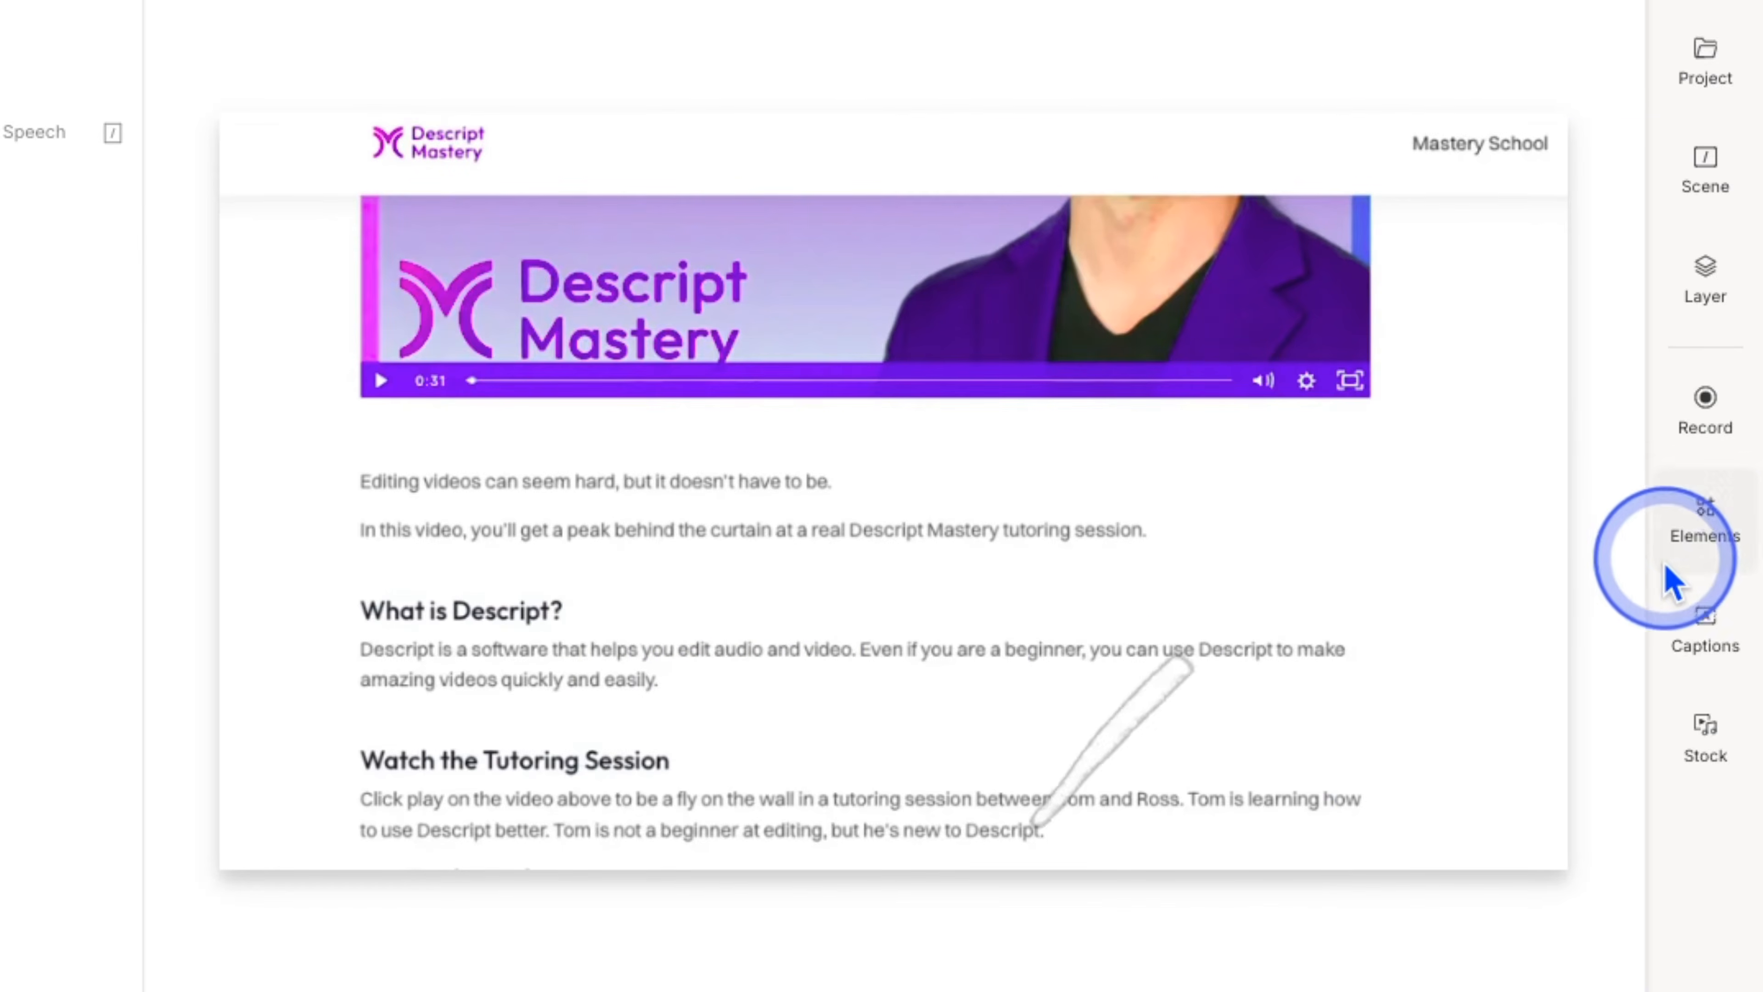
- Add an Underline annotation from the full annotations collection to the webpage scene and play its drawing animation
click(1698, 545)
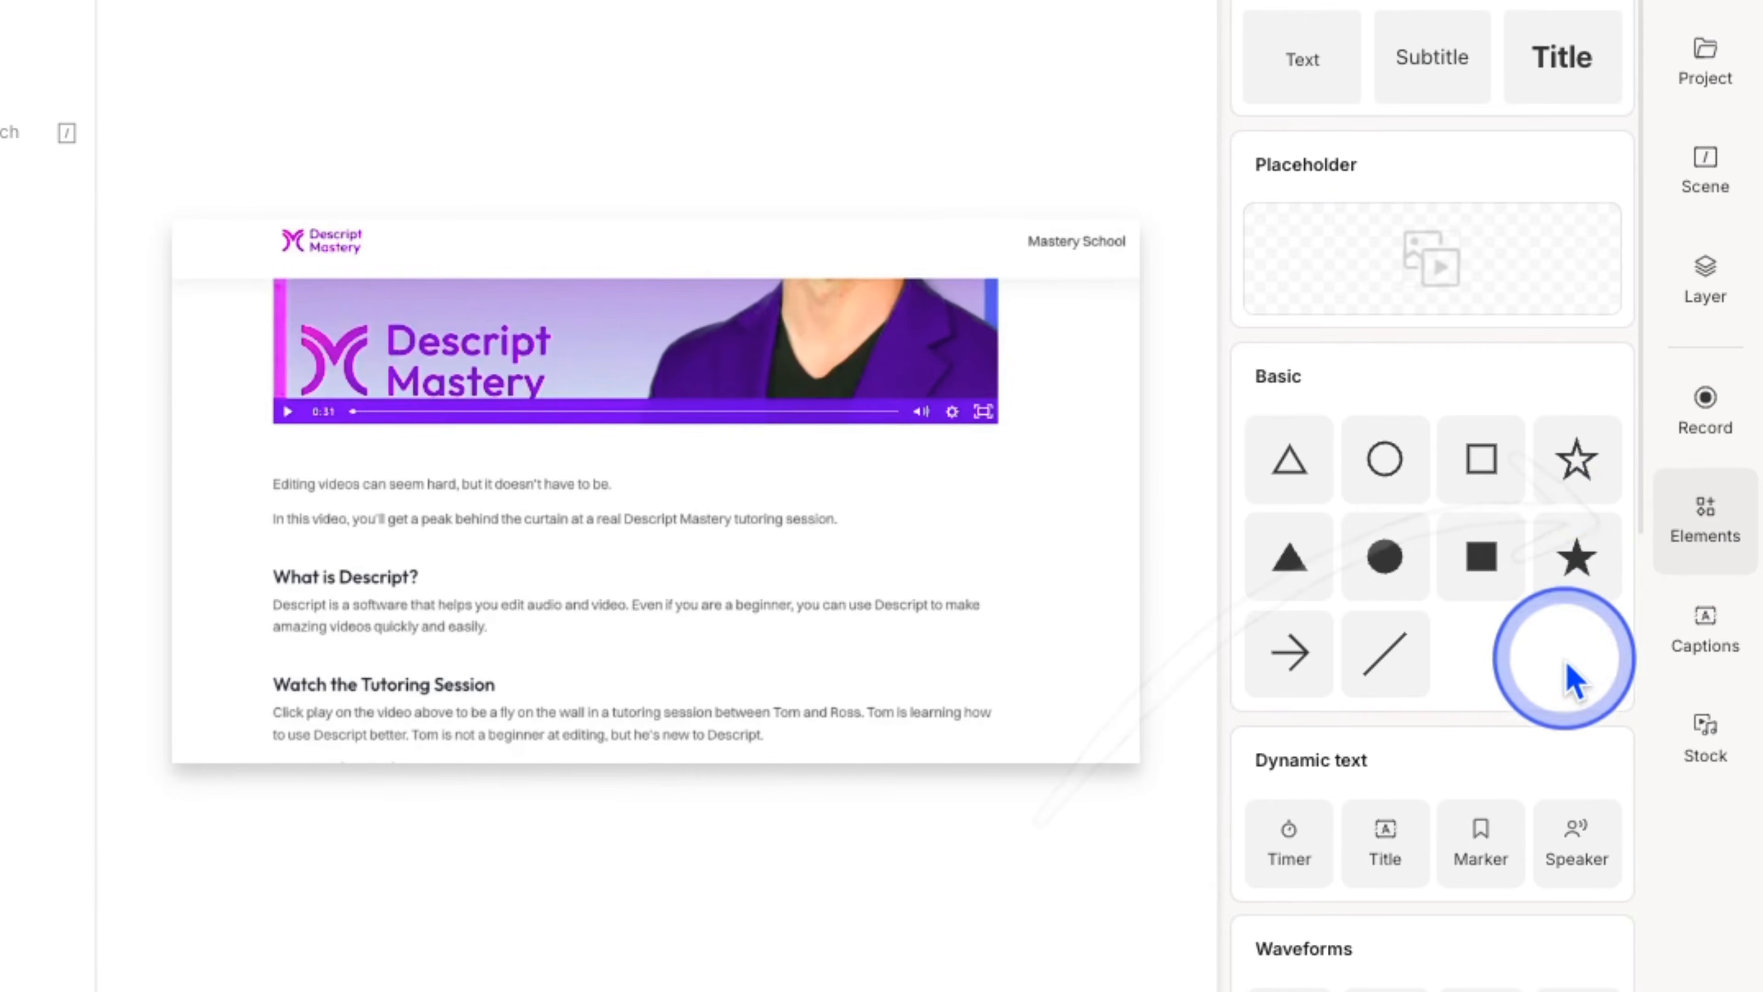
scroll(1378, 736, down, 10)
scroll(1381, 737, down, 2)
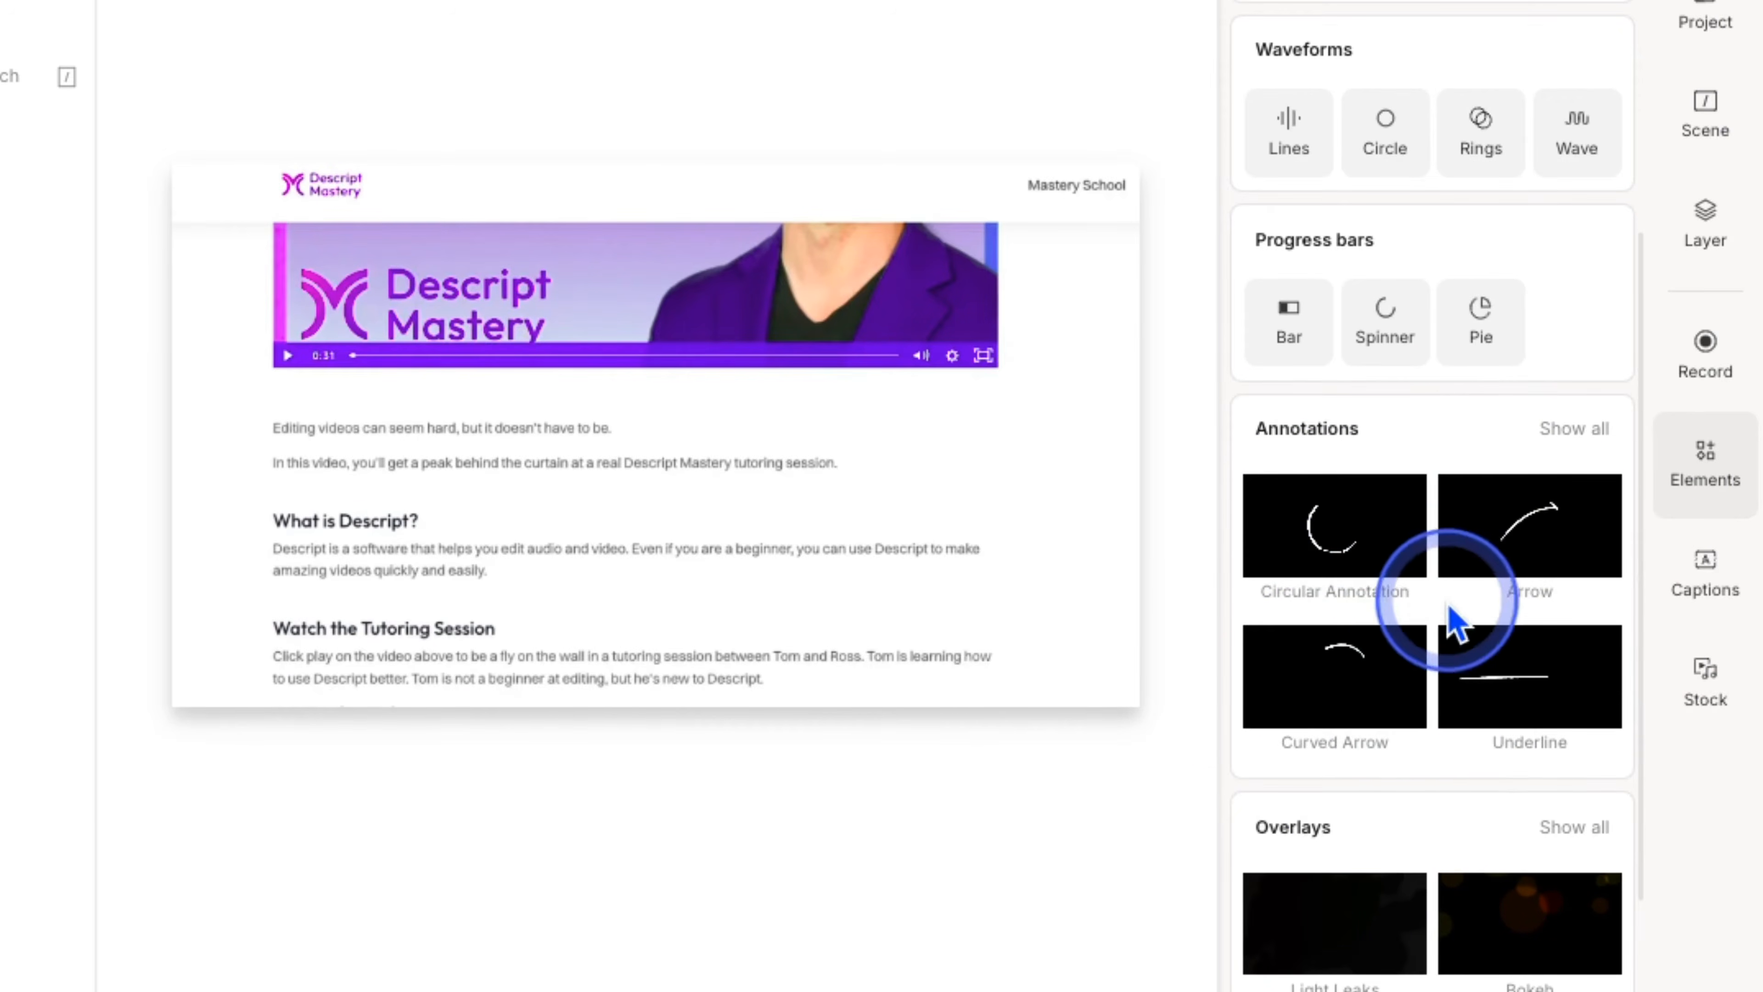
click(1565, 431)
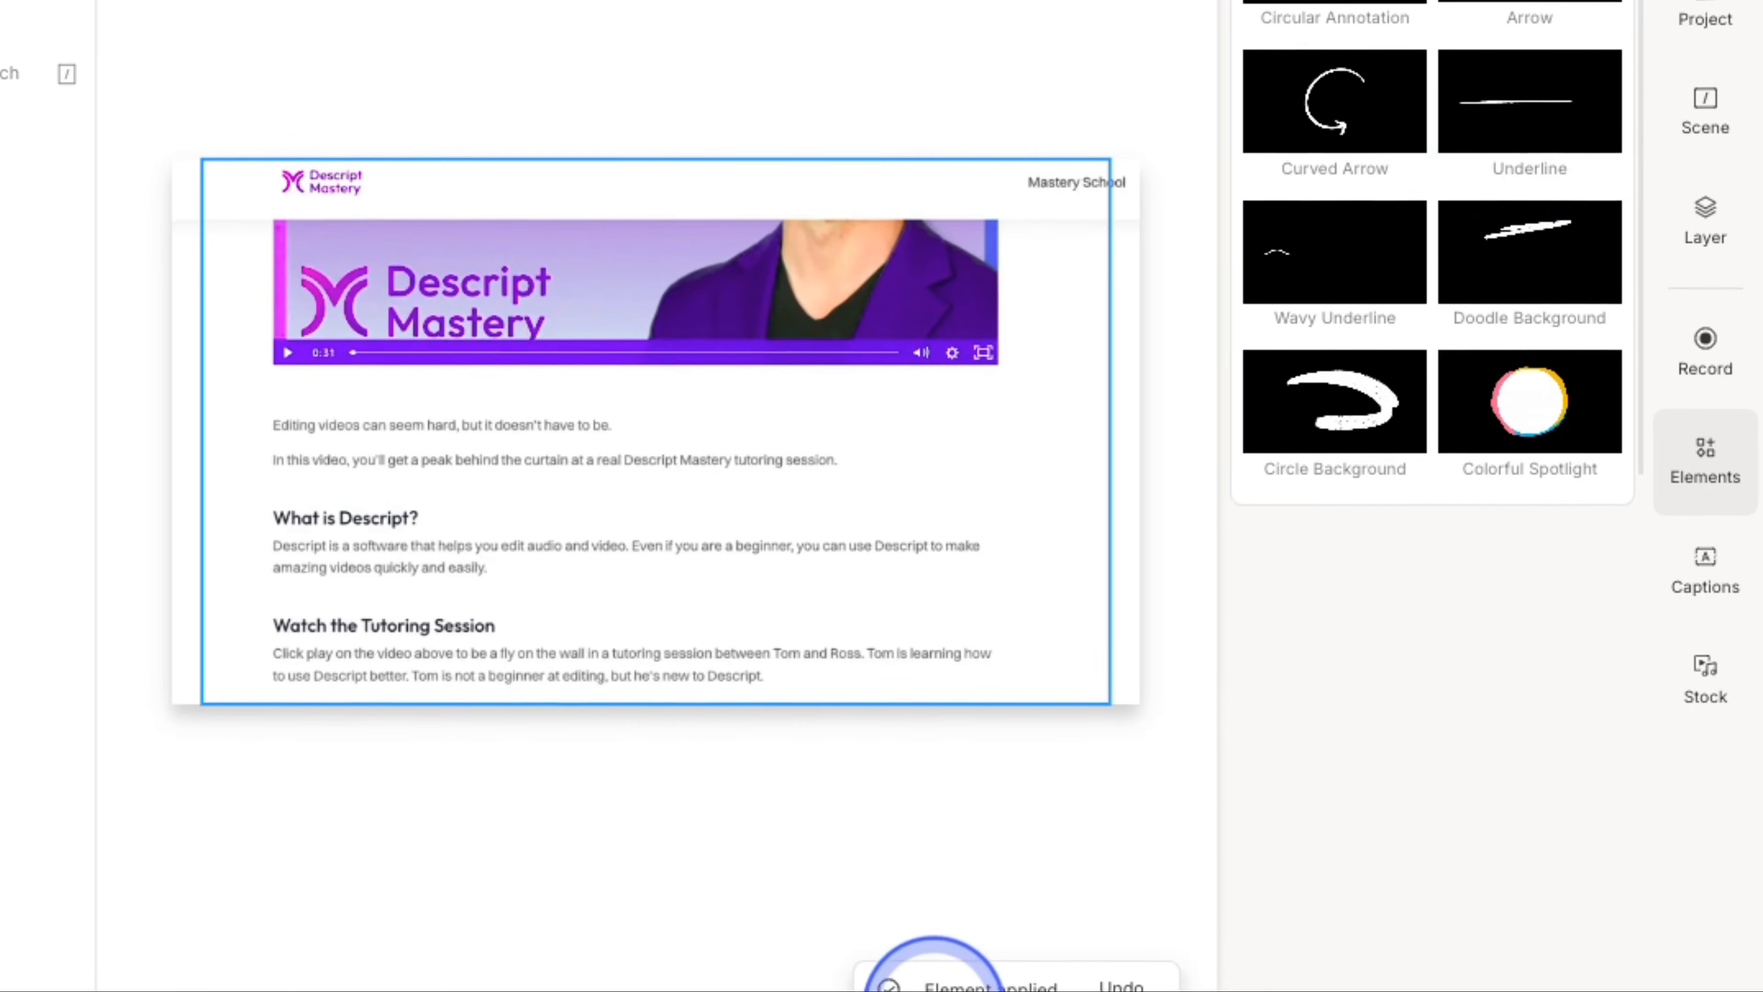
click(225, 937)
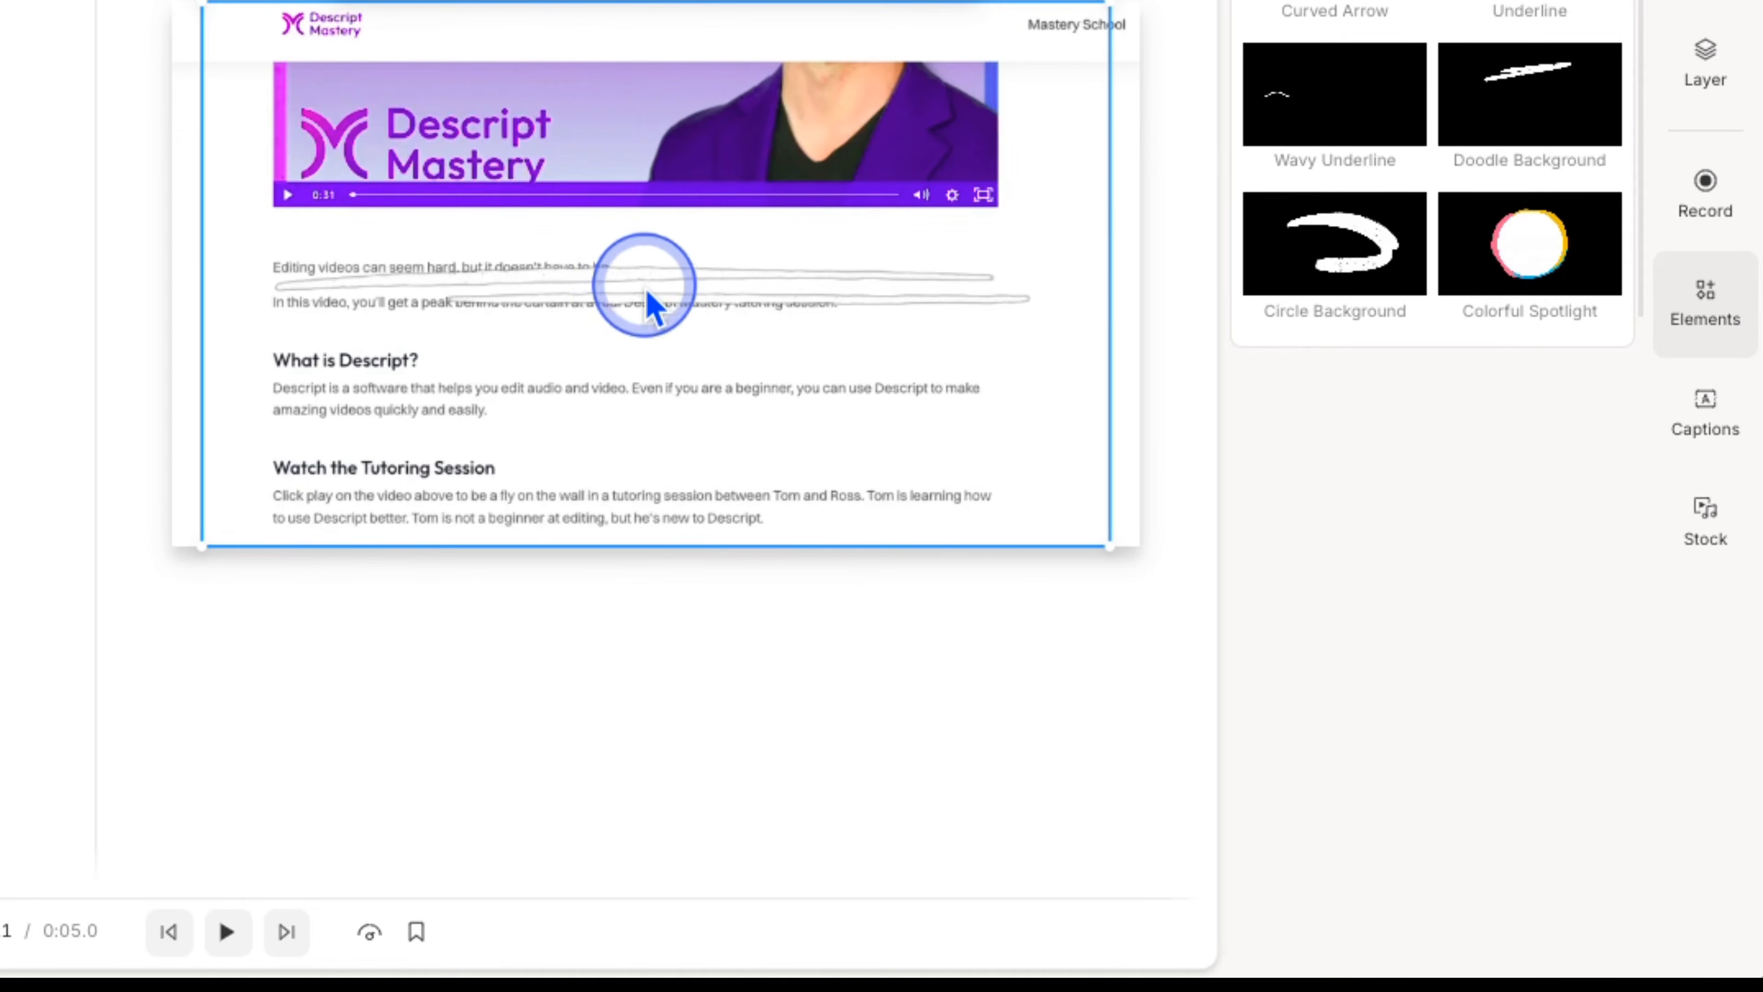
- Apply a Color adjustments effect to the underline layer and set its temperature to 1000K to turn it red
click(781, 1)
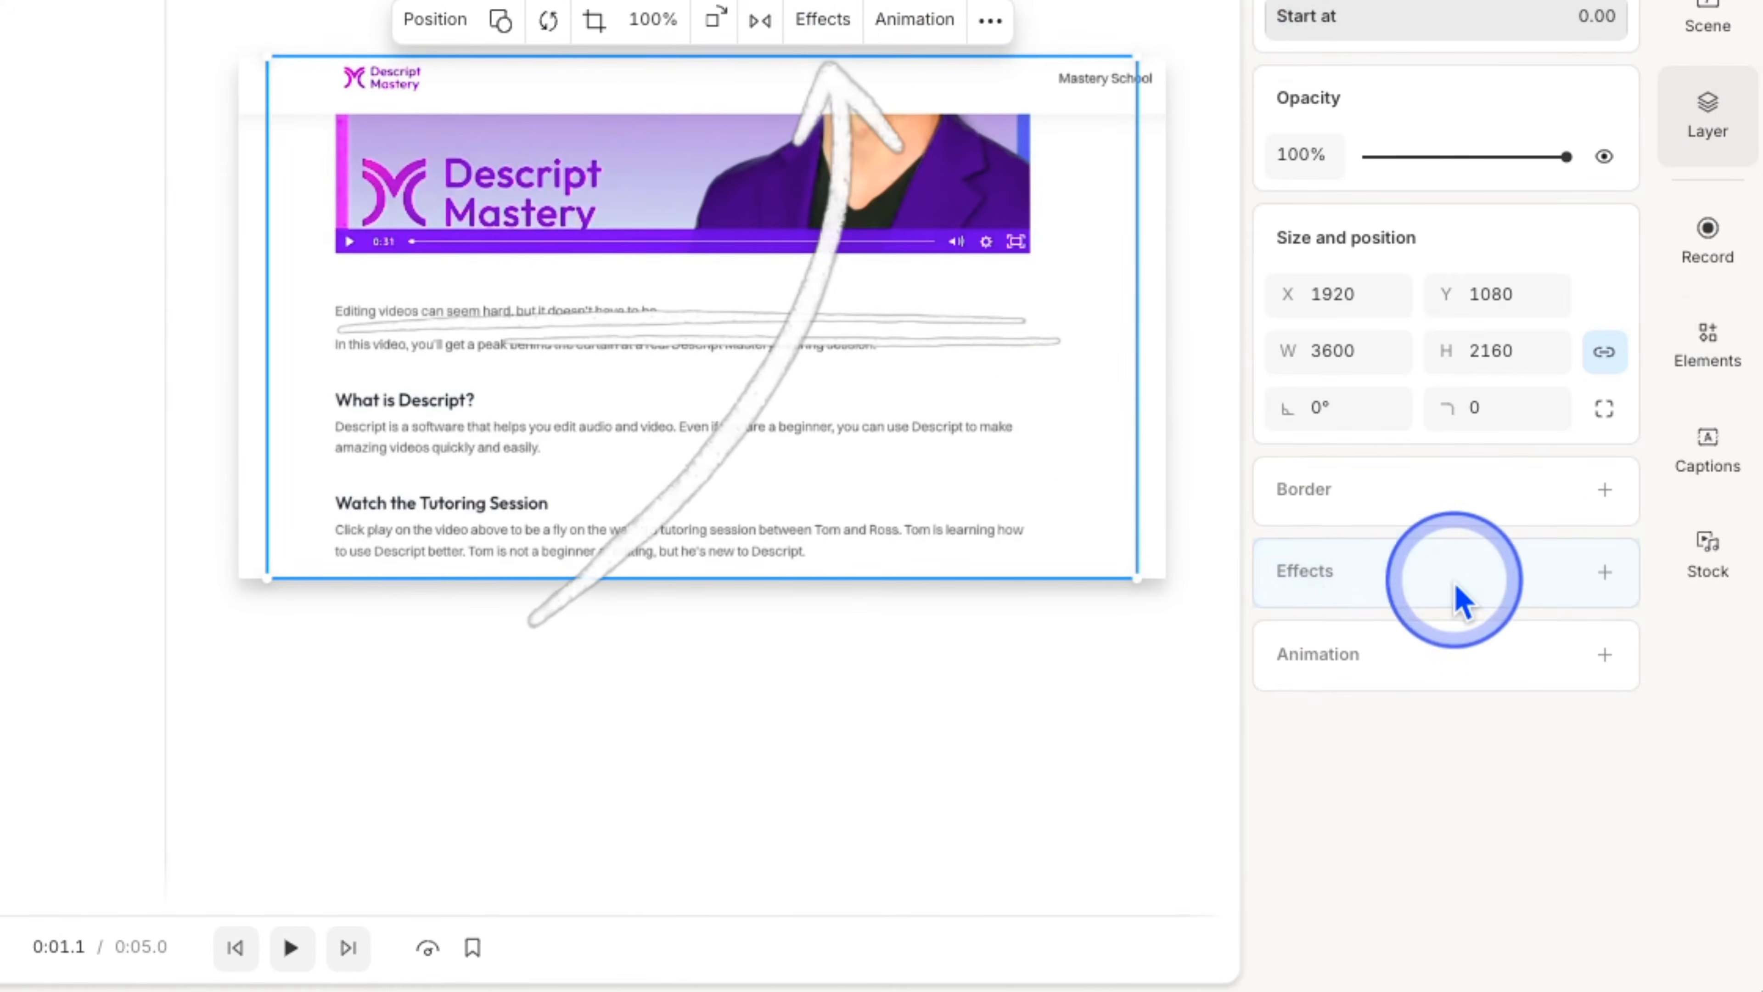
click(1604, 572)
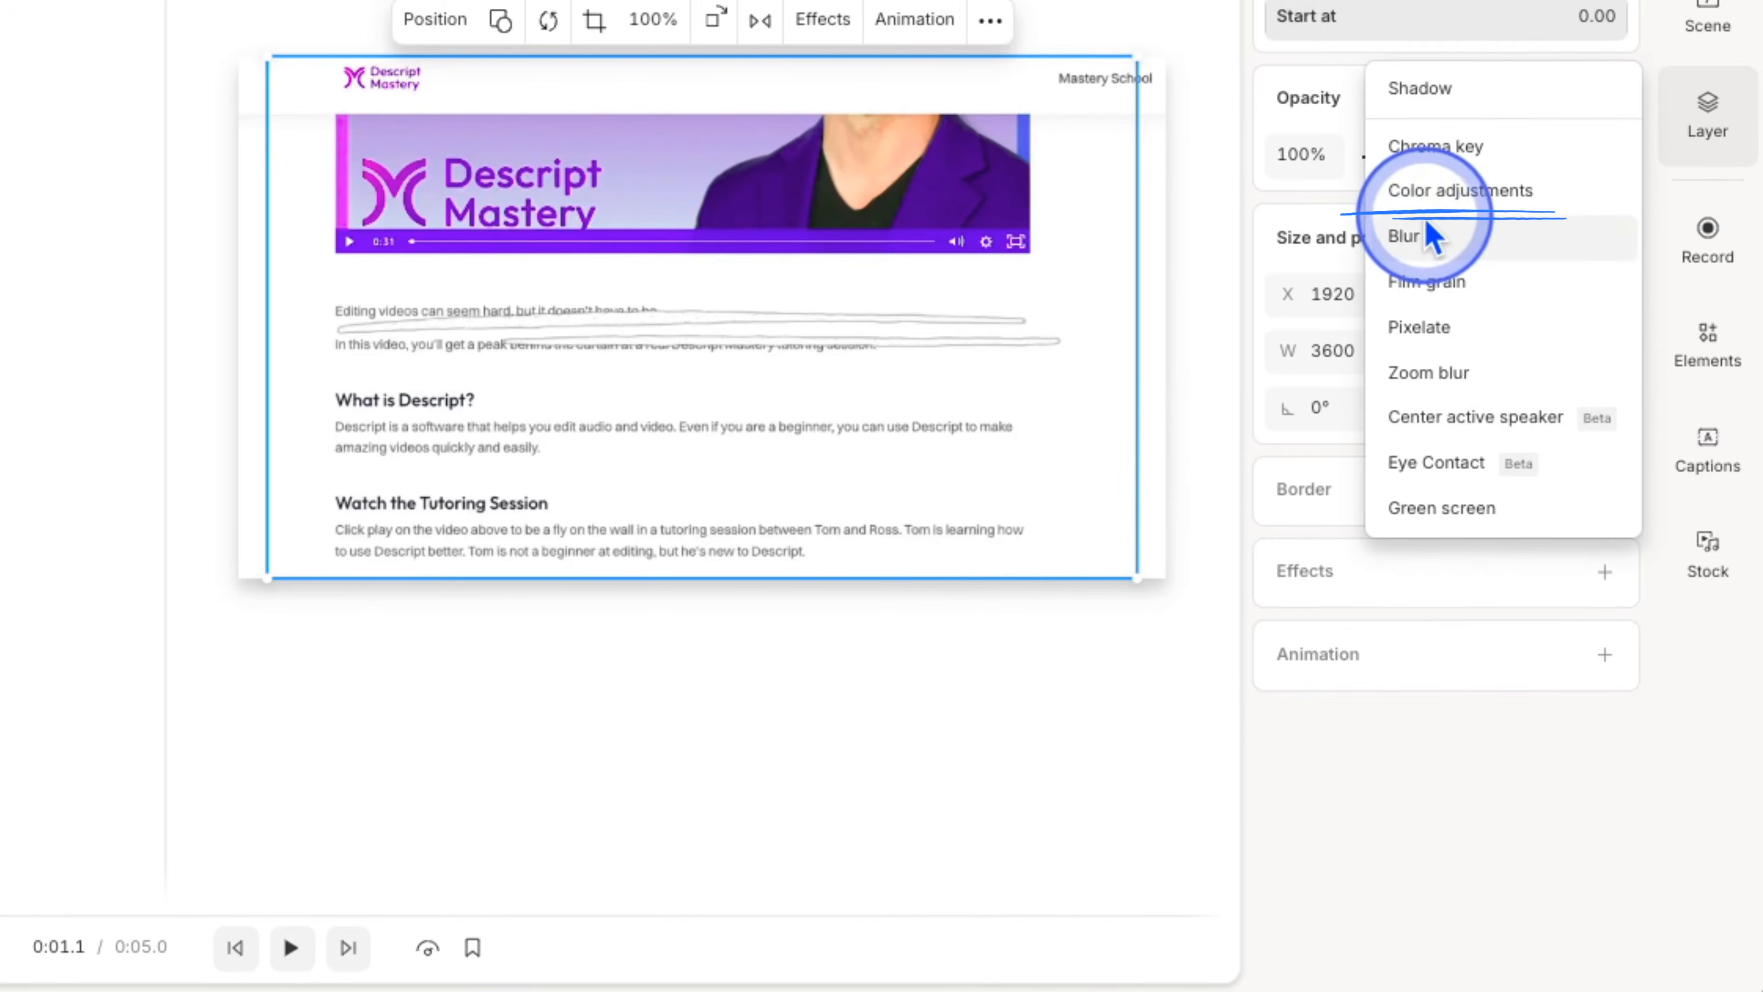
click(1435, 201)
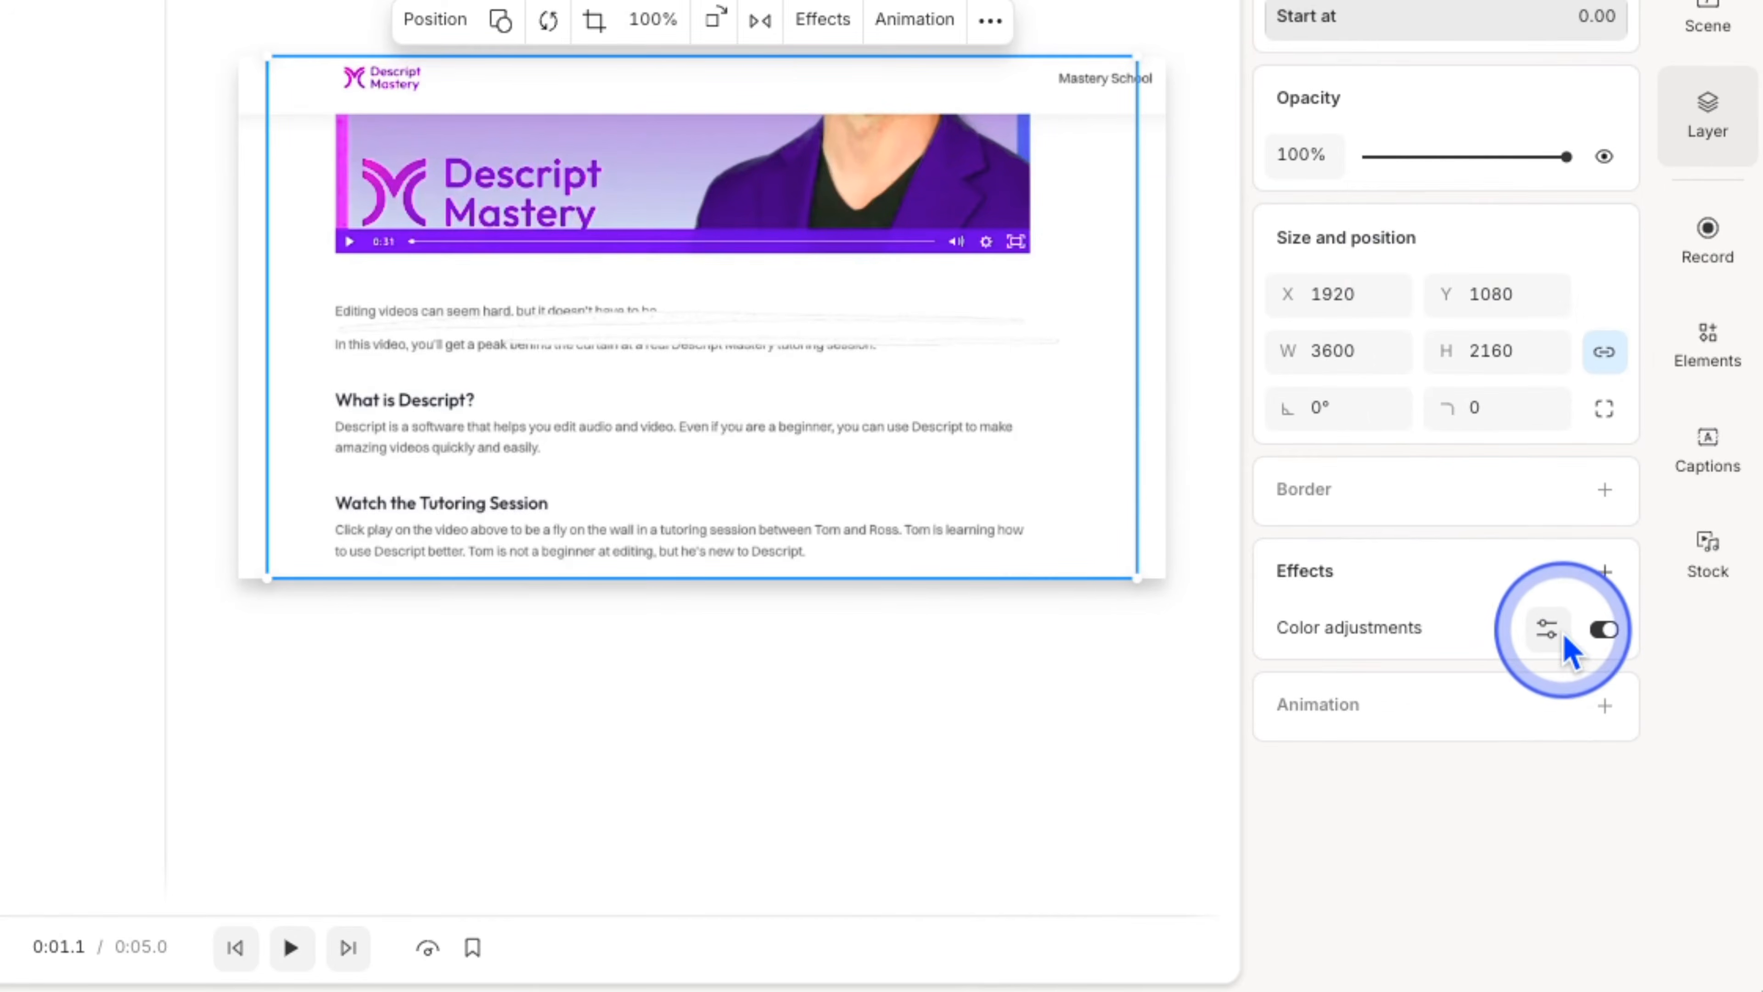
click(1549, 630)
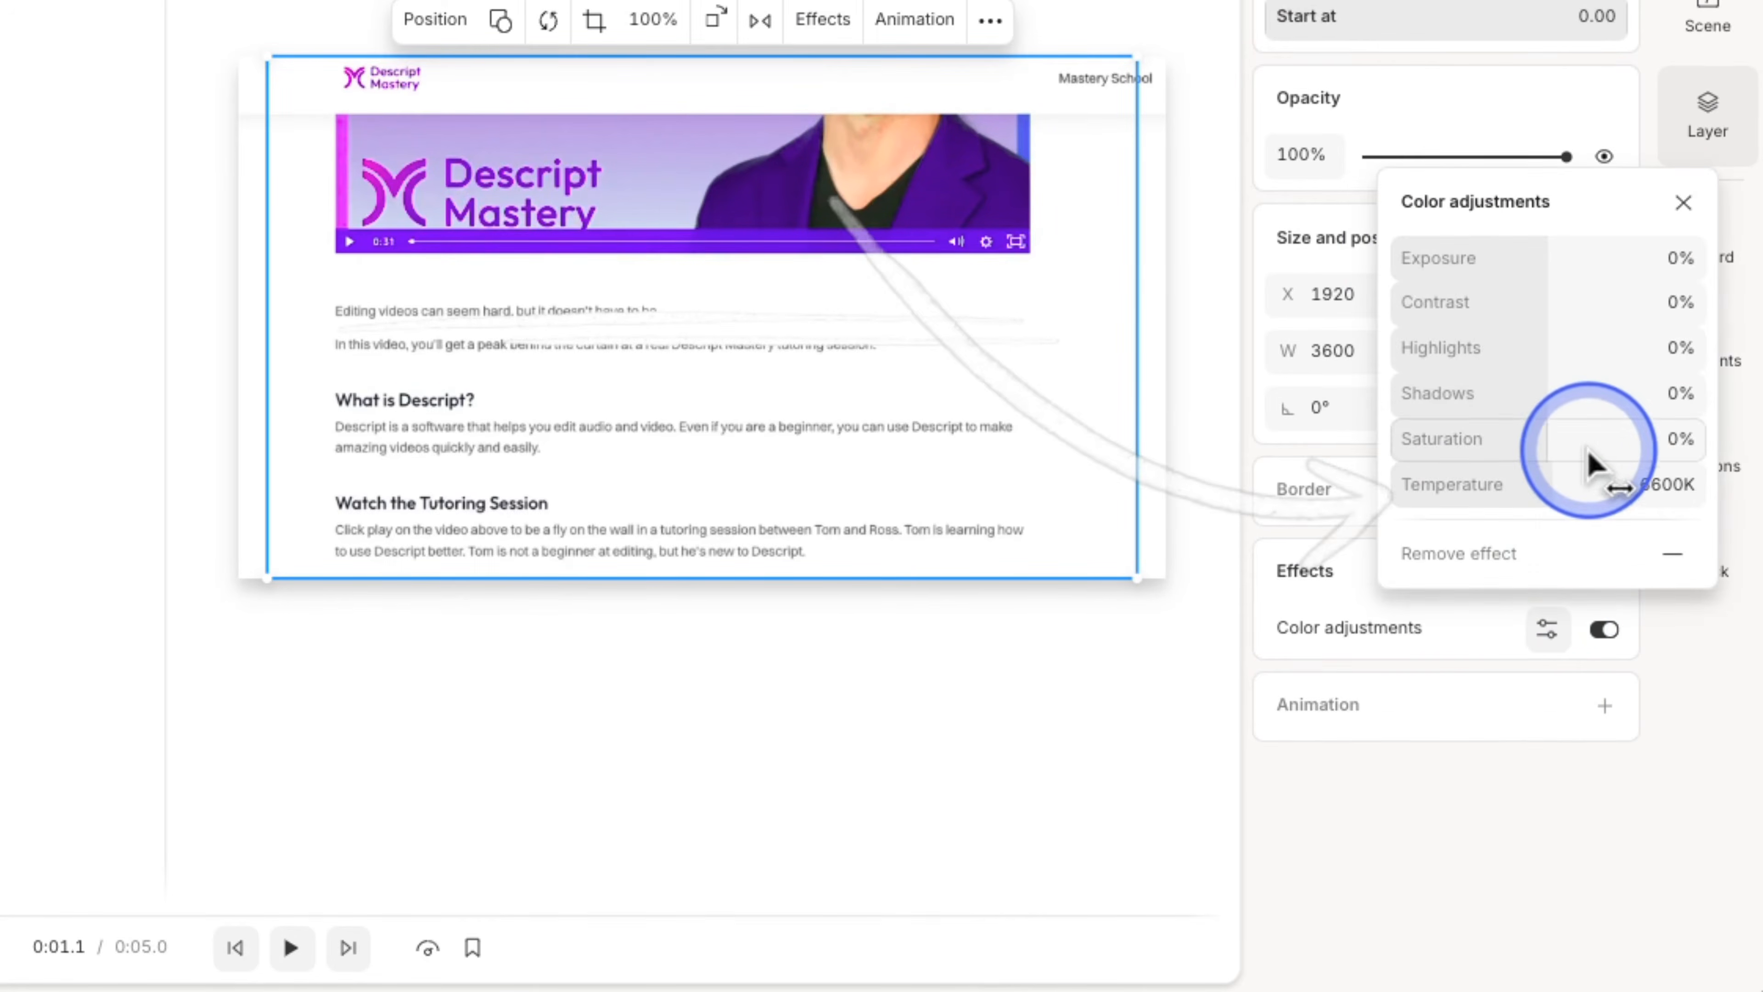
drag(1589, 486, 1473, 483)
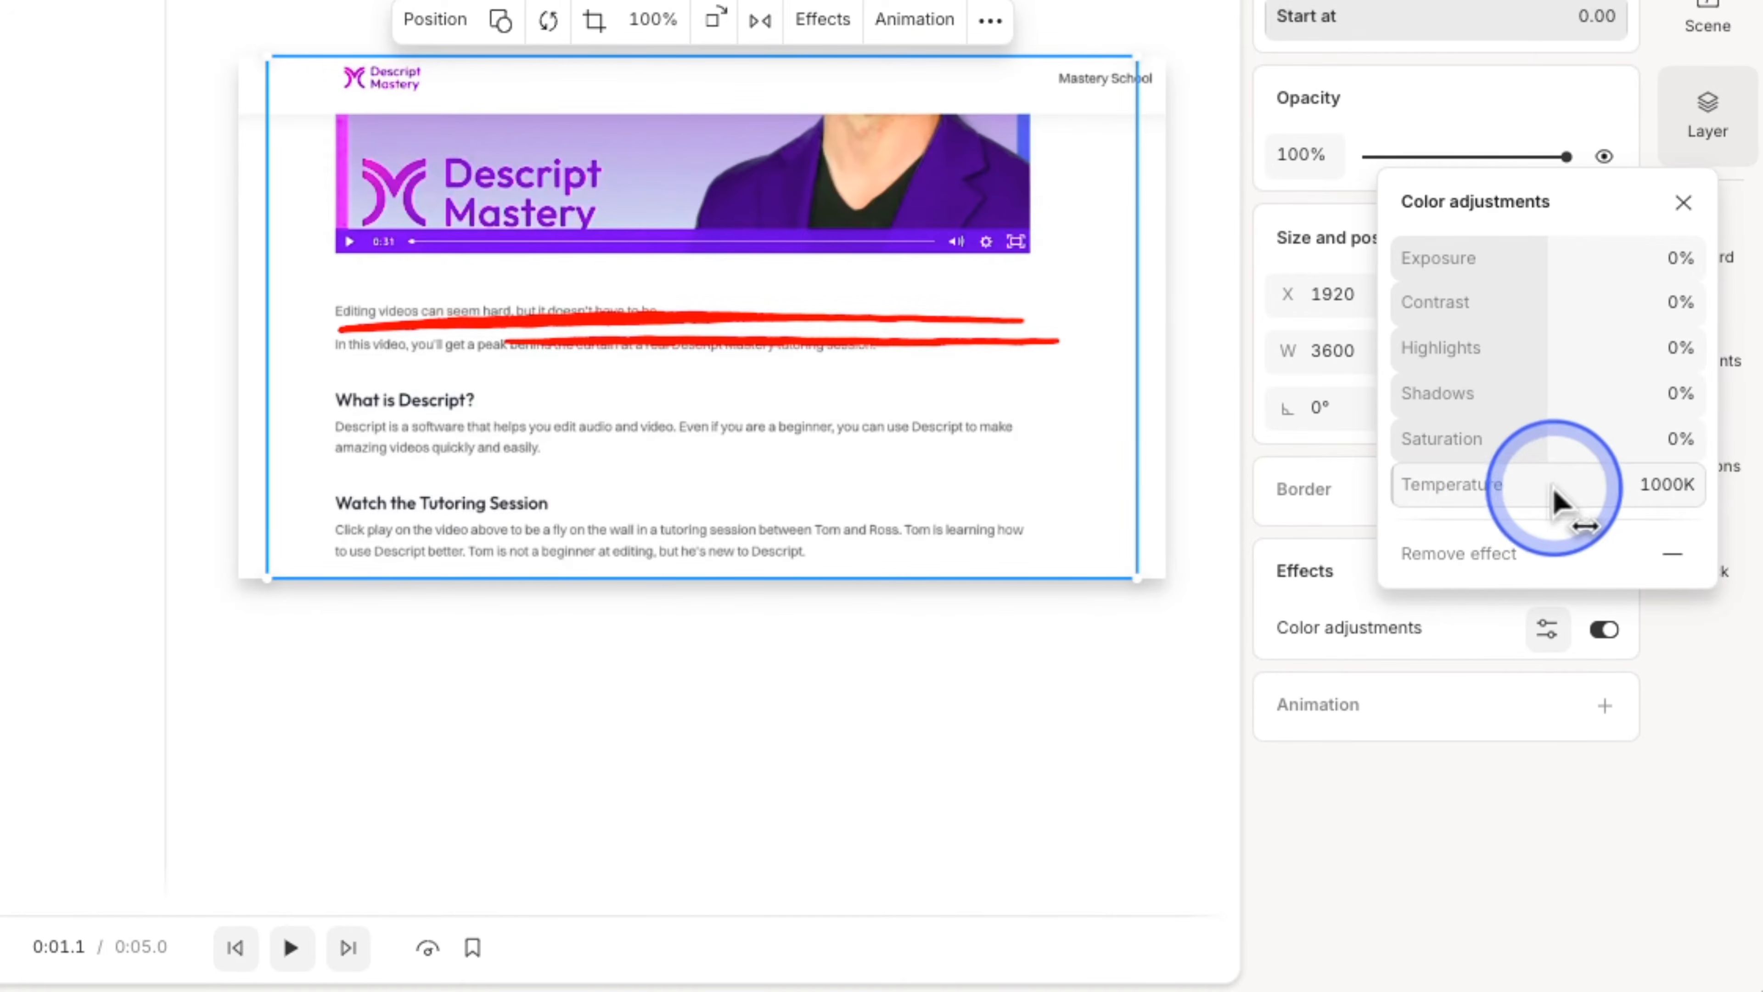
mouse_move(1599, 485)
mouse_down()
mouse_move(1477, 486)
mouse_move(533, 306)
mouse_up()
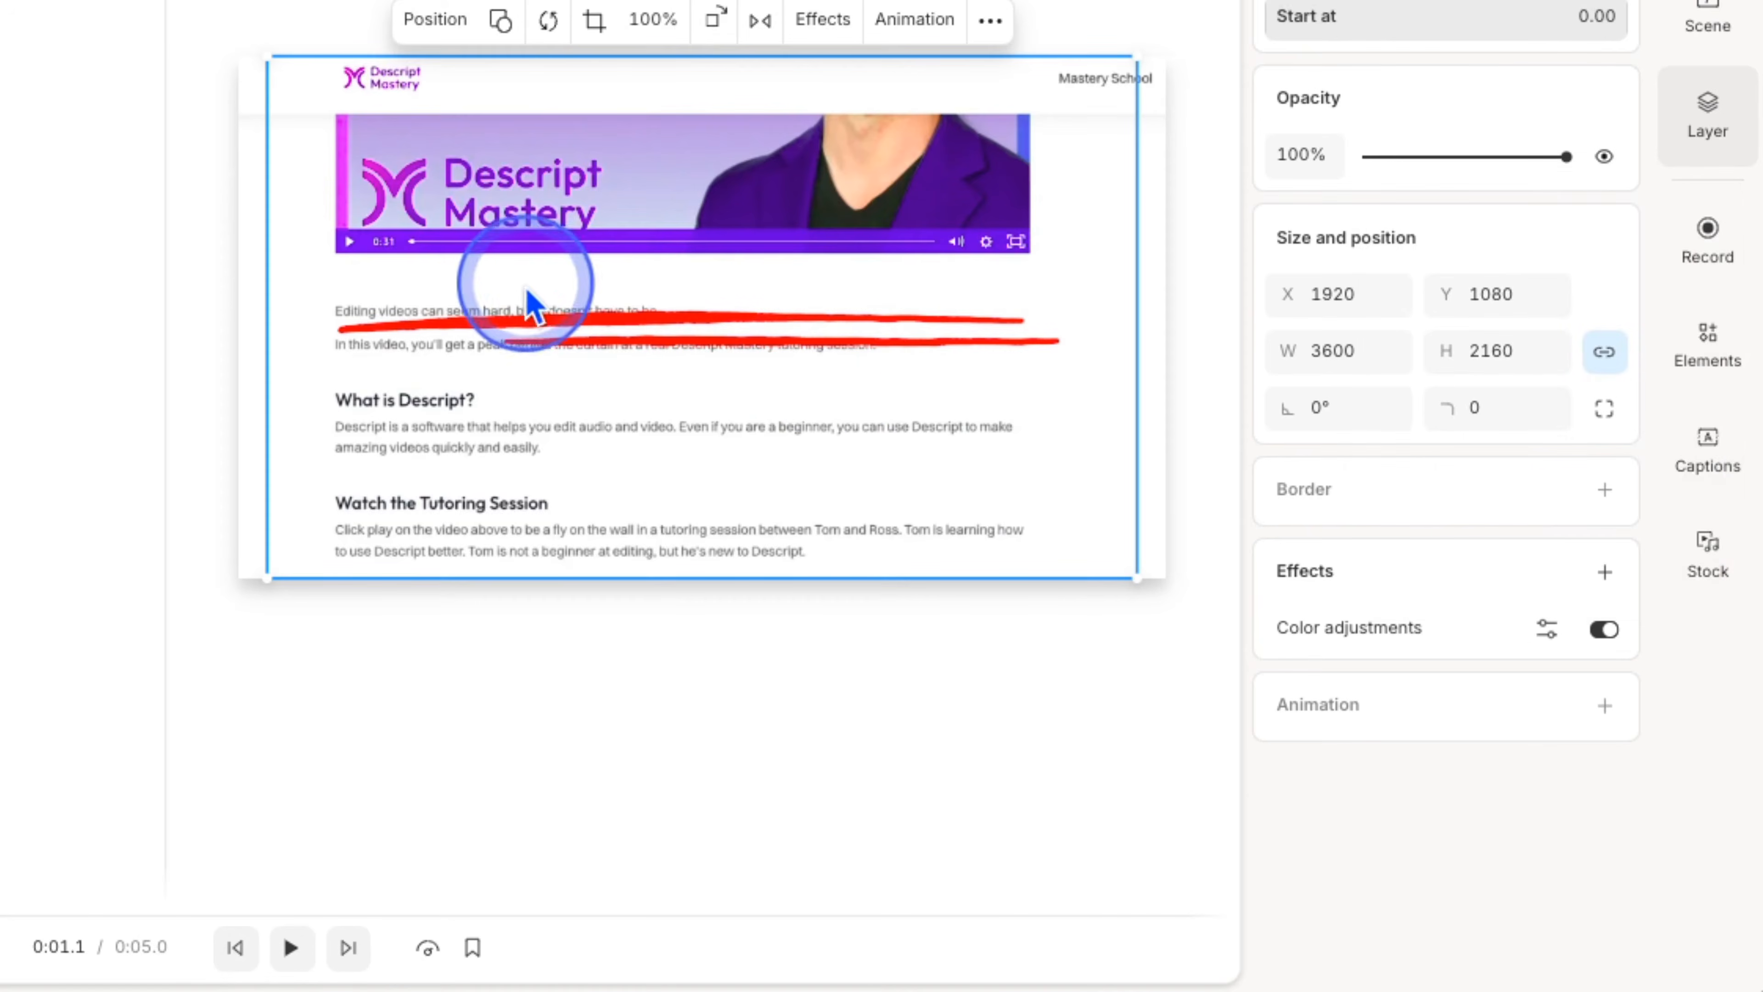
- Shrink the underline to 1683 by 1010, place it beneath "amazing videos quickly and easily", and preview the scene from the start
drag(262, 55, 730, 335)
drag(974, 473, 495, 490)
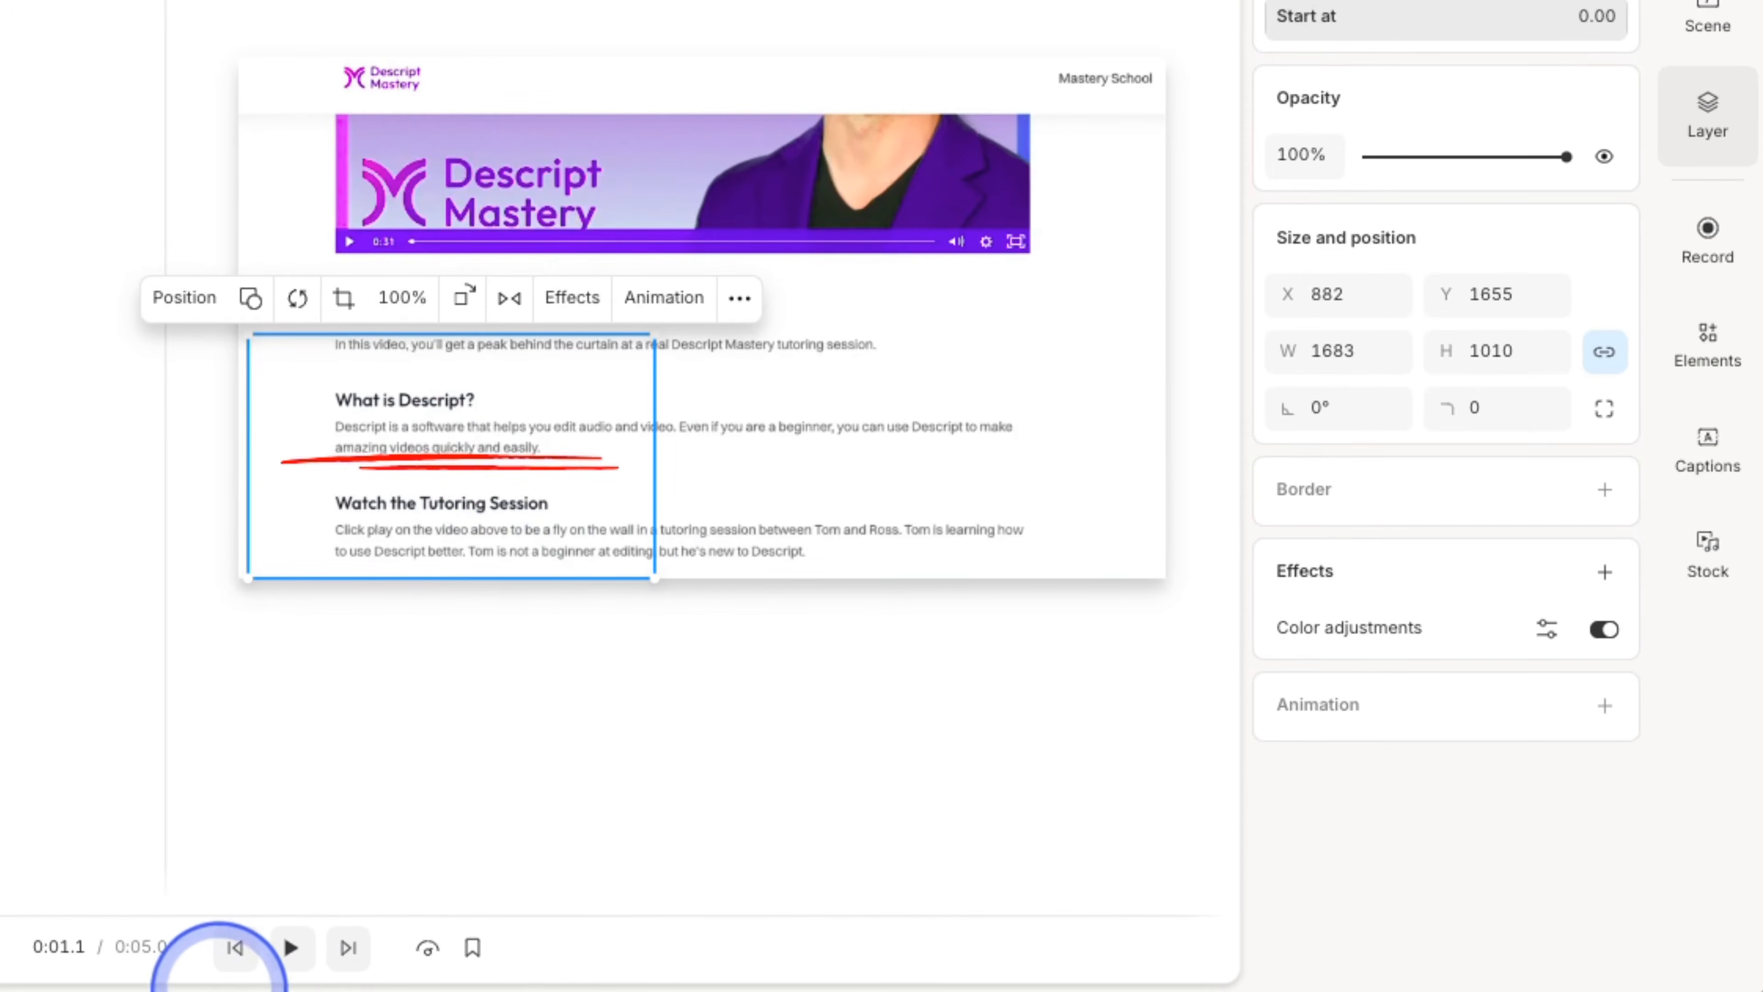
click(233, 956)
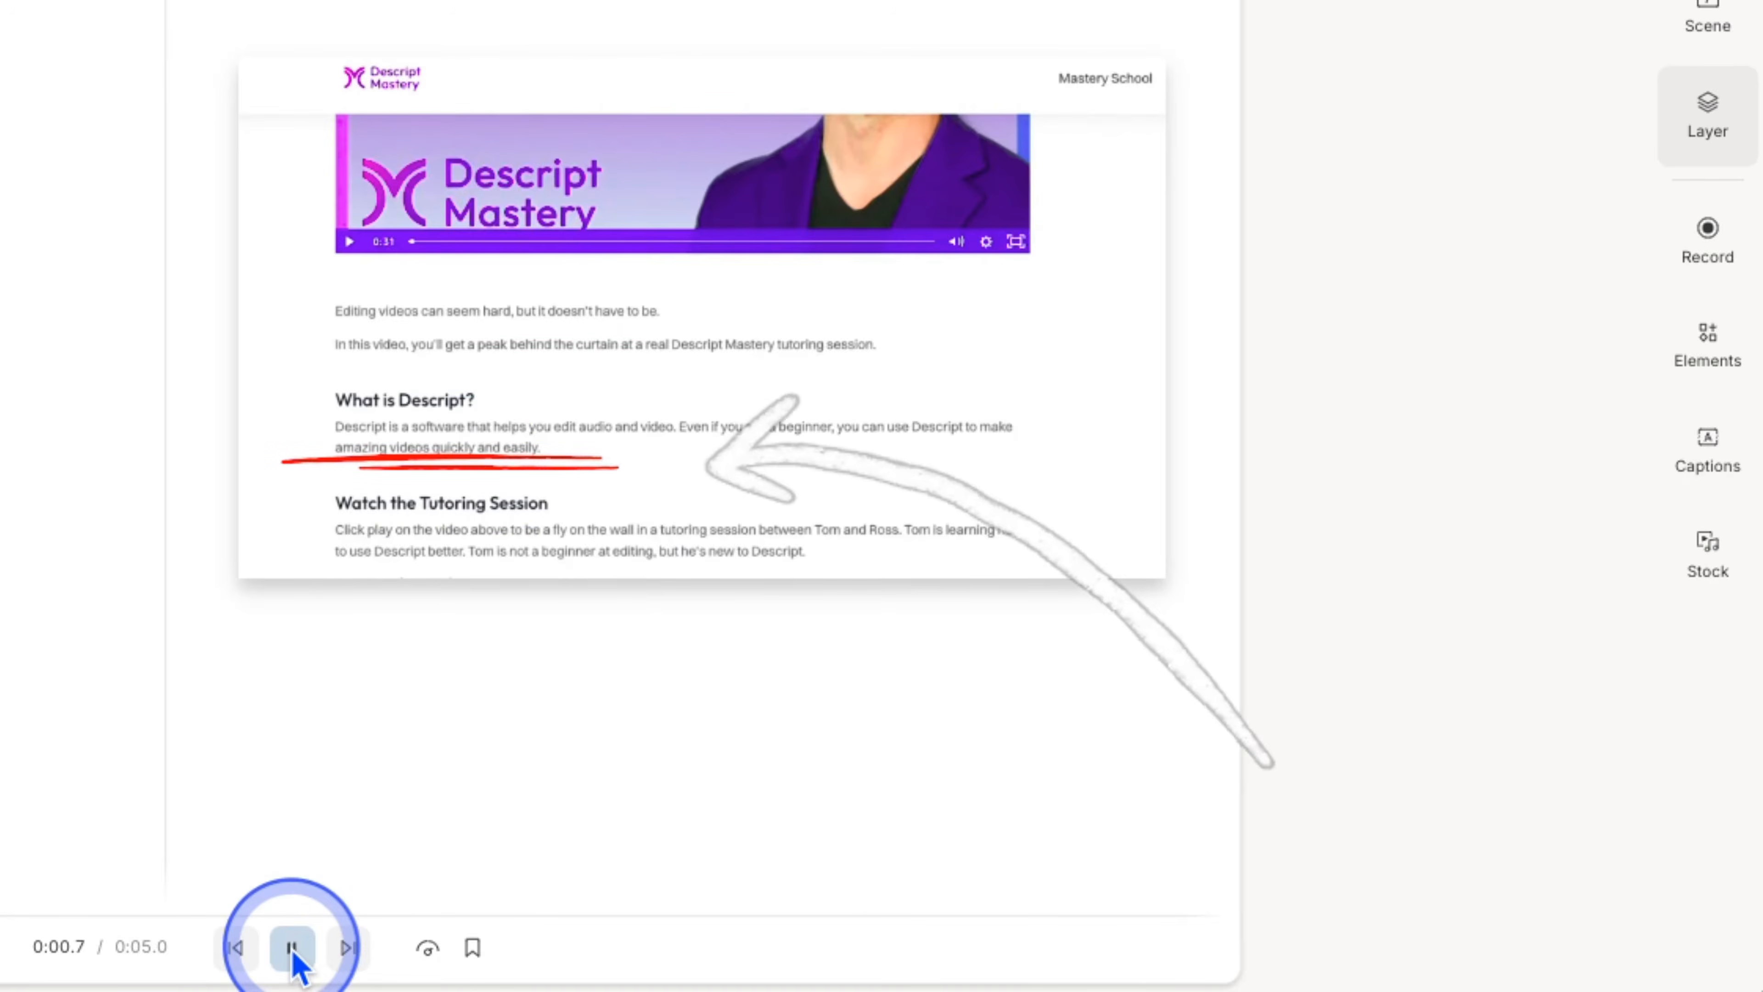
click(292, 952)
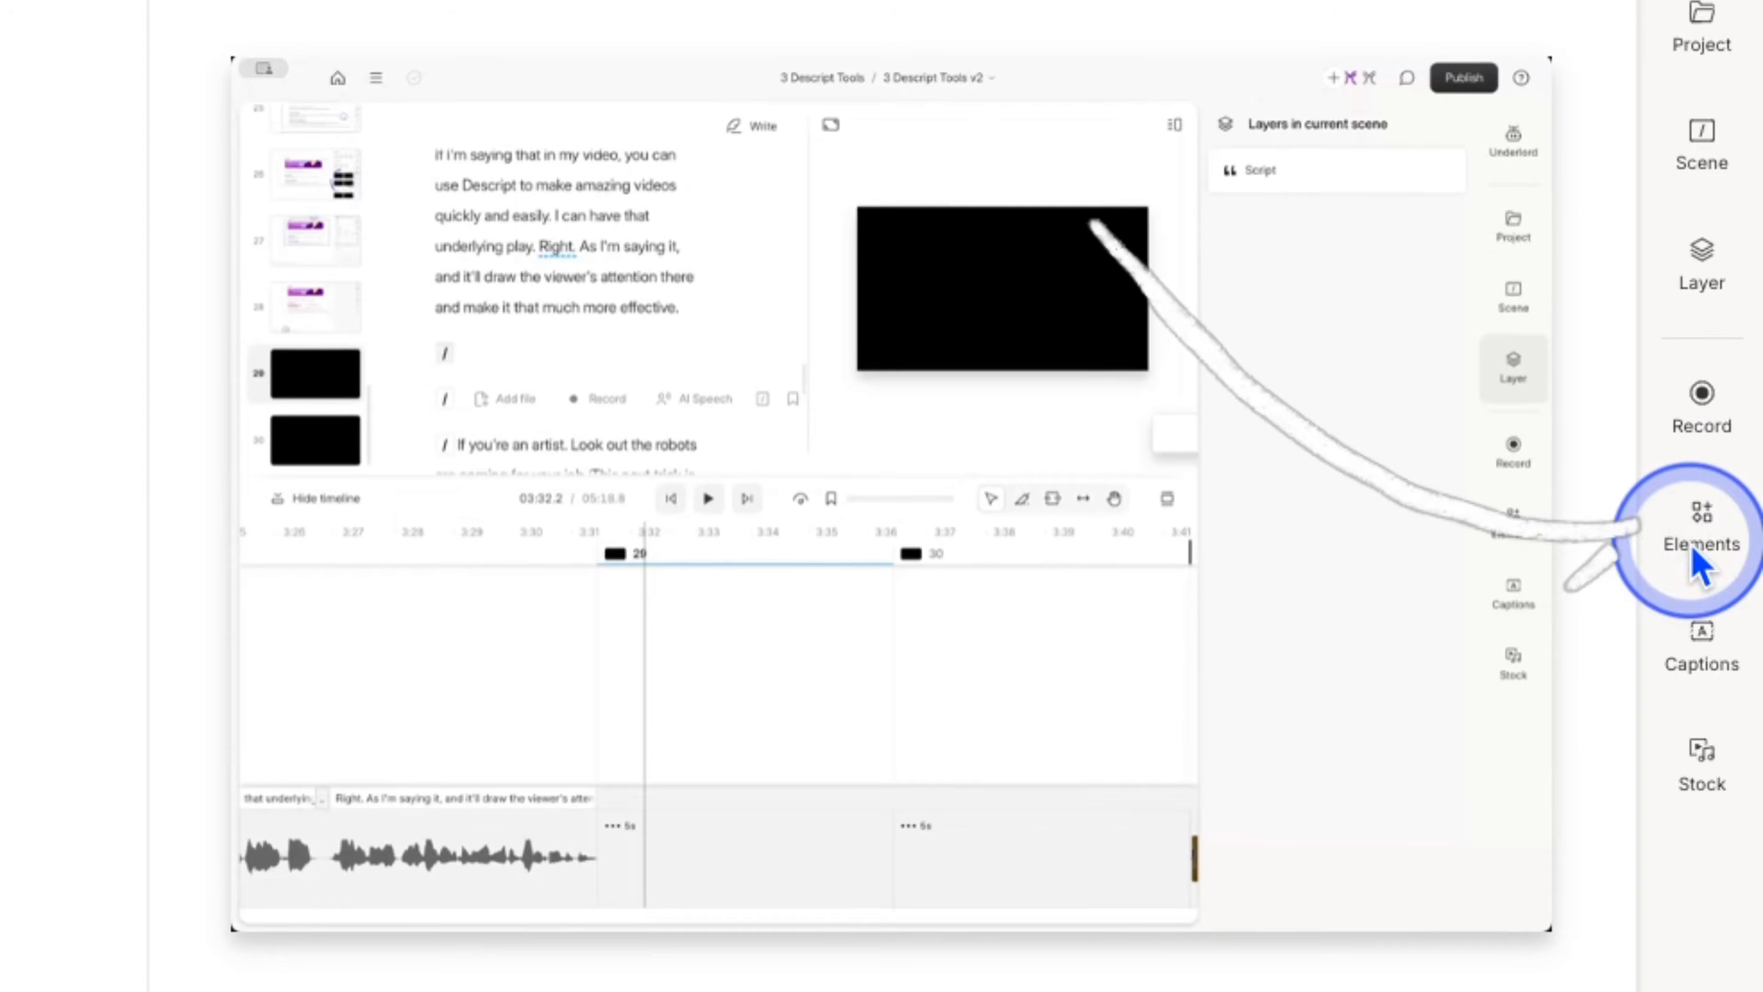
- Add an Arrow annotation over the screen recording scene and play until the arrow is fully drawn
click(1698, 548)
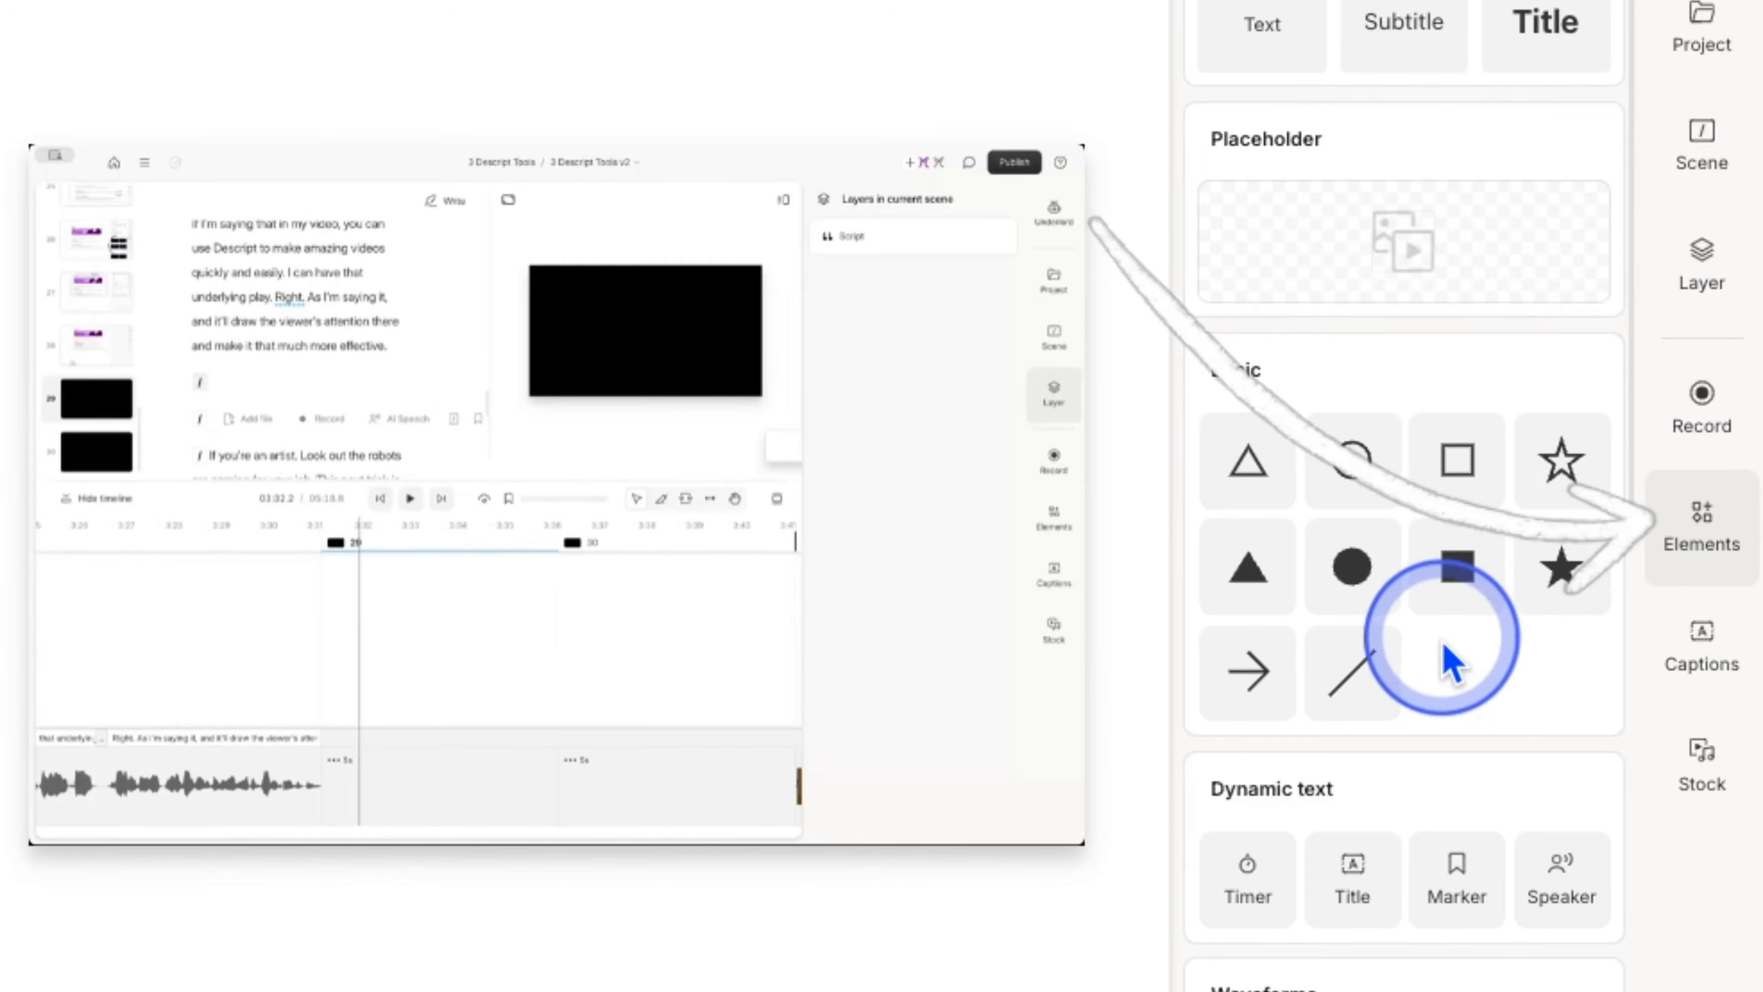
scroll(1451, 695, down, 10)
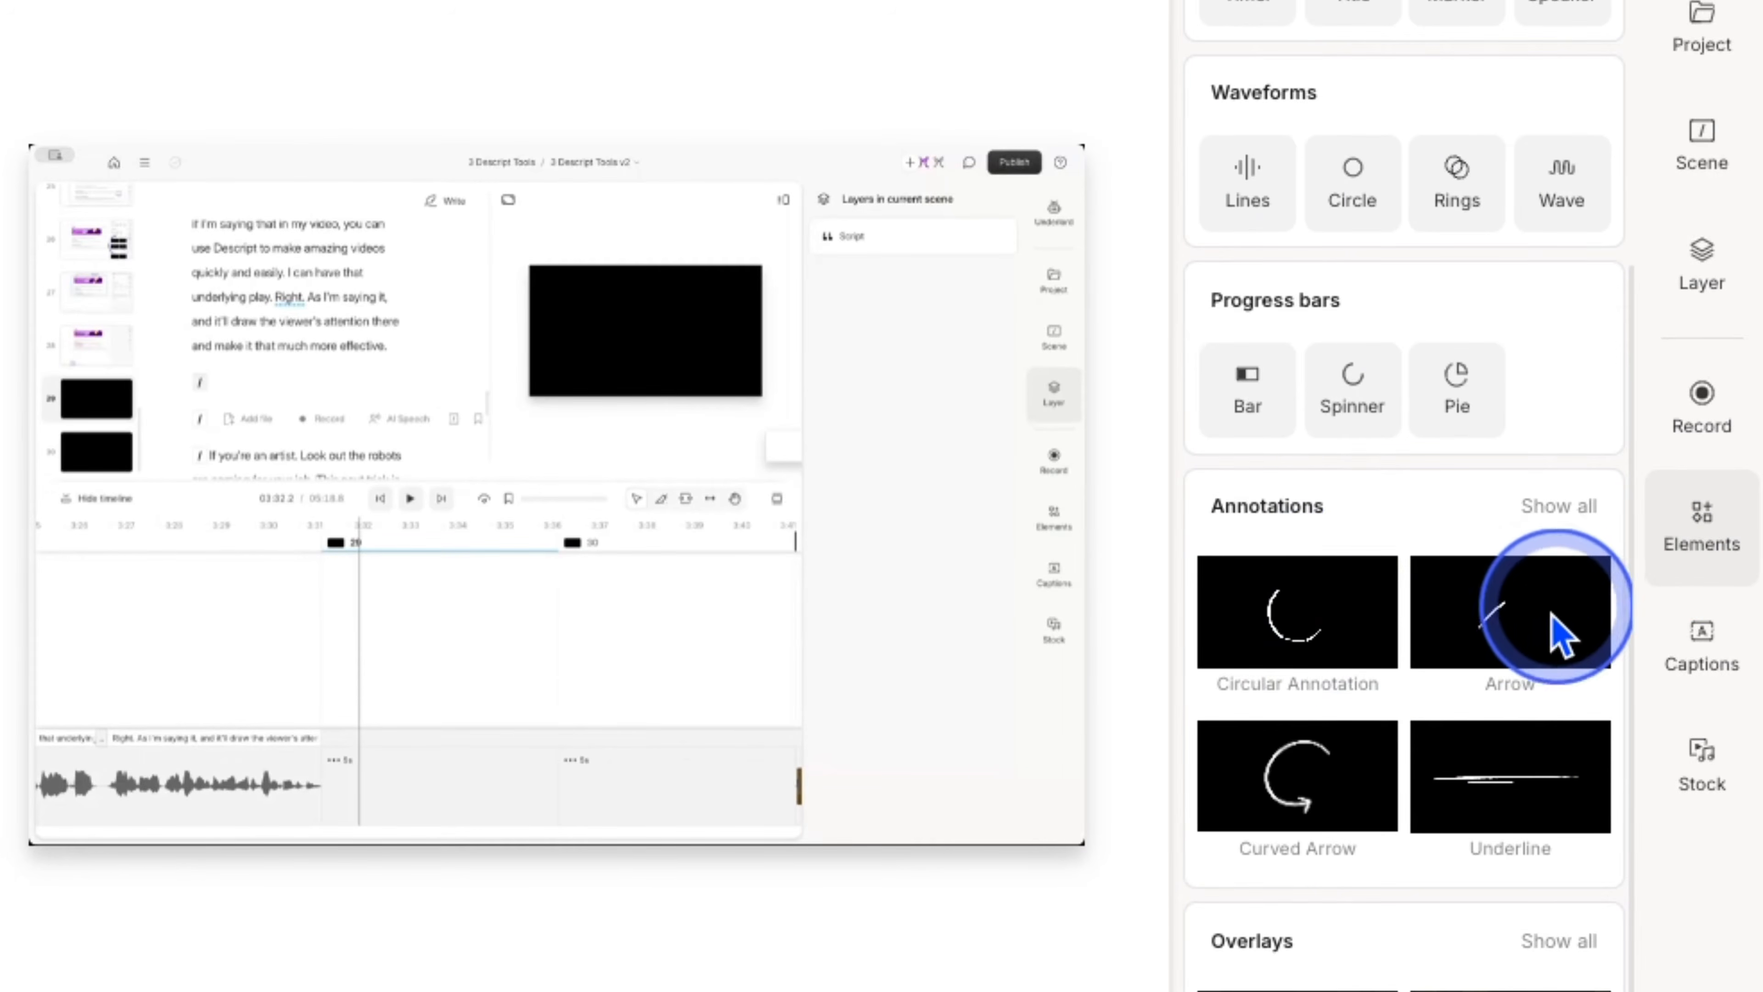
mouse_move(1511, 614)
mouse_down()
mouse_move(1456, 661)
mouse_move(563, 539)
mouse_move(488, 462)
mouse_up()
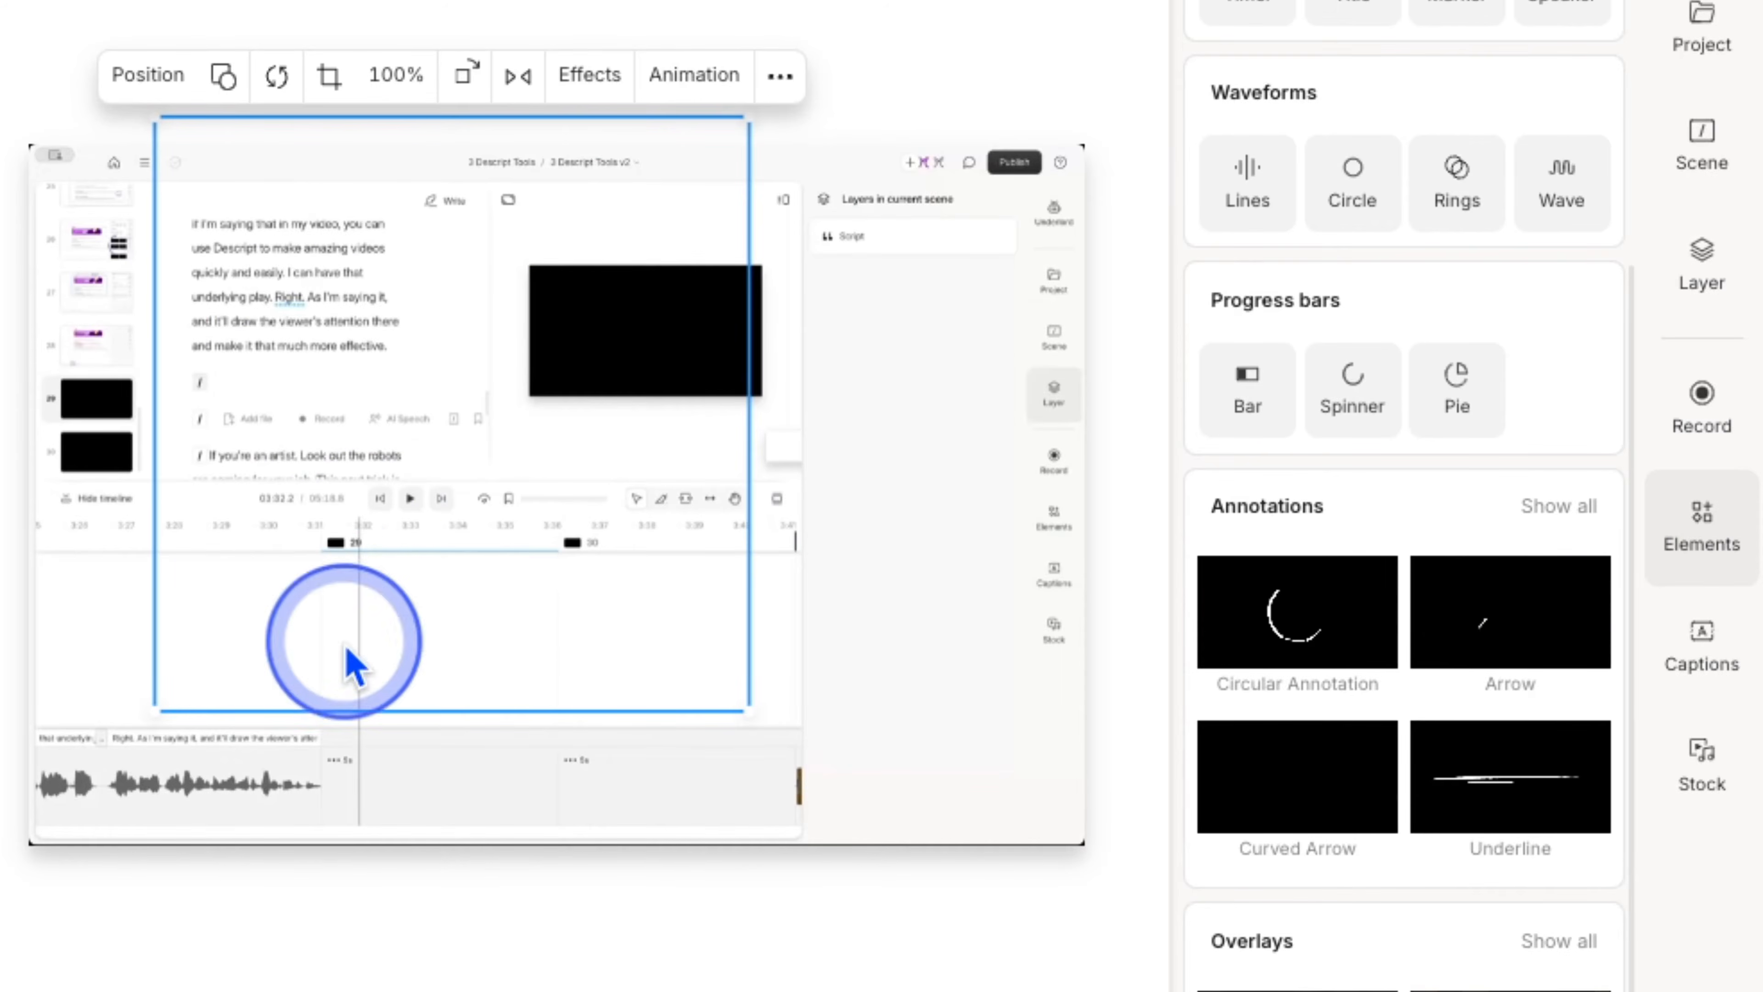
key(space)
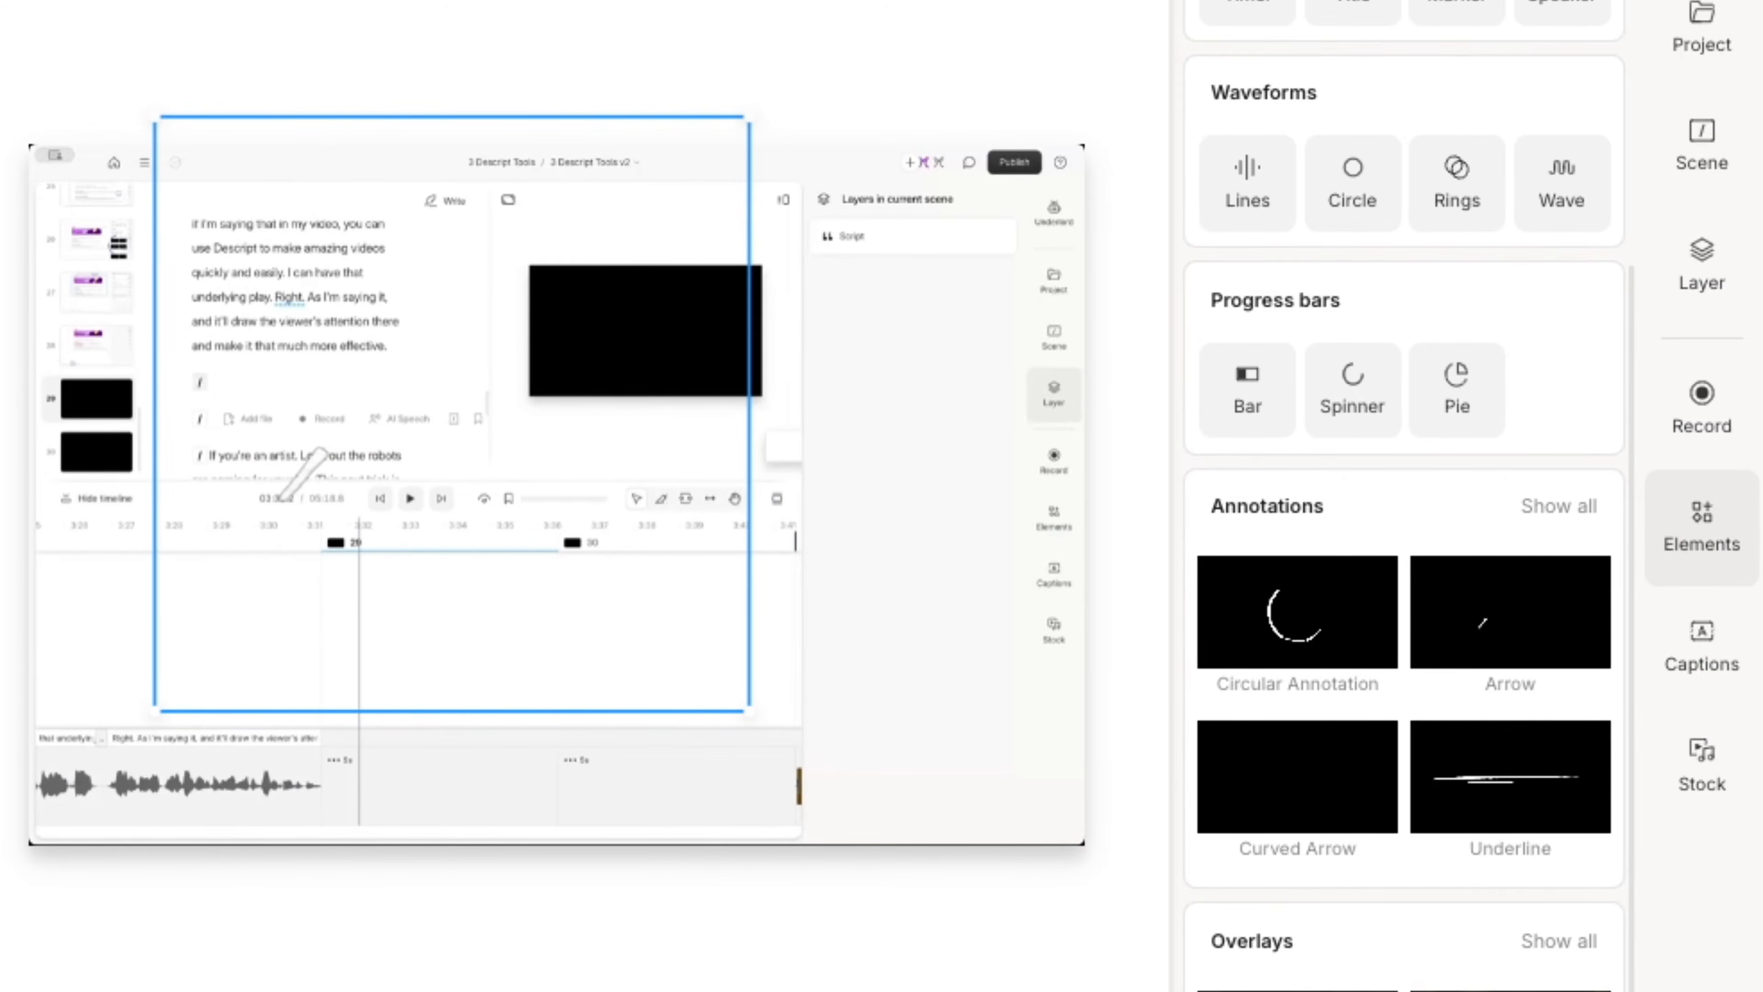
click(500, 464)
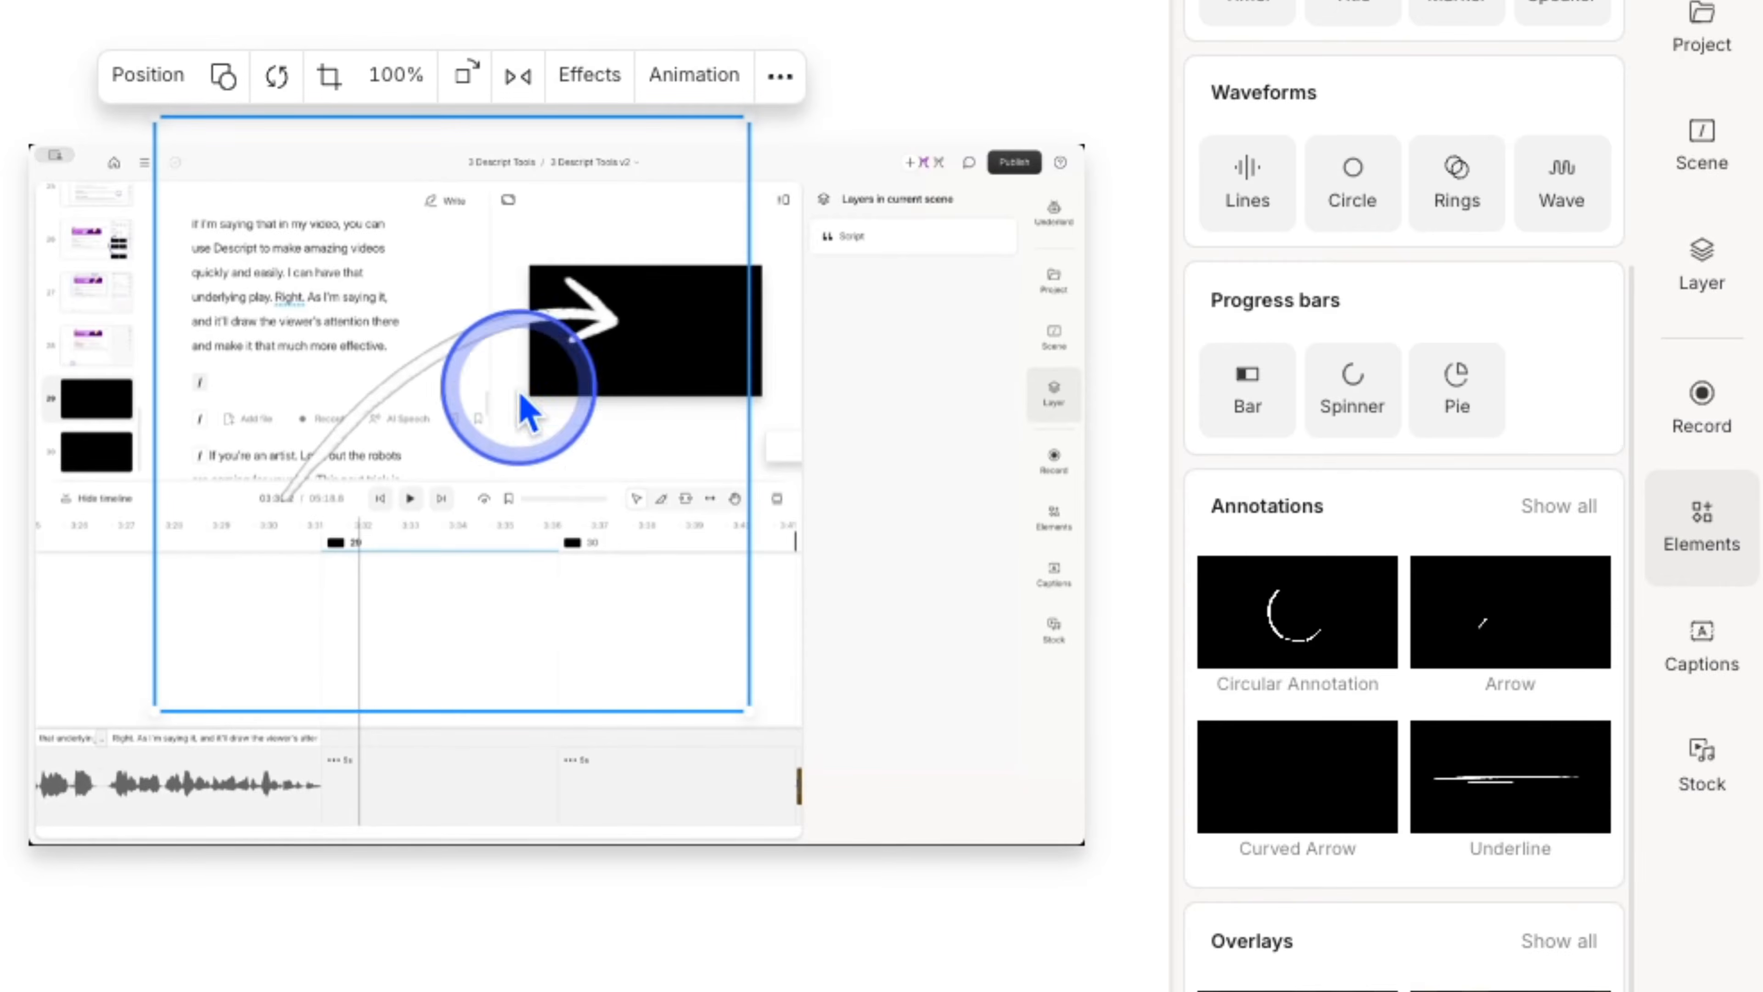
- Move the arrow annotation up over the recorded script area, then delete it
drag(543, 354, 409, 245)
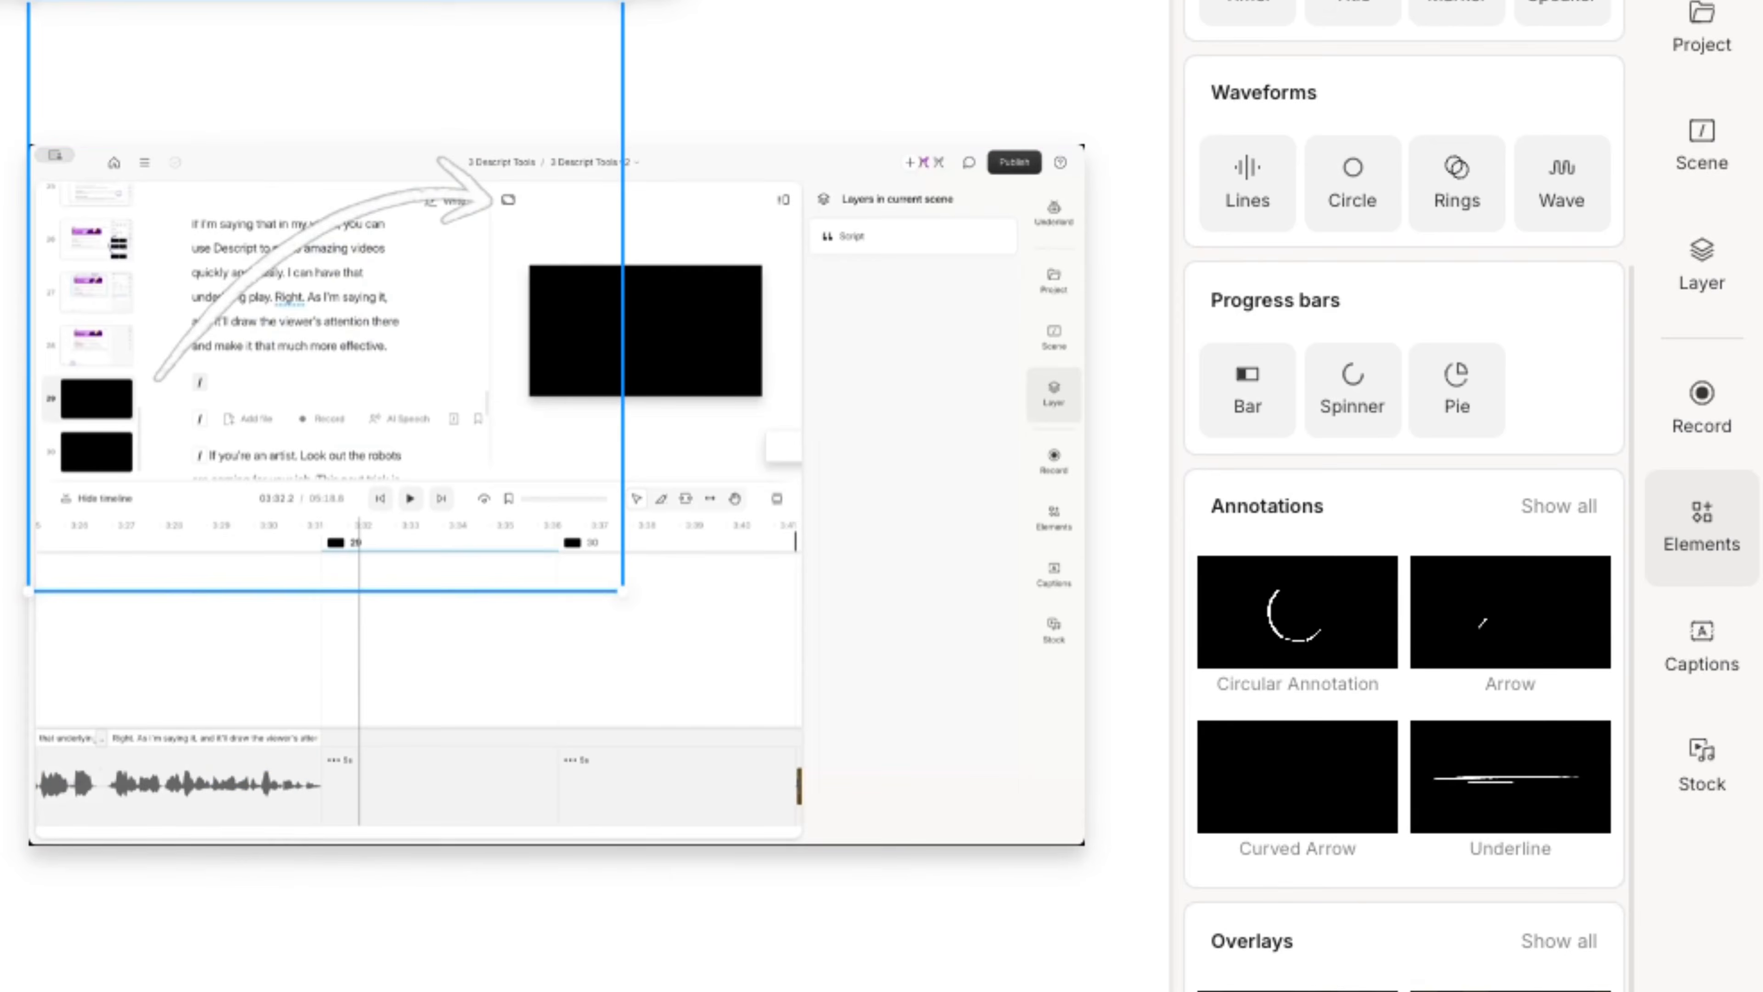
key(Delete)
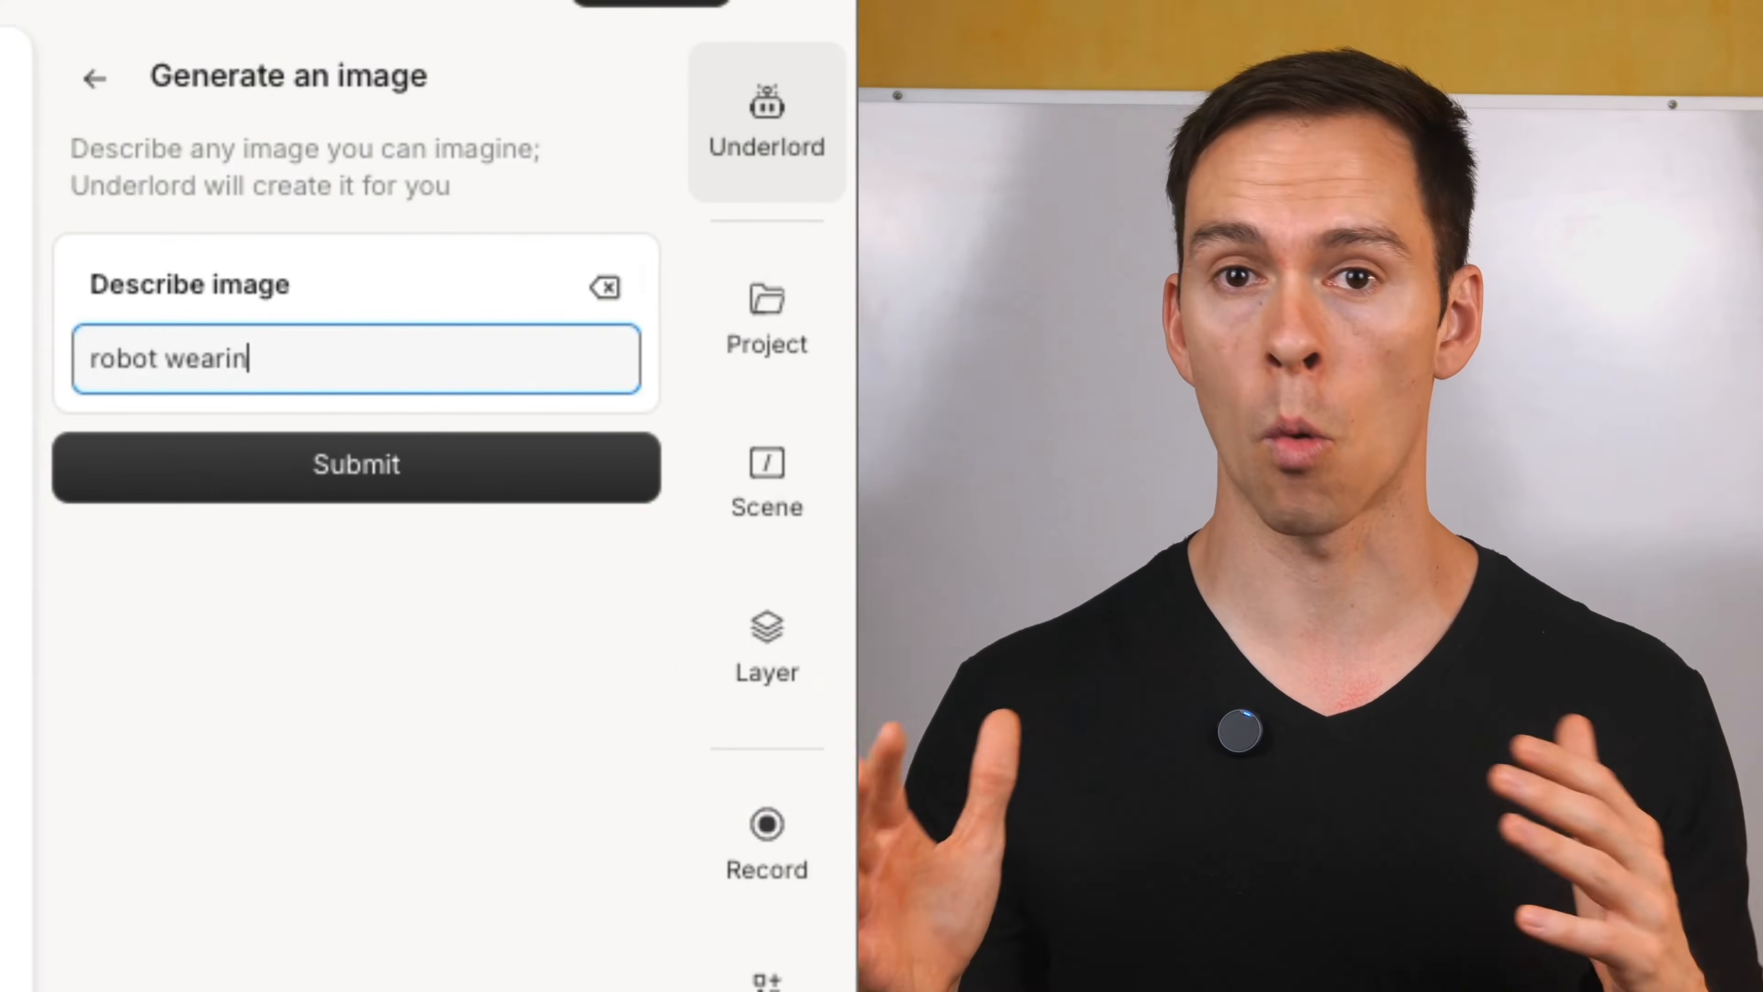
- Generate an image from the description "robot wearing a beret painting an image"
text(g a beret paint)
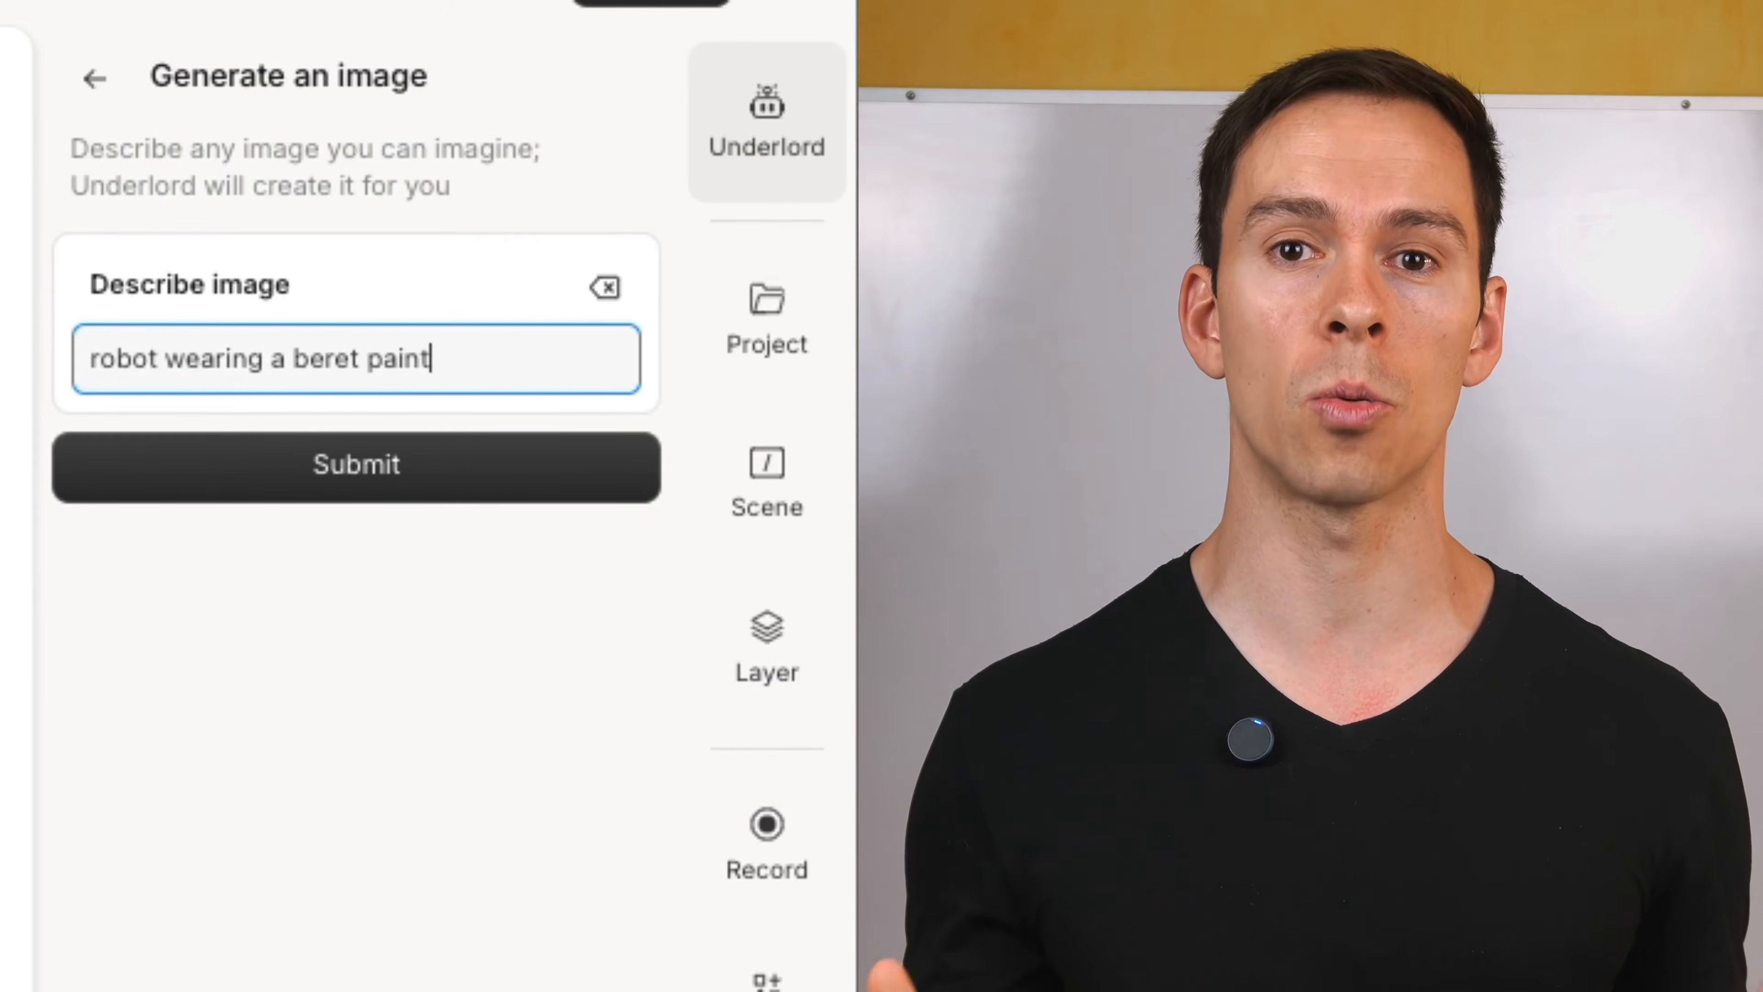
text(ing an image)
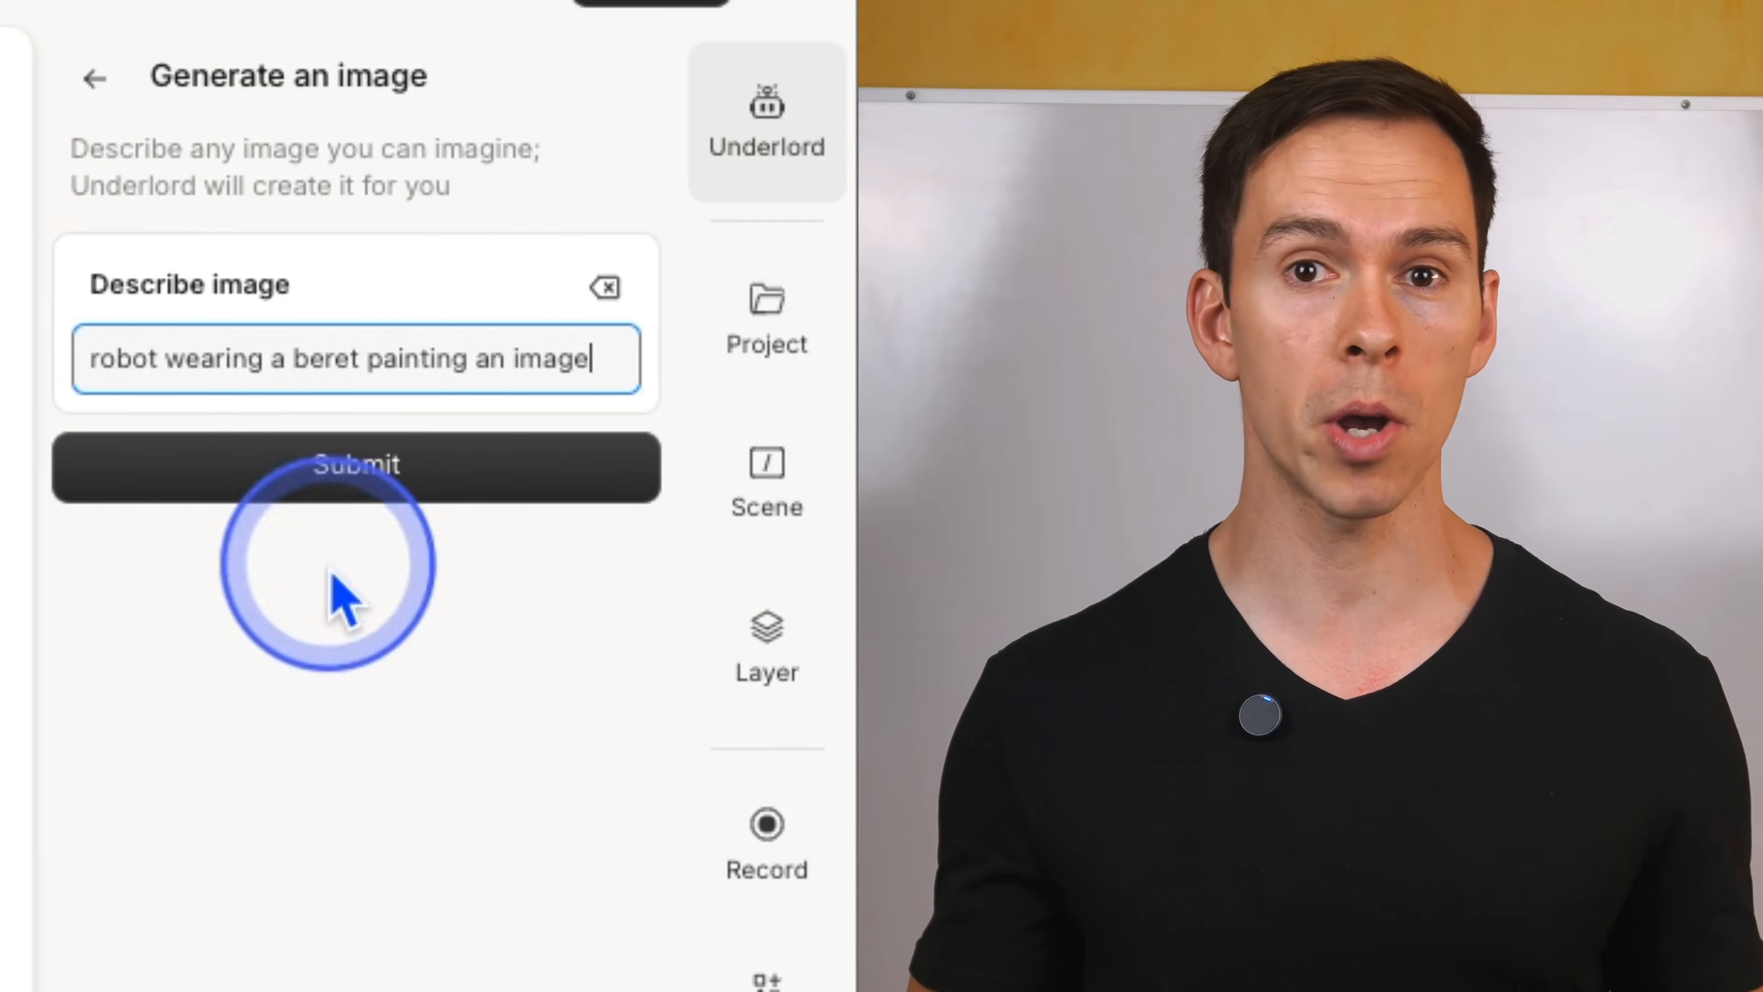
click(344, 467)
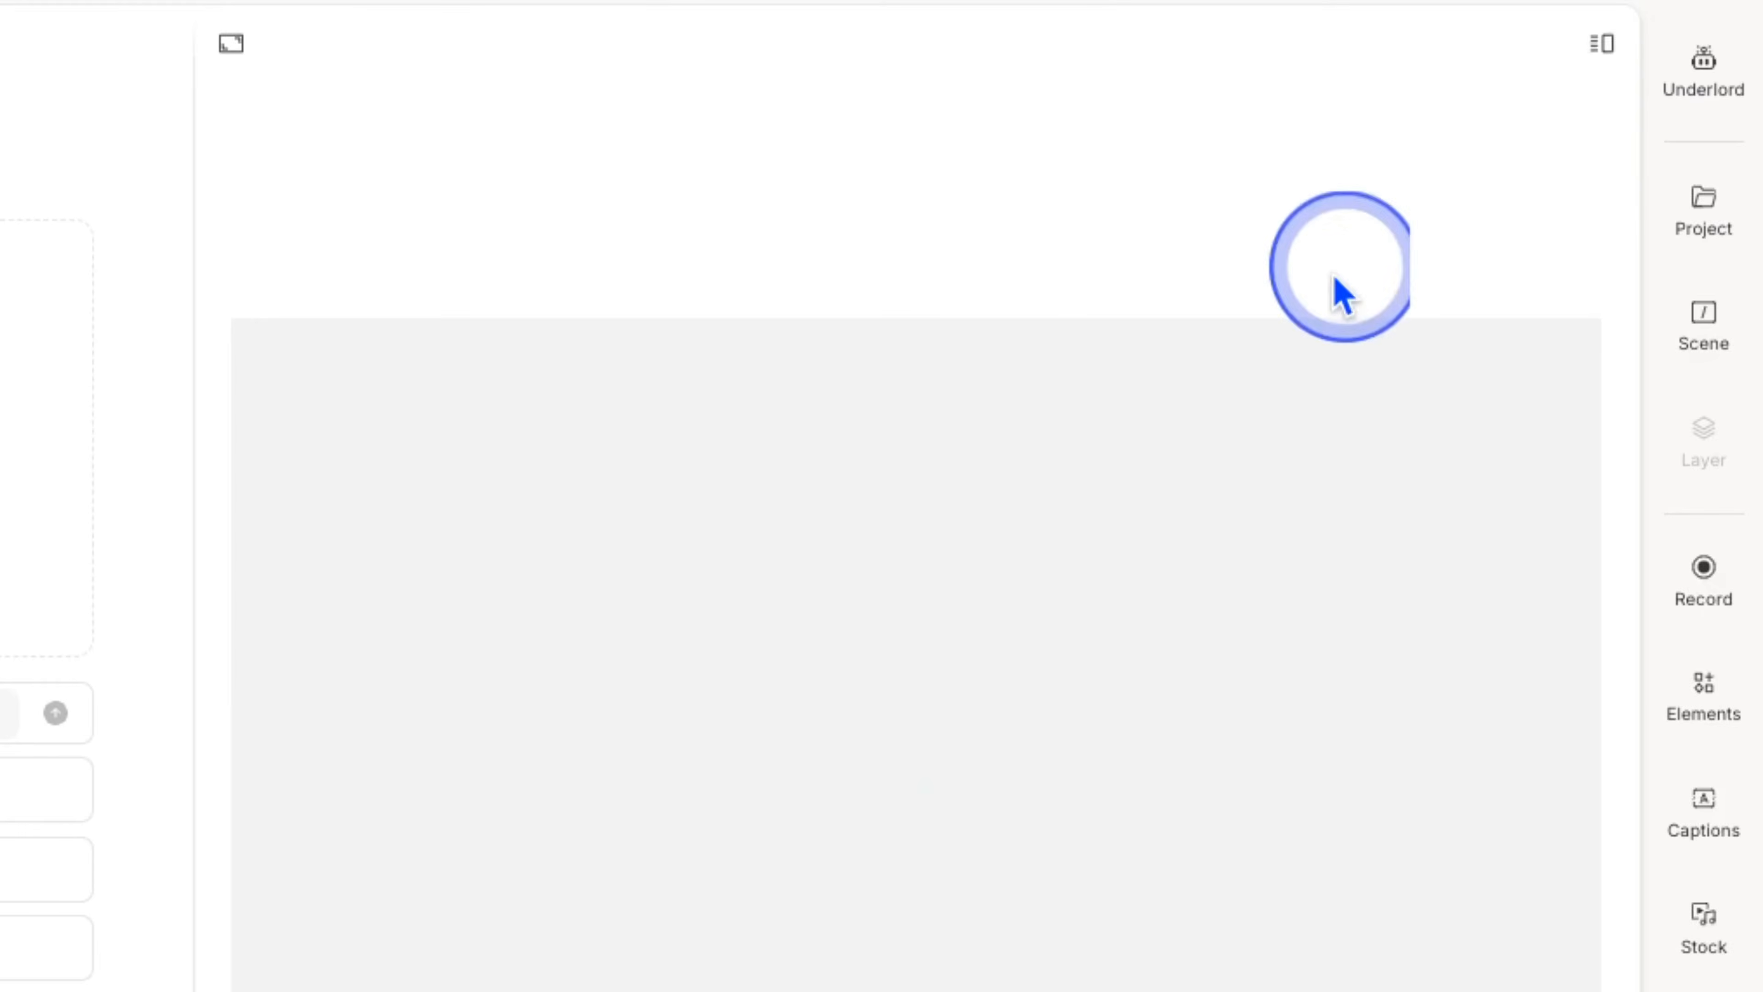
- Generate an image with Underlord, using the prompt "husky sitting on a throne wearing a crown and silky cape. make it cute and anime style"
click(1711, 111)
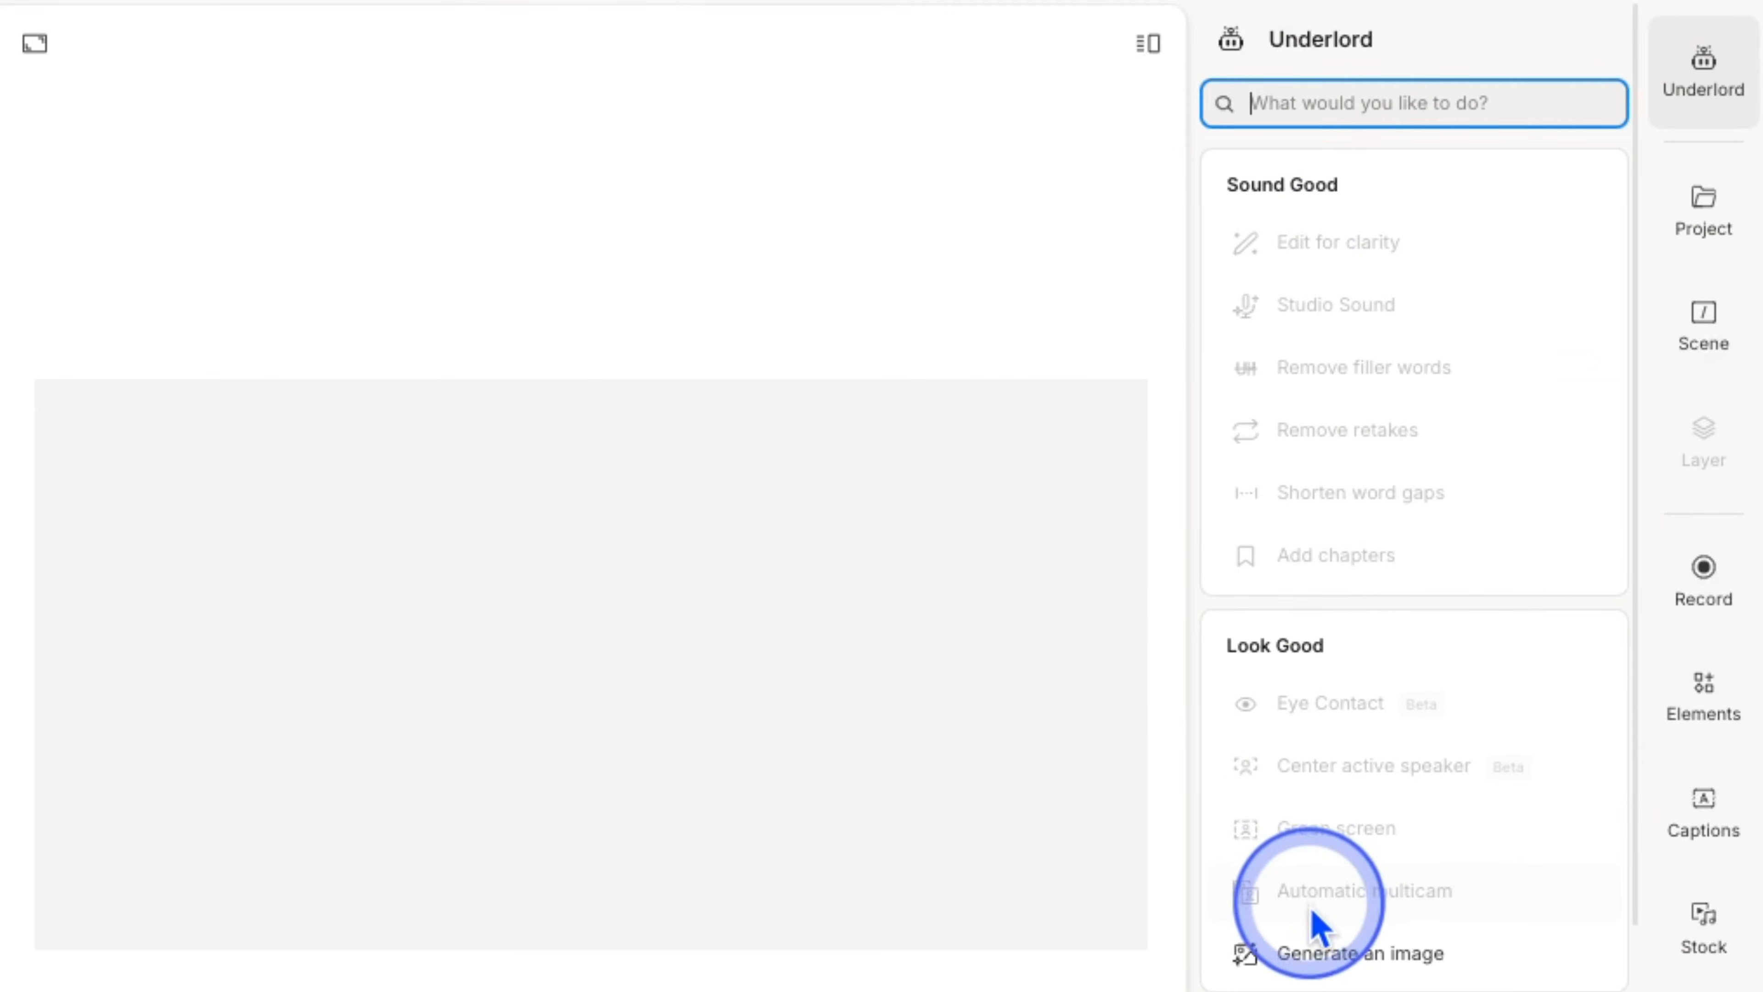
click(1361, 955)
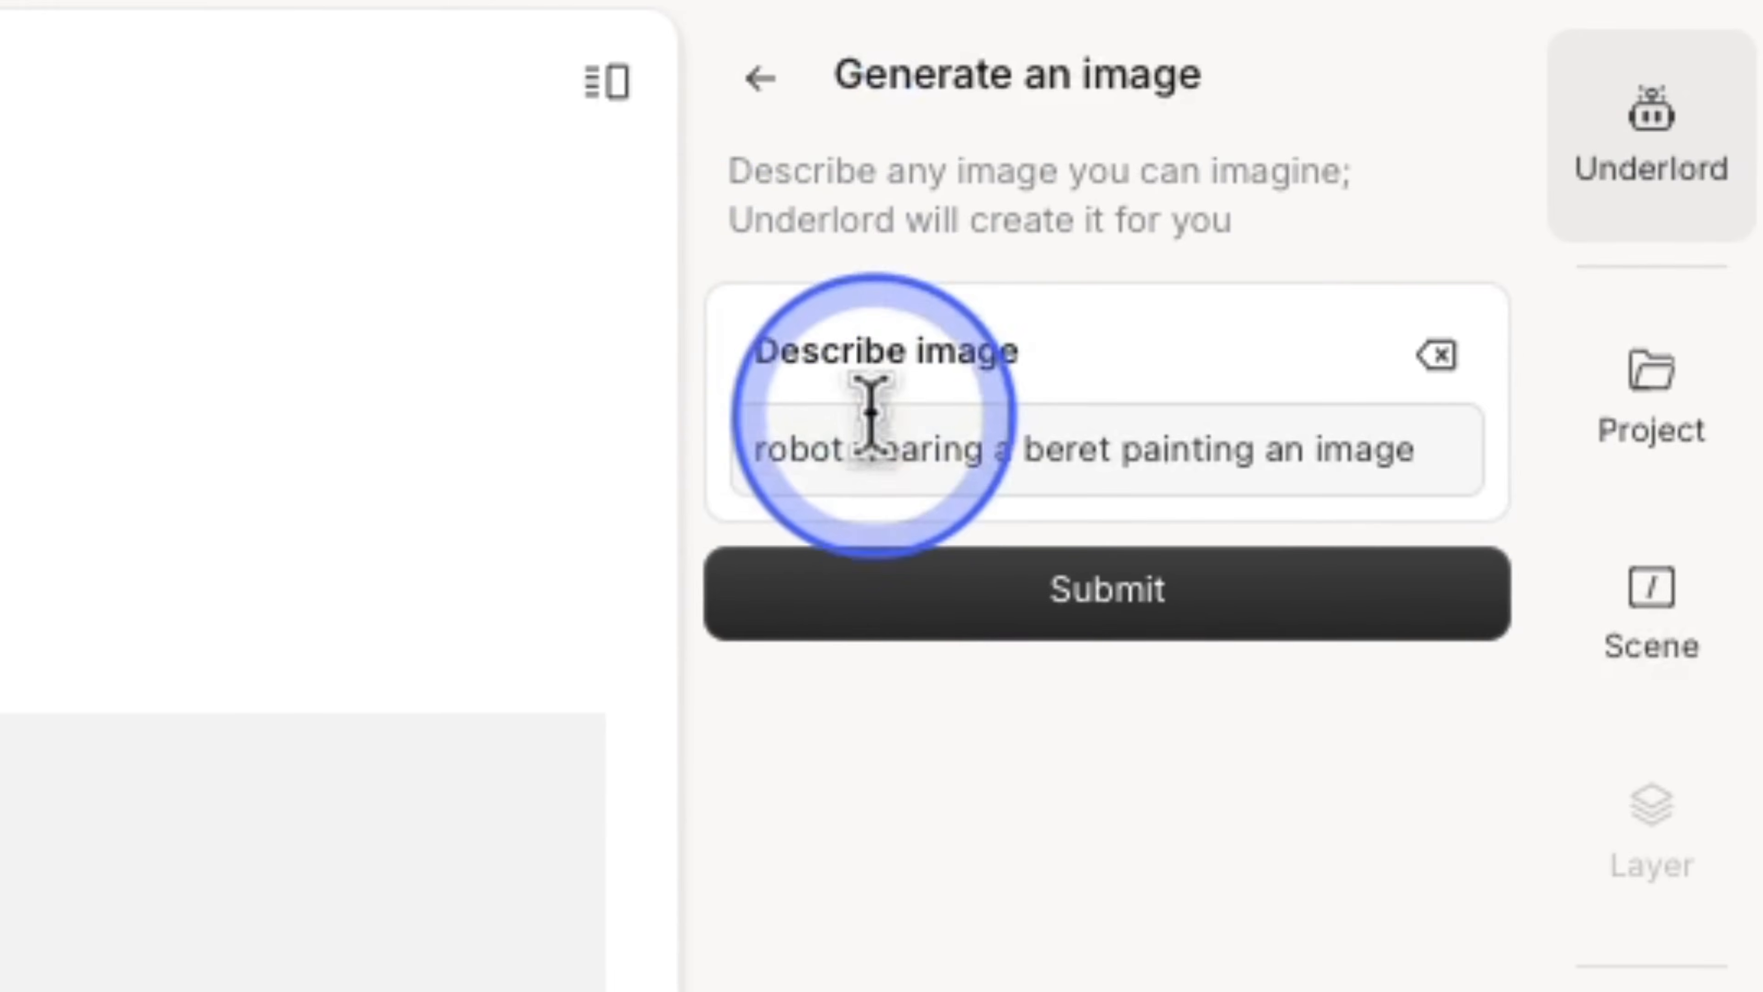
drag(811, 448, 1367, 462)
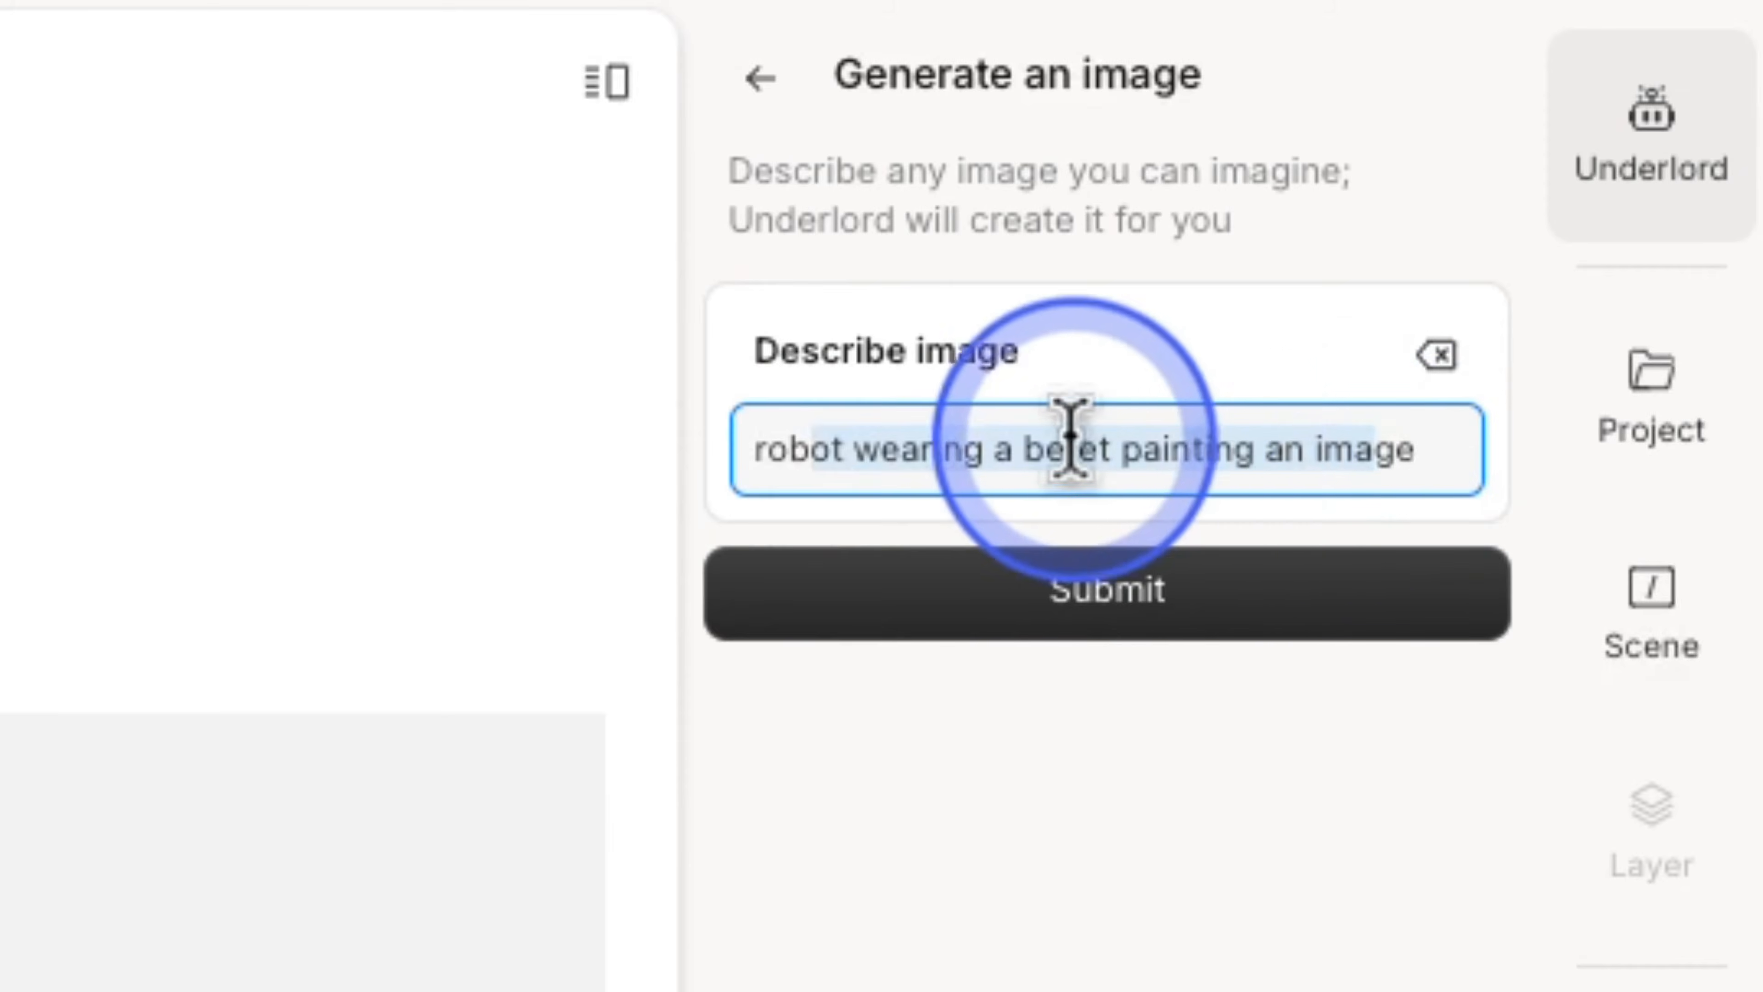
click(998, 448)
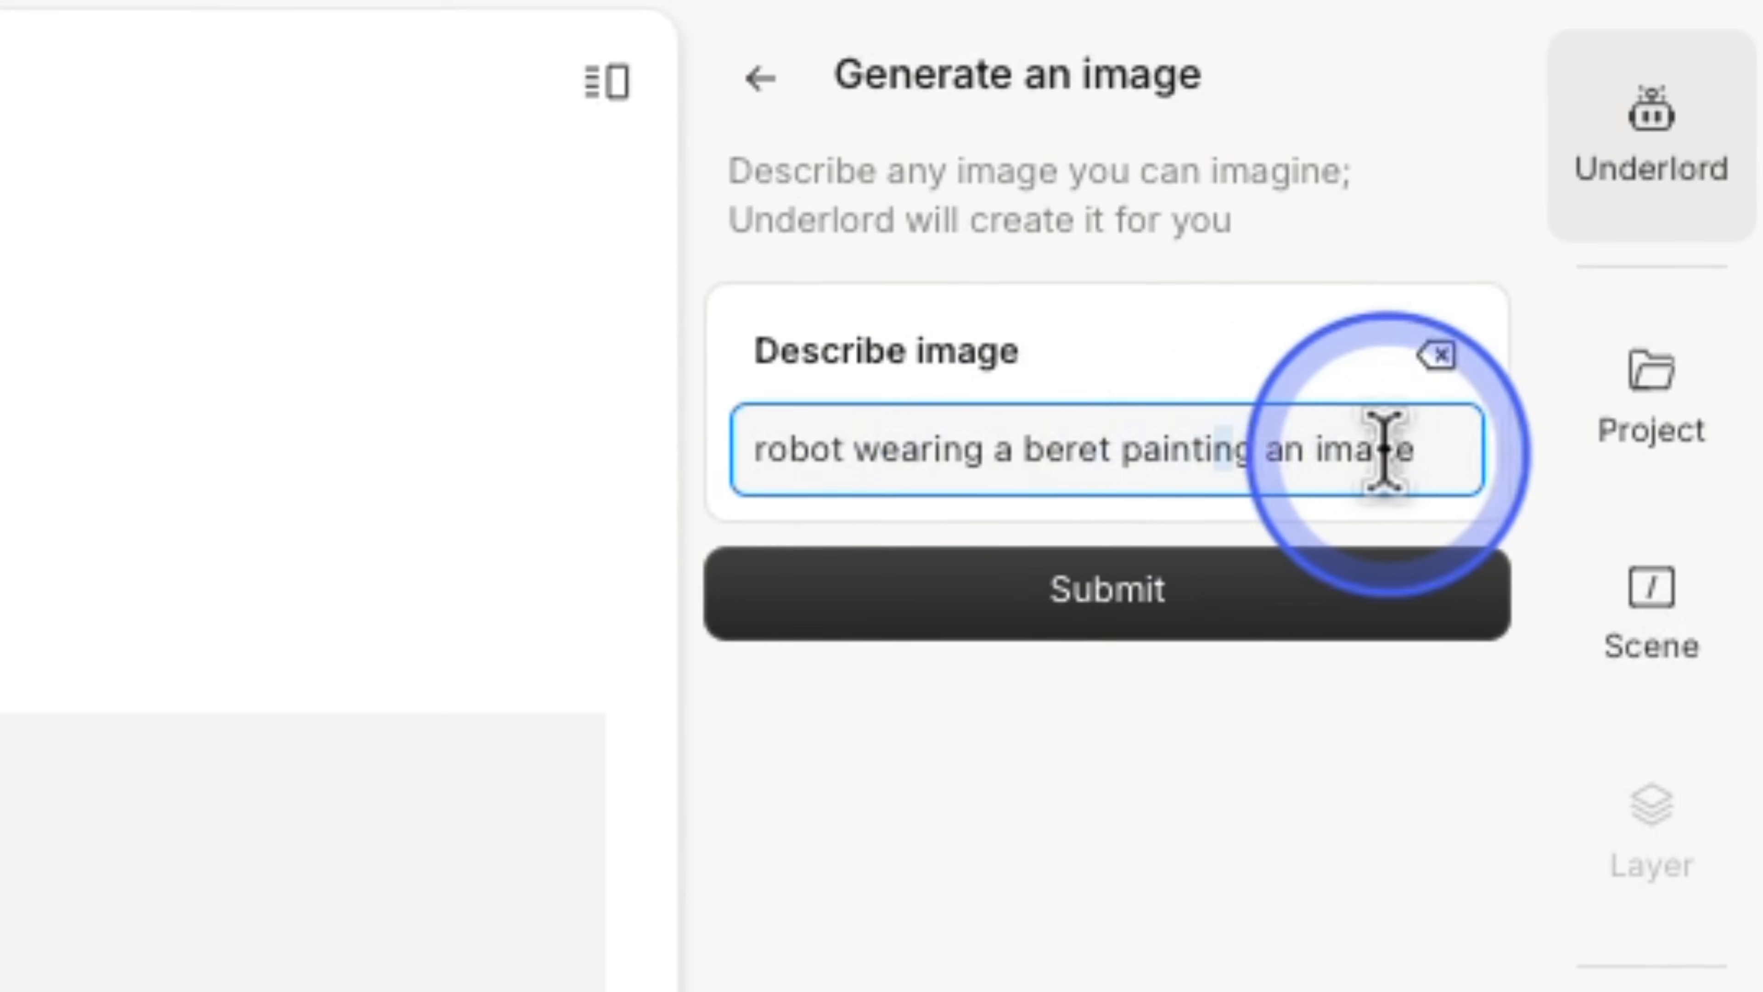
drag(1432, 456, 752, 452)
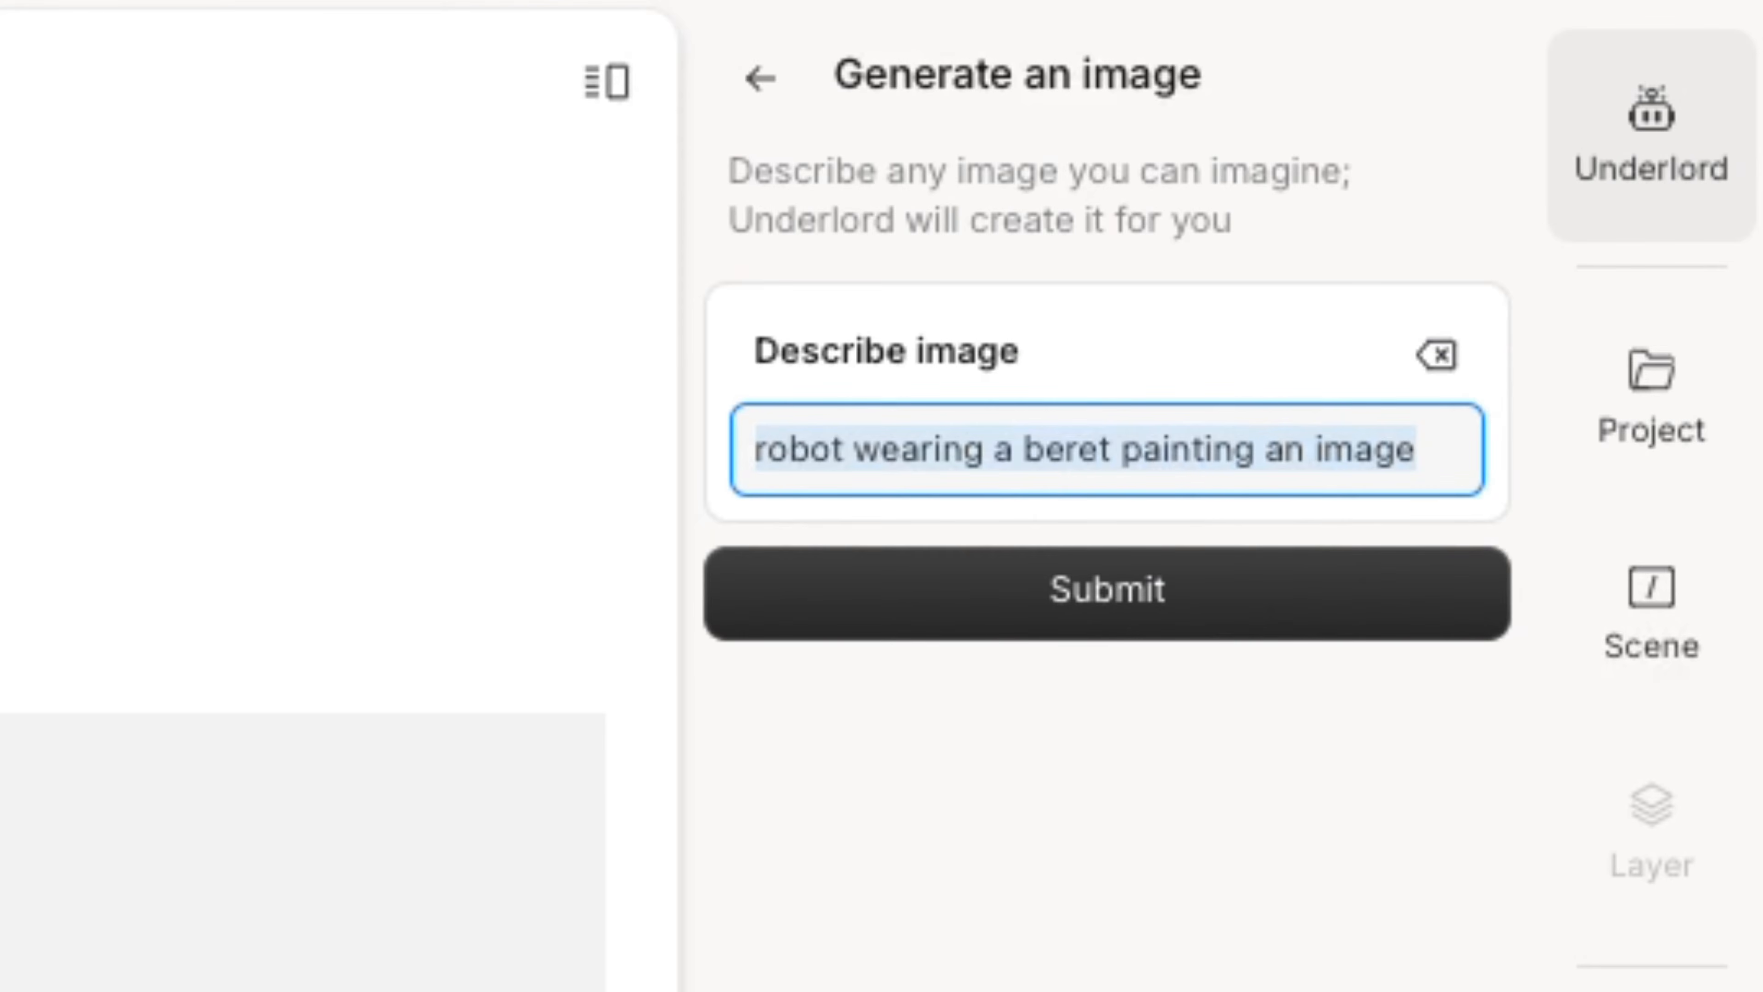
text(husky sitting on a throne wea)
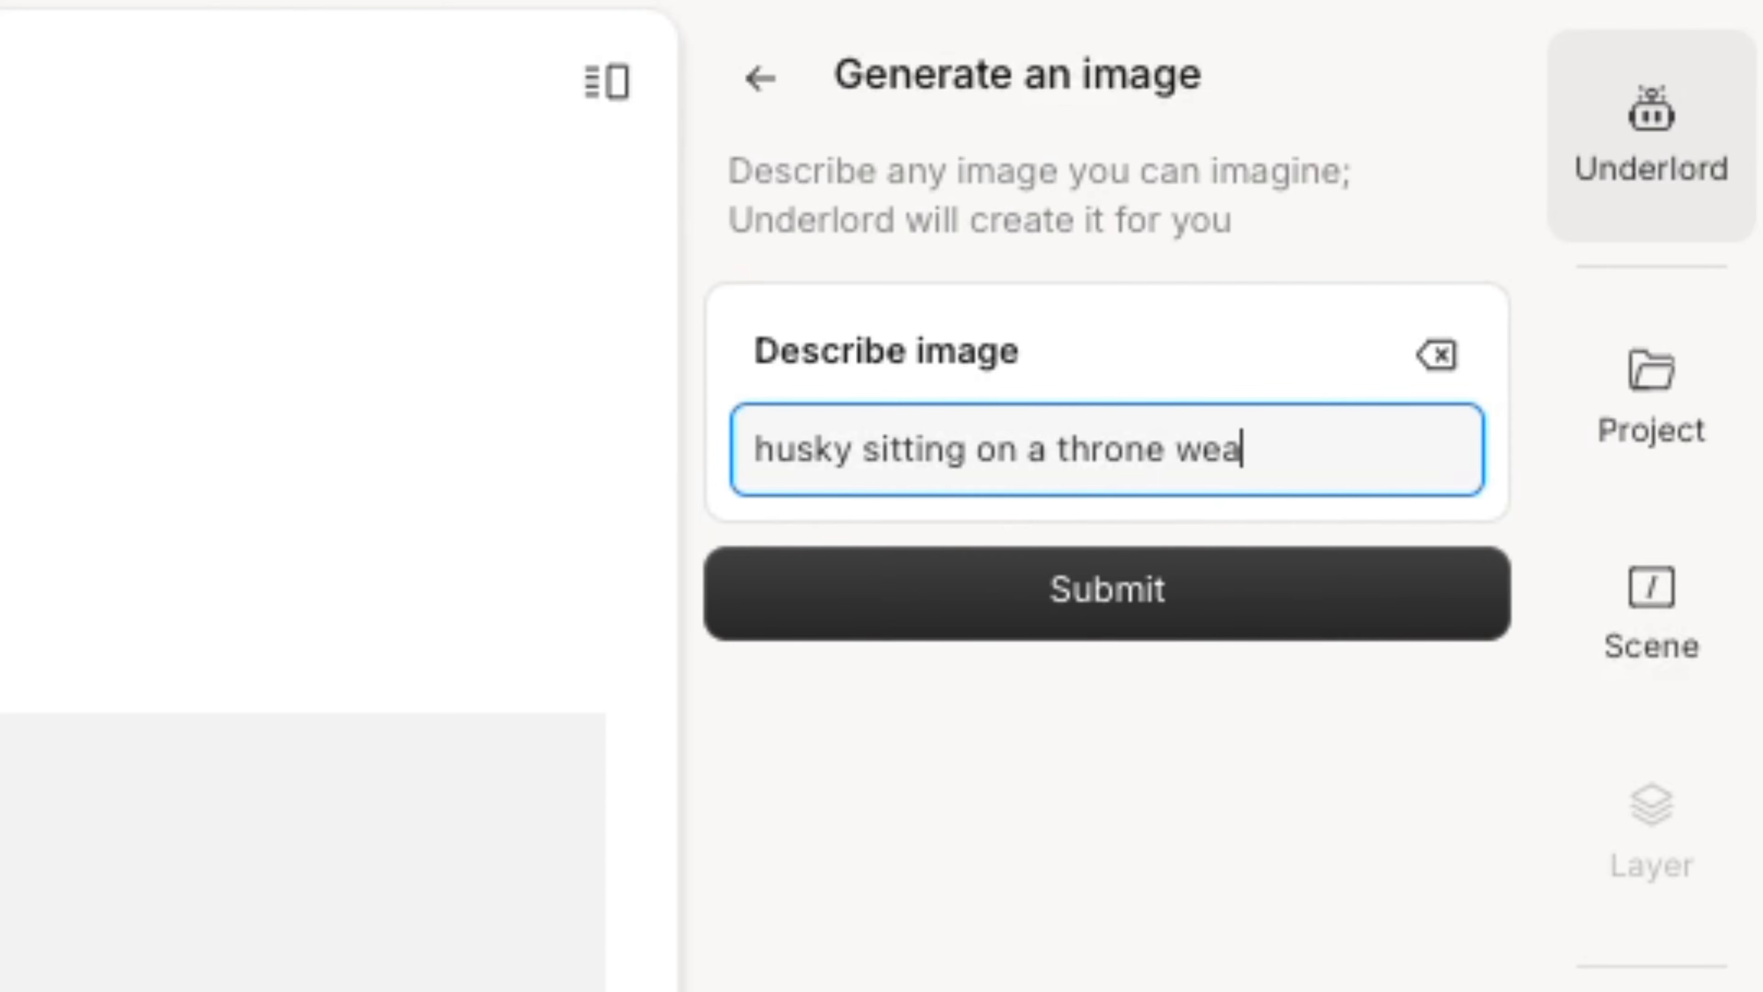
text(ring a crown and silky cape. make it cute and anime st)
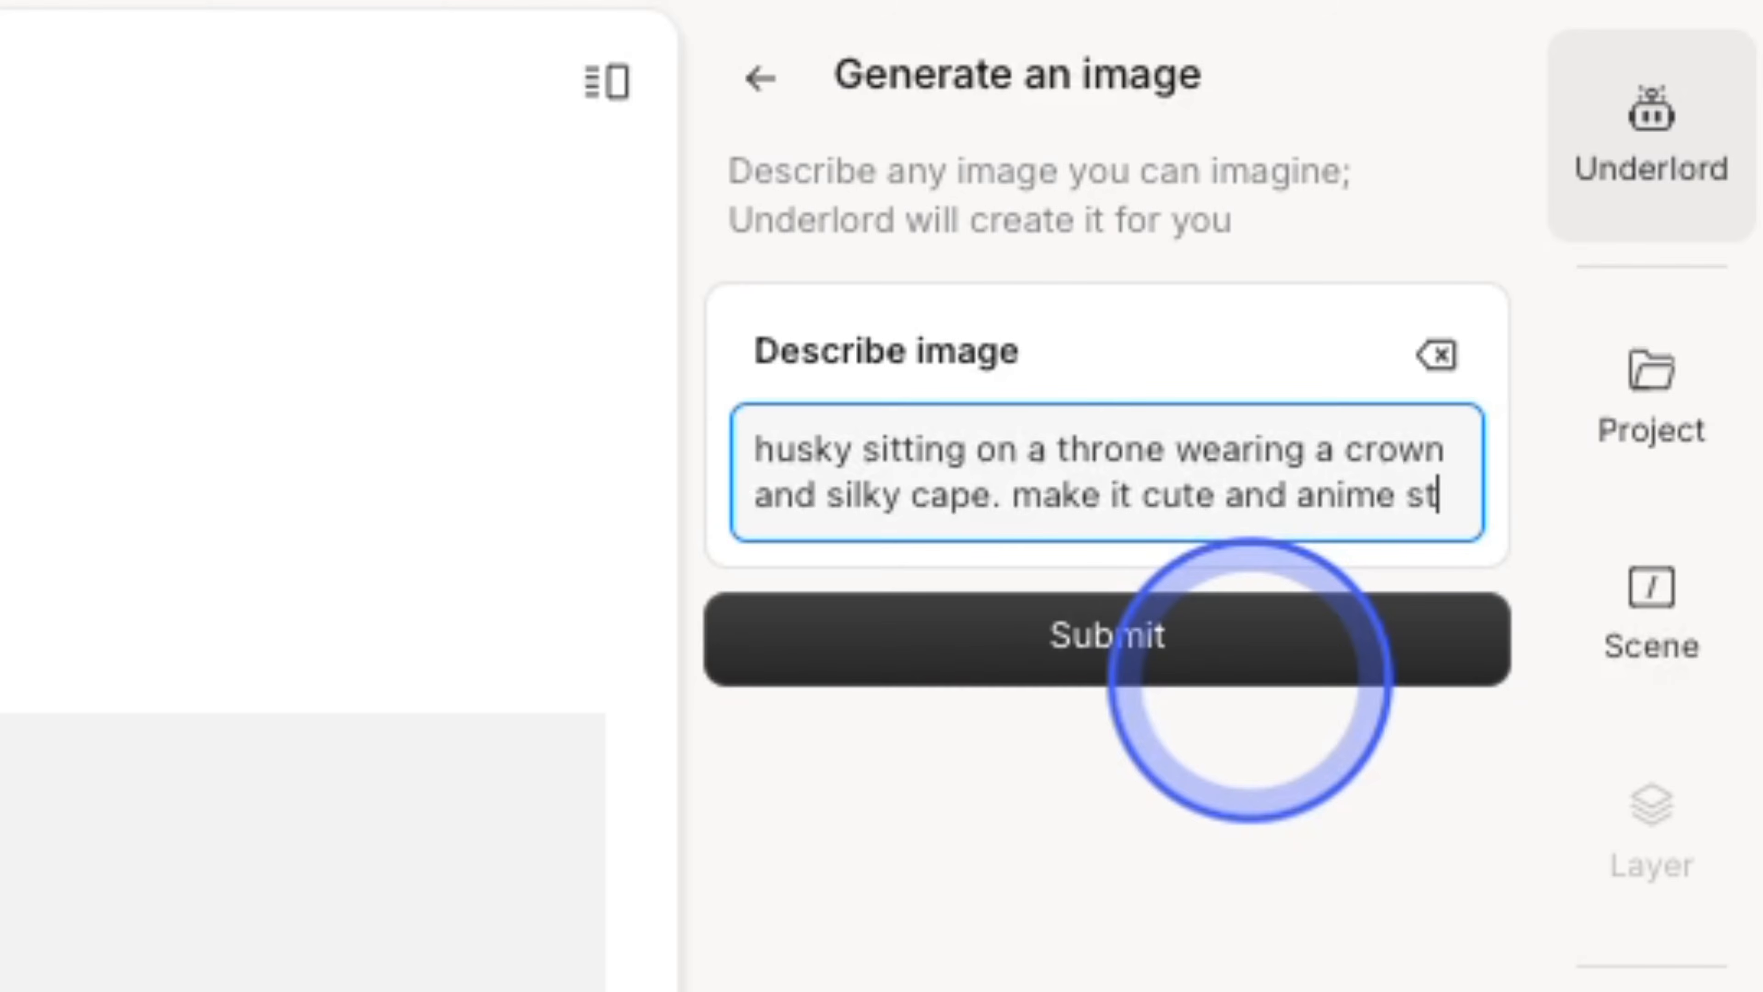
text(yle)
click(1048, 684)
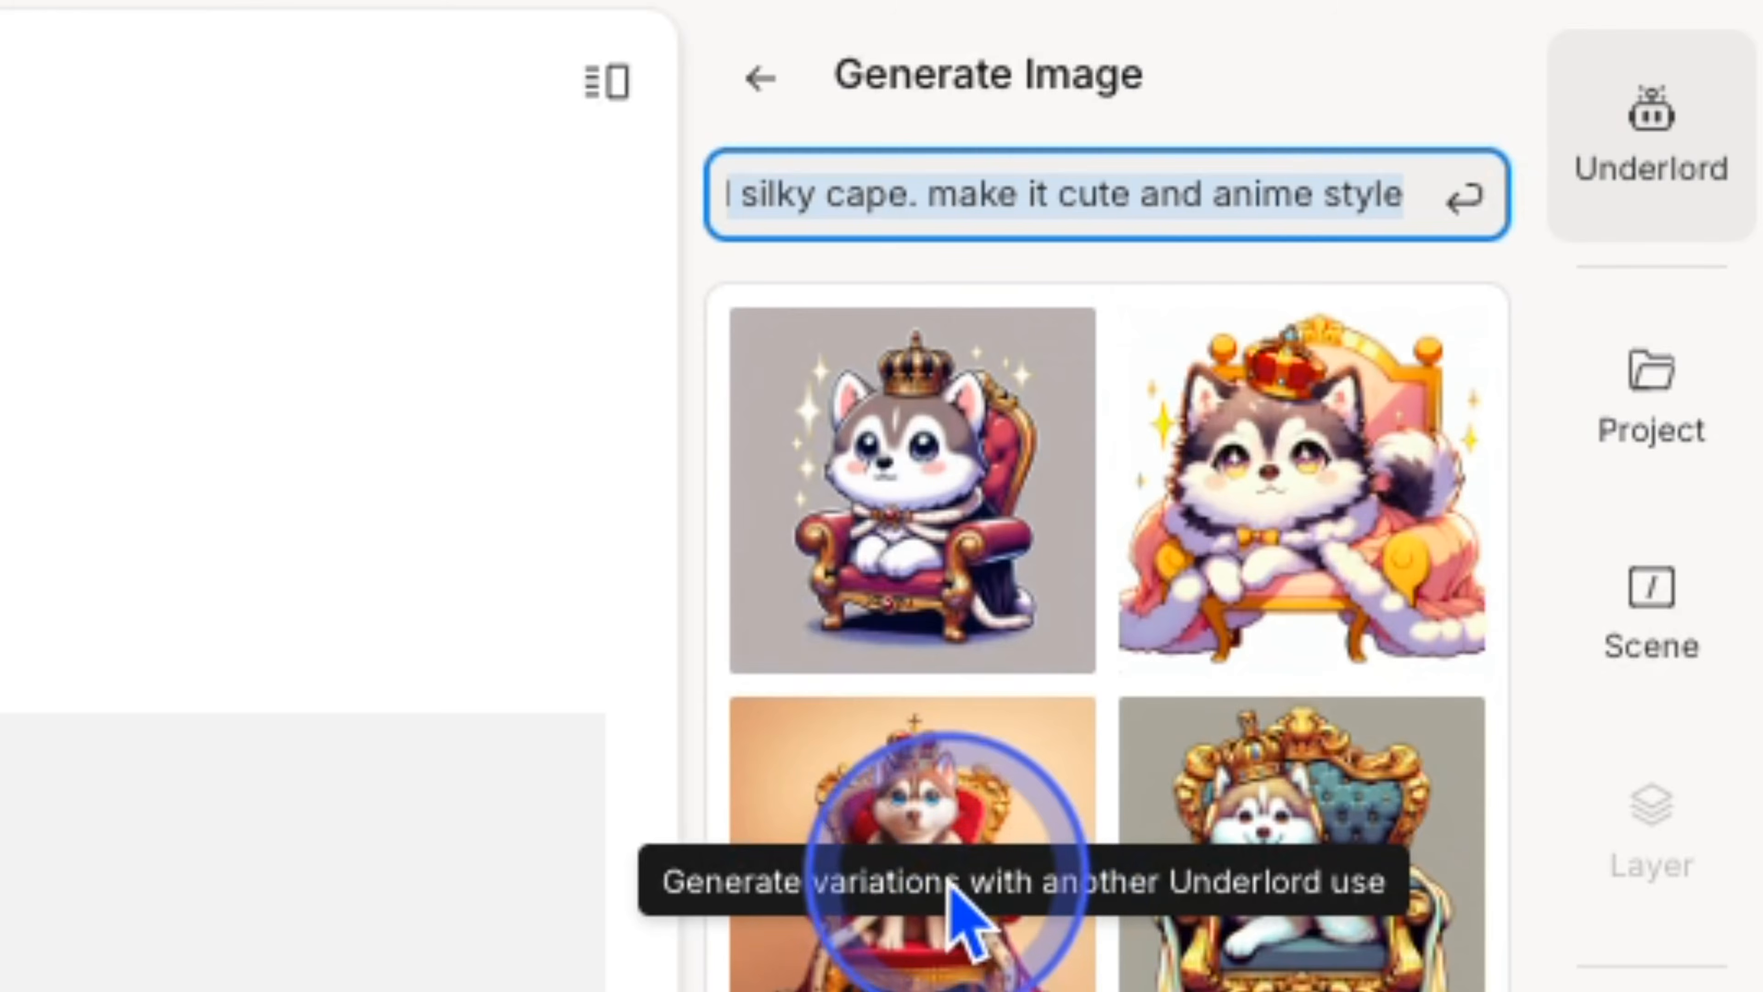
- Insert the generated image of the husky on the teal throne into the scene and adjust its placement and size
click(1310, 833)
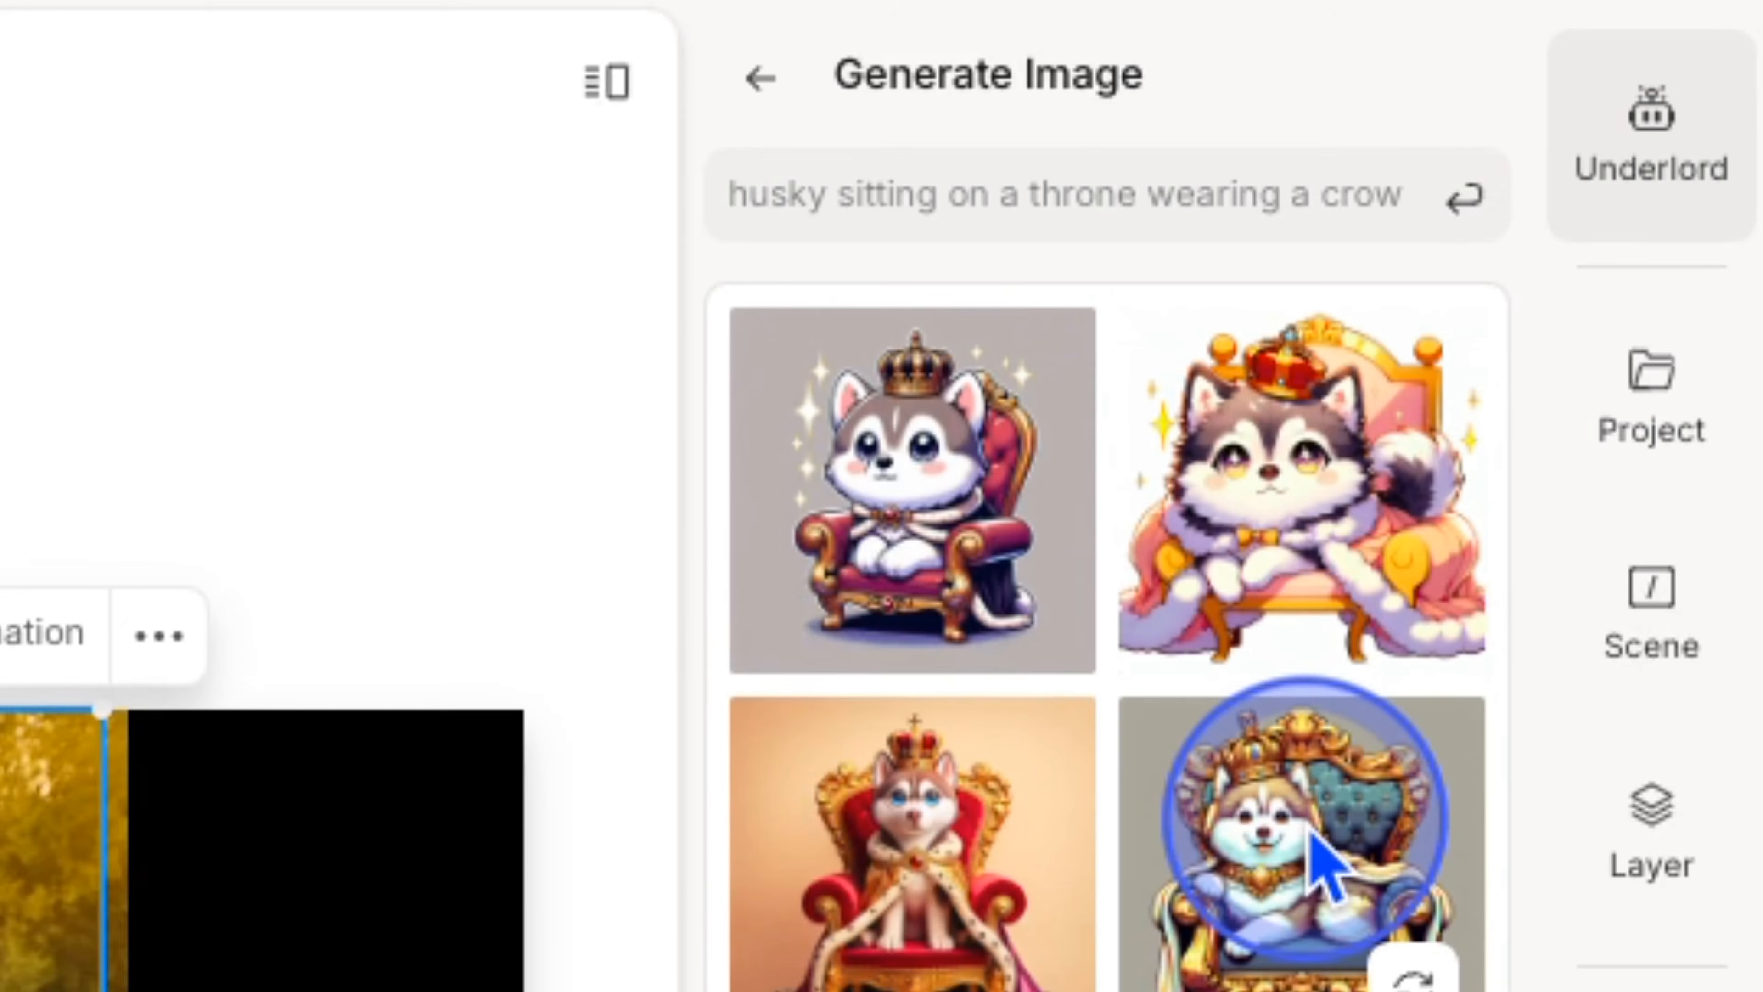
drag(170, 921, 883, 566)
drag(1051, 604, 838, 505)
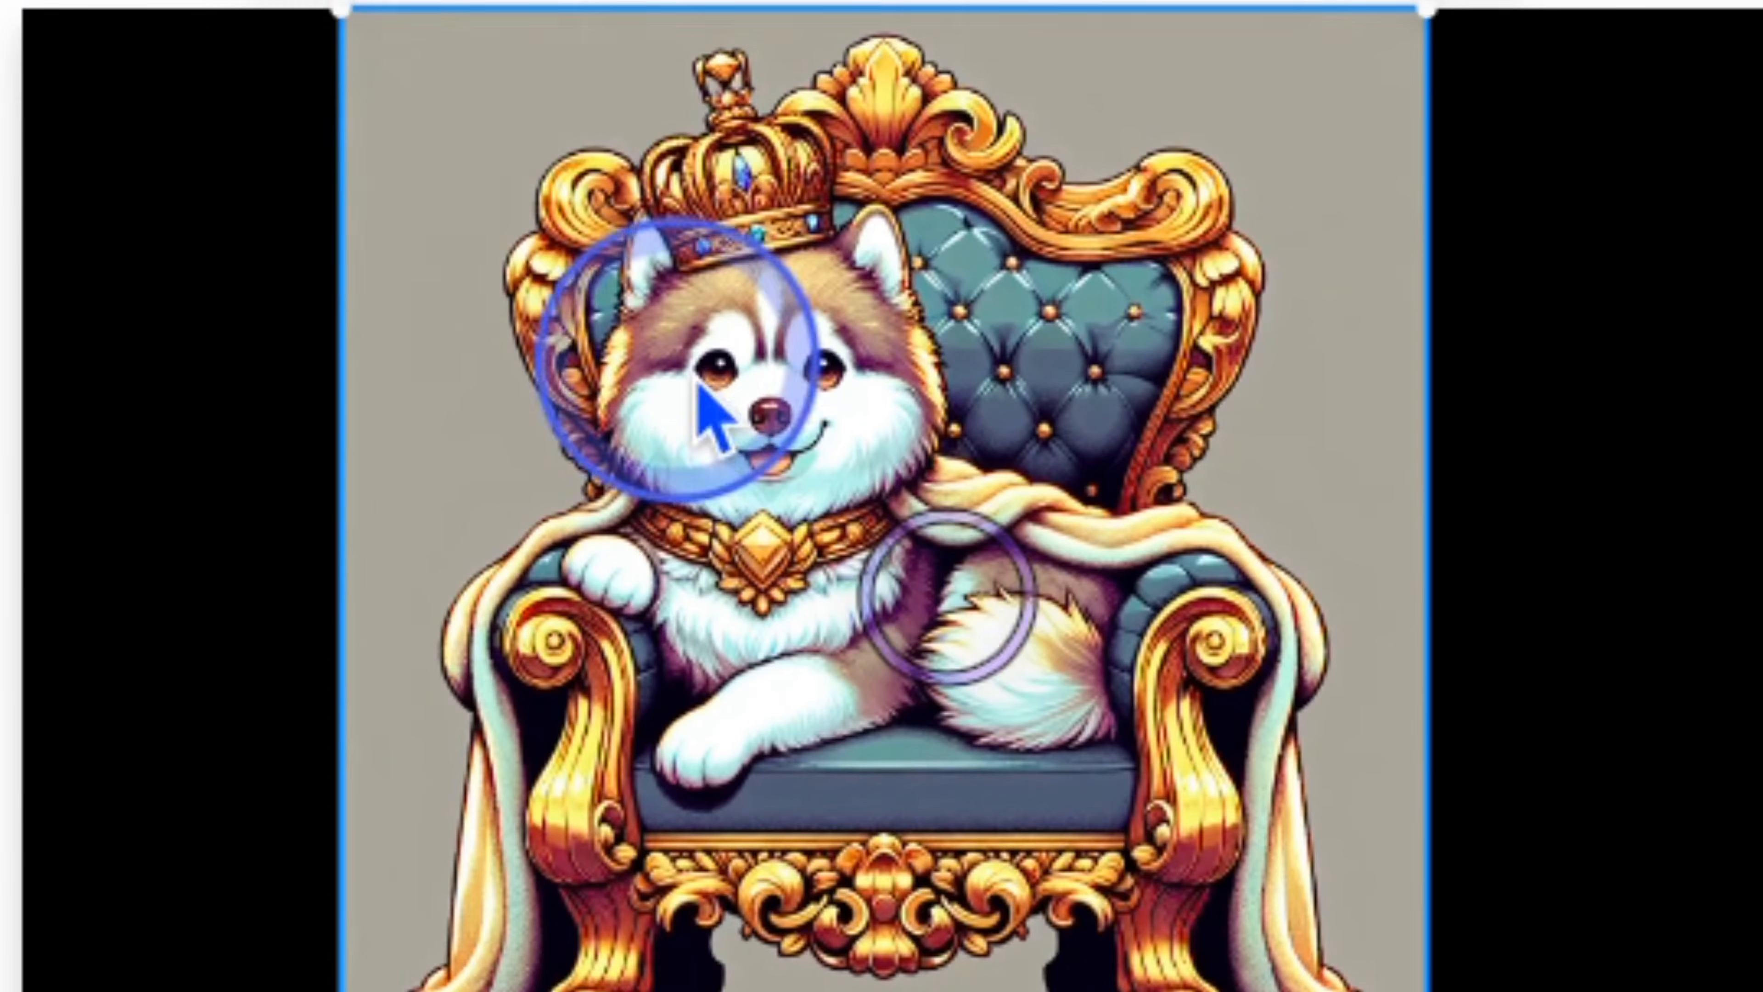
drag(350, 38, 499, 167)
- Mask the husky image as a circle and move it to the right side of the canvas
click(551, 89)
click(519, 240)
drag(981, 748, 1428, 649)
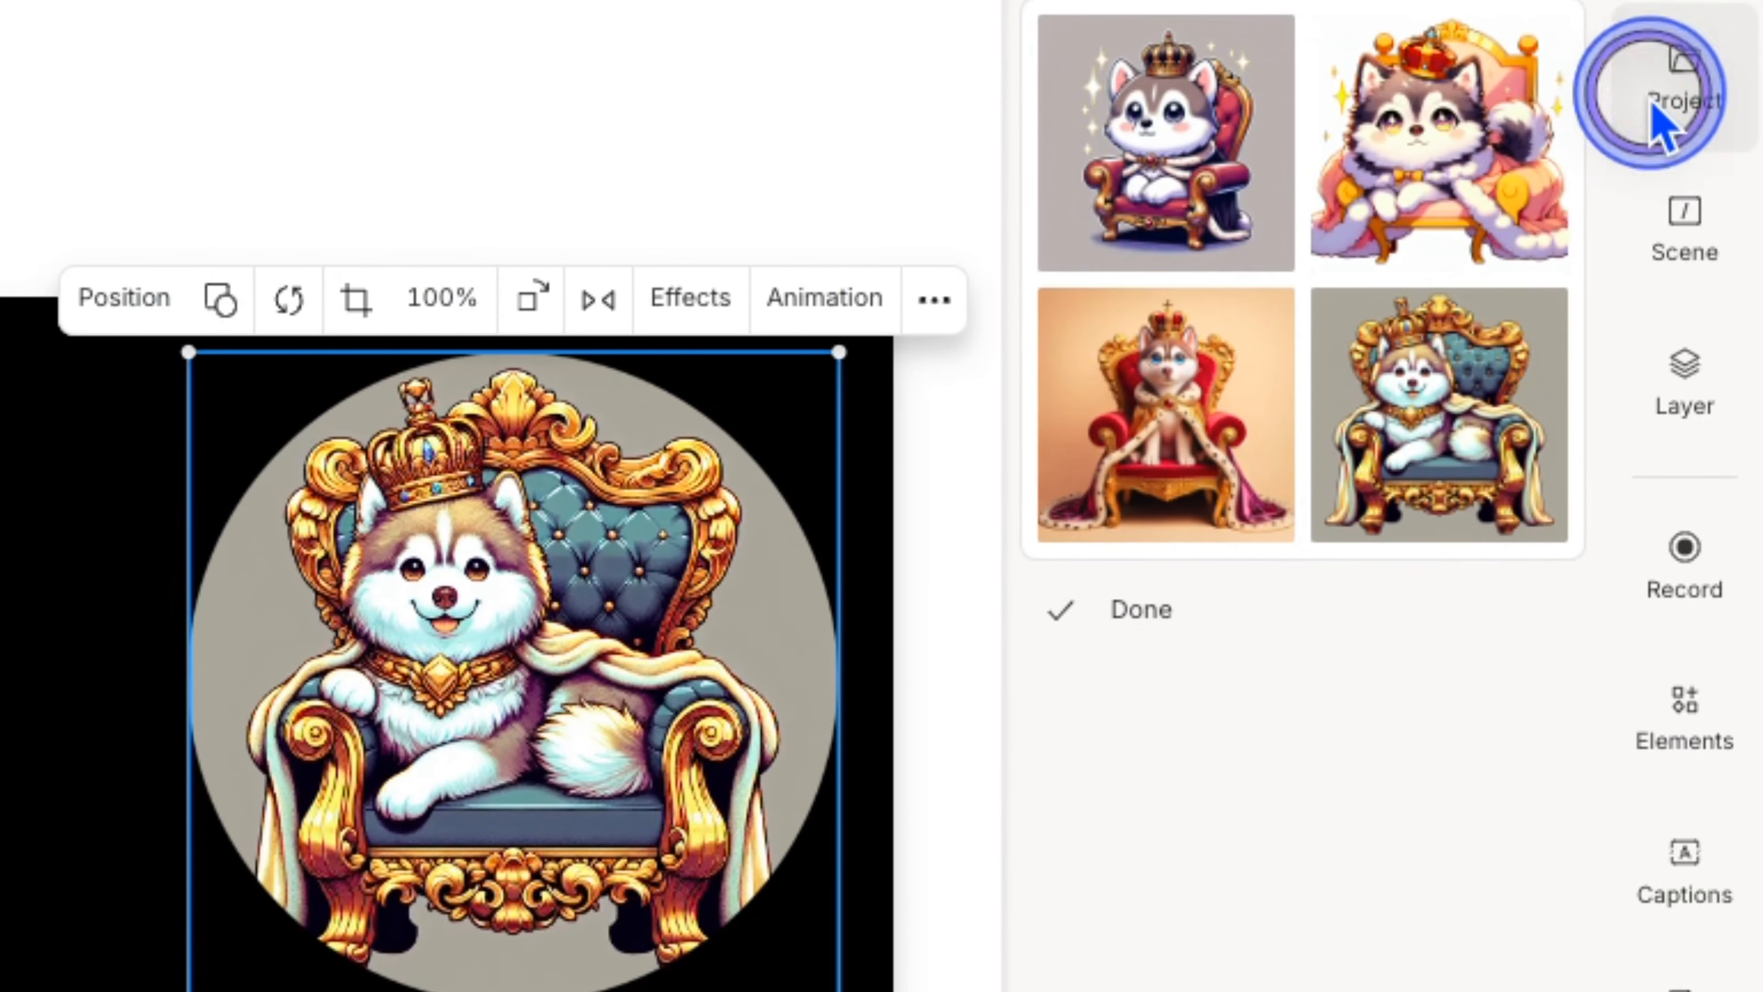
- Preview the generated husky image in the project's AI Assets folder and show its file options, including Download
click(1678, 92)
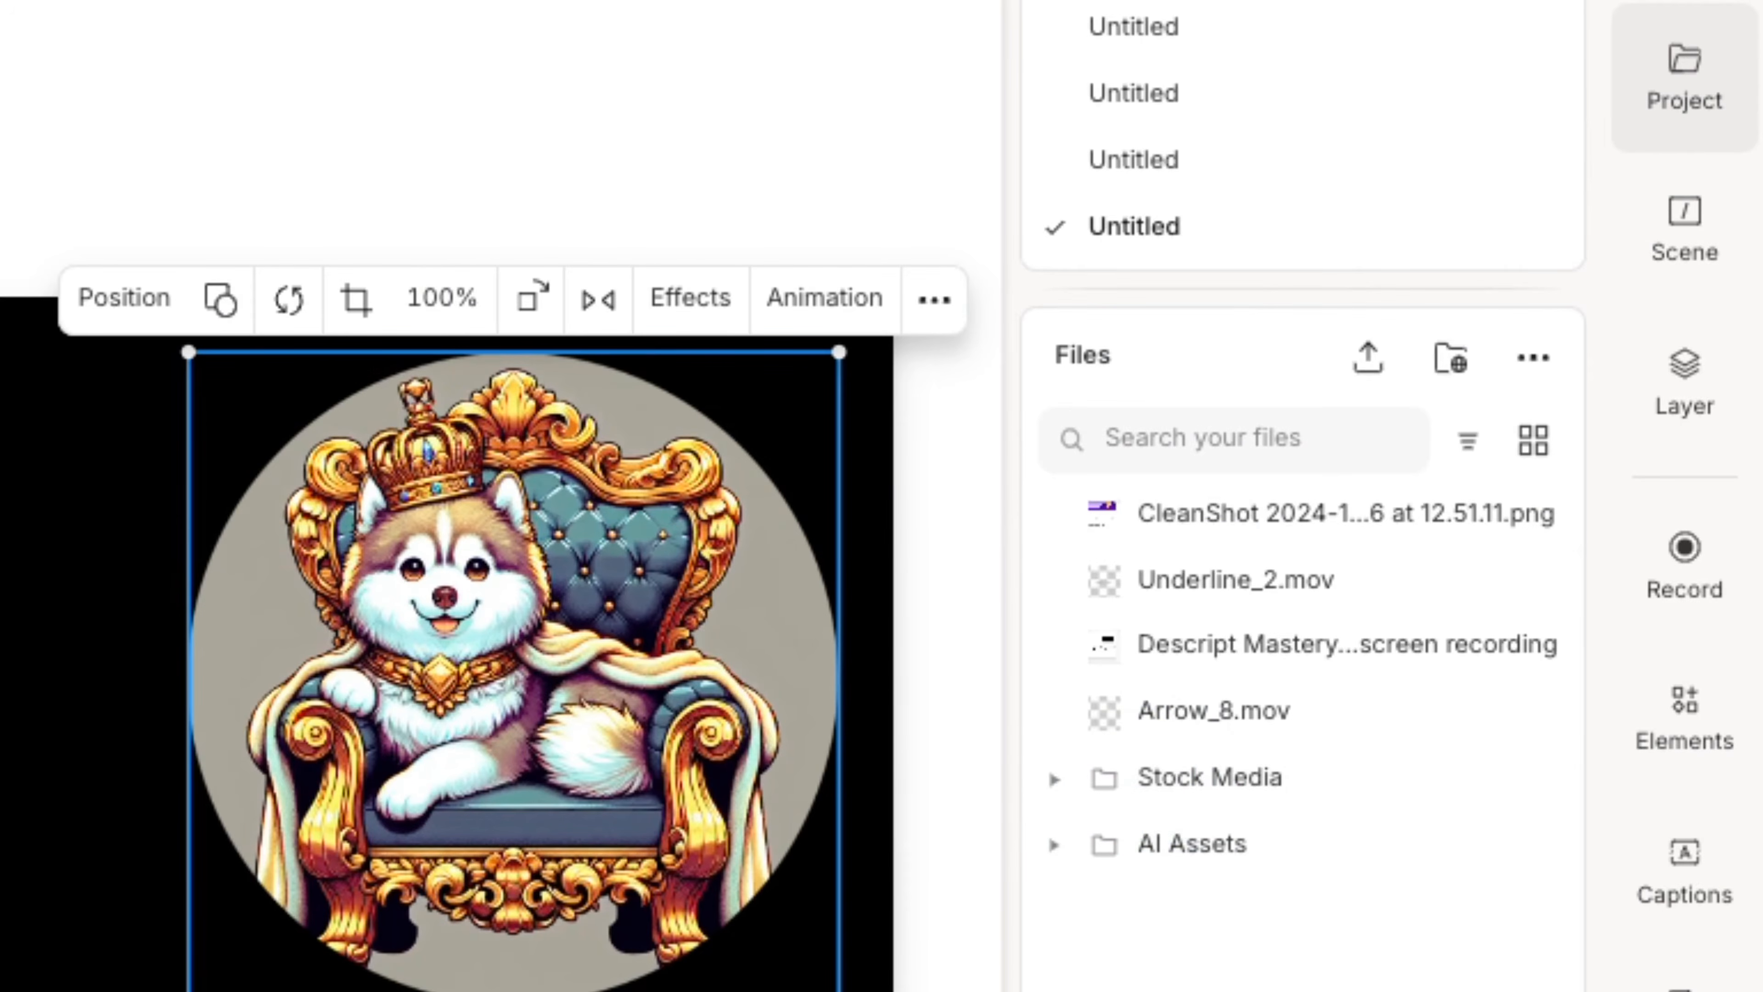
click(1045, 863)
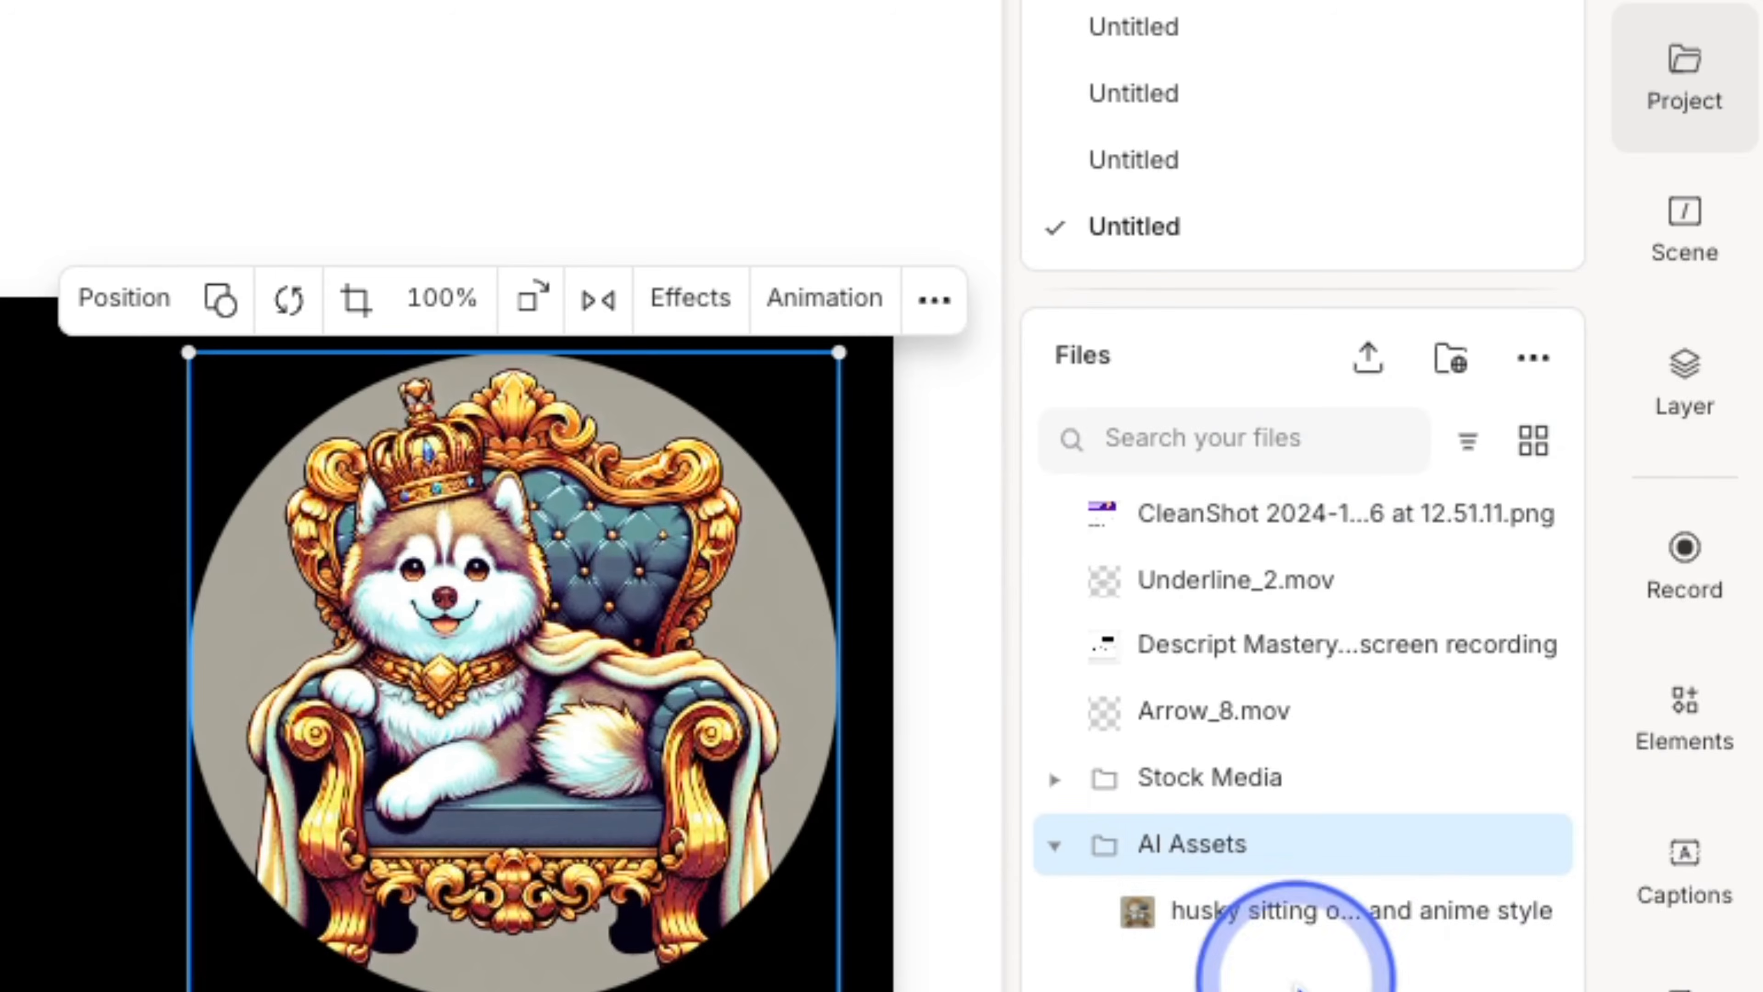
click(1262, 917)
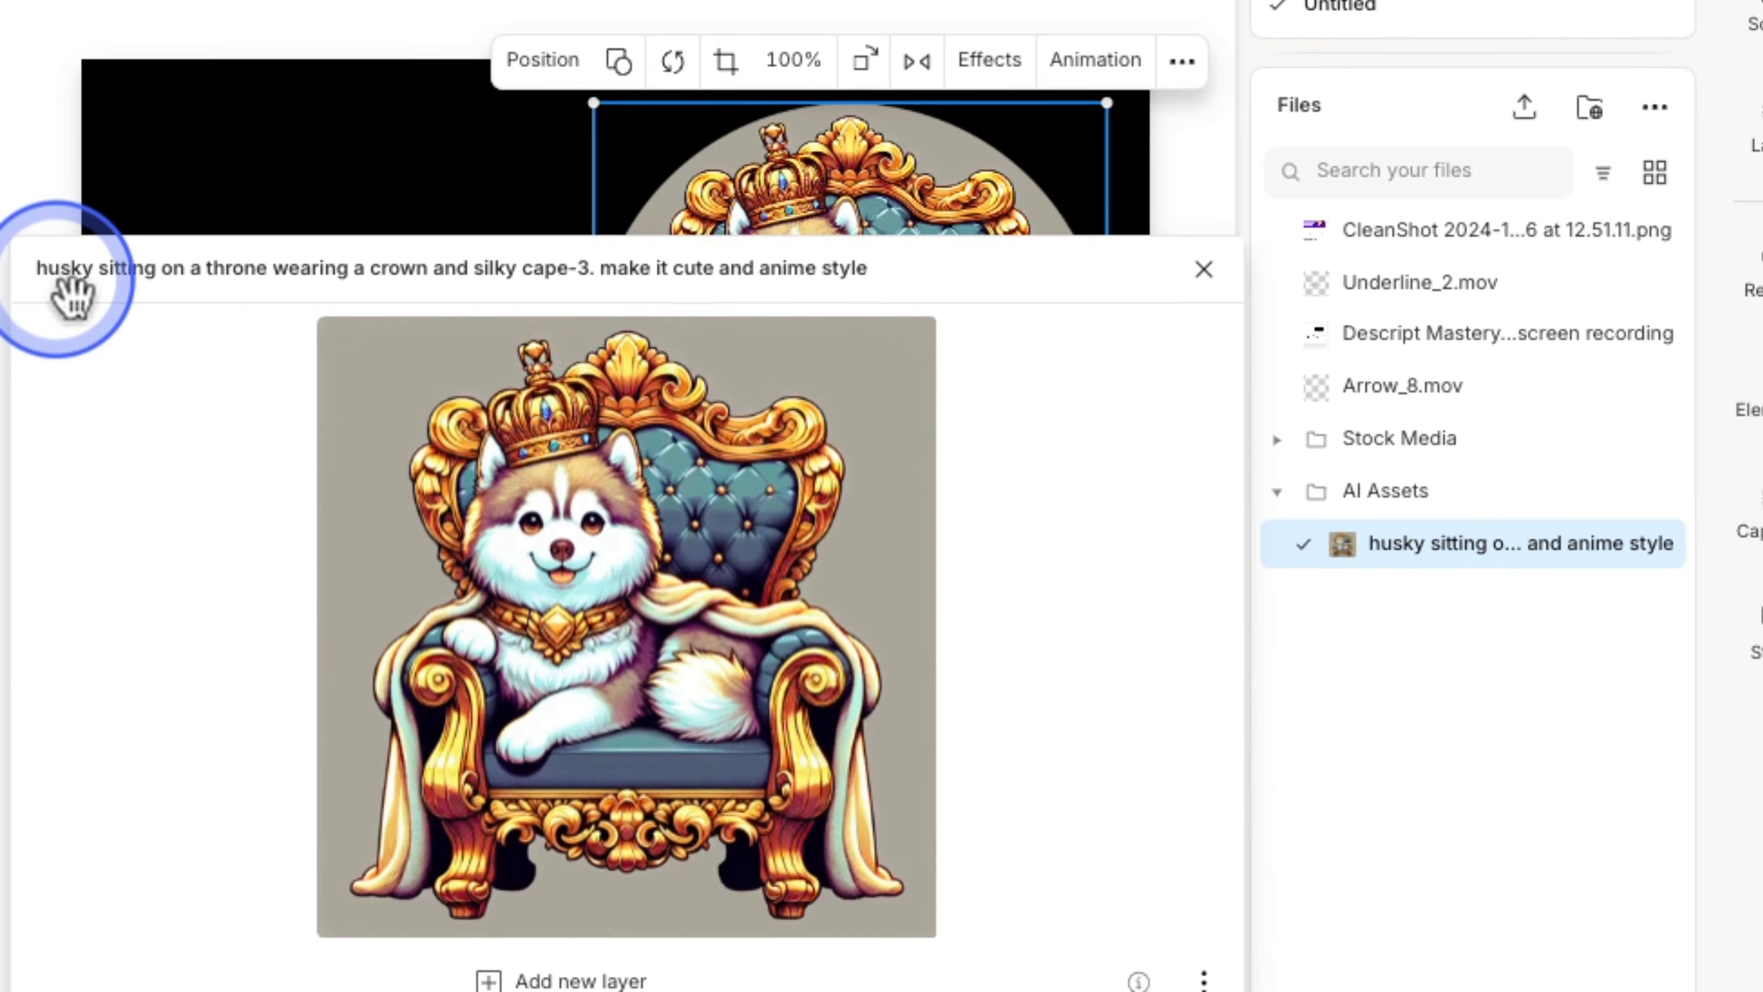
click(1418, 779)
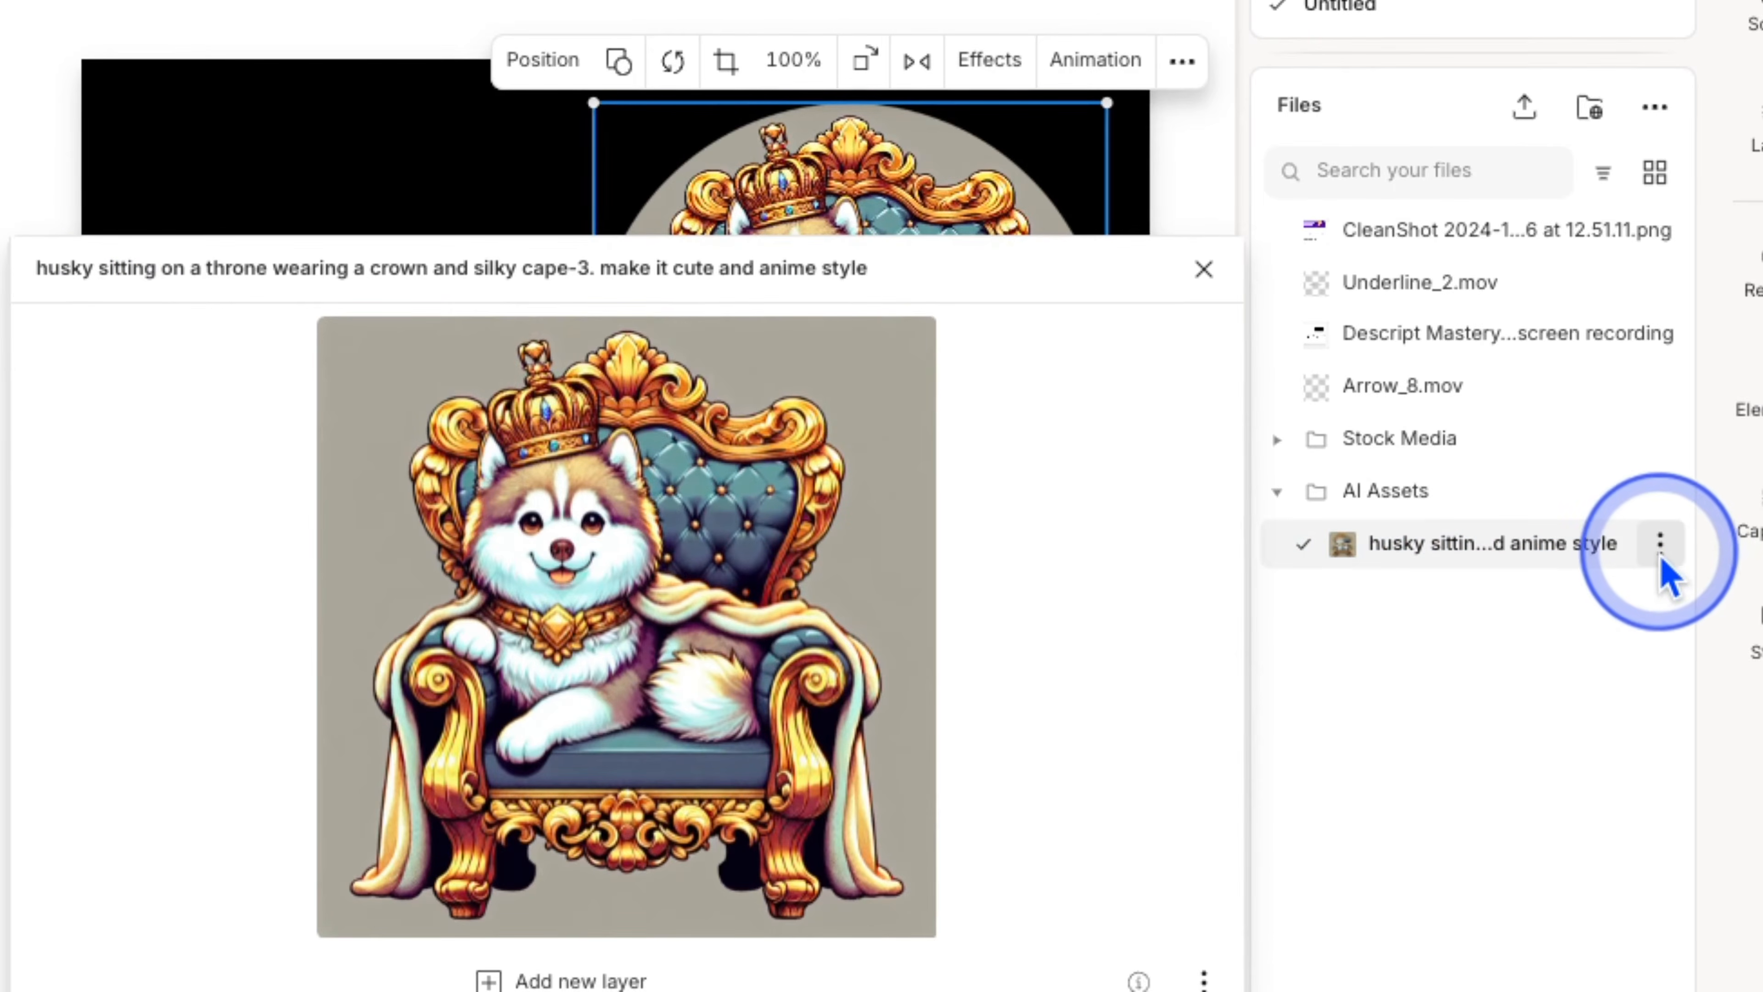
click(1661, 555)
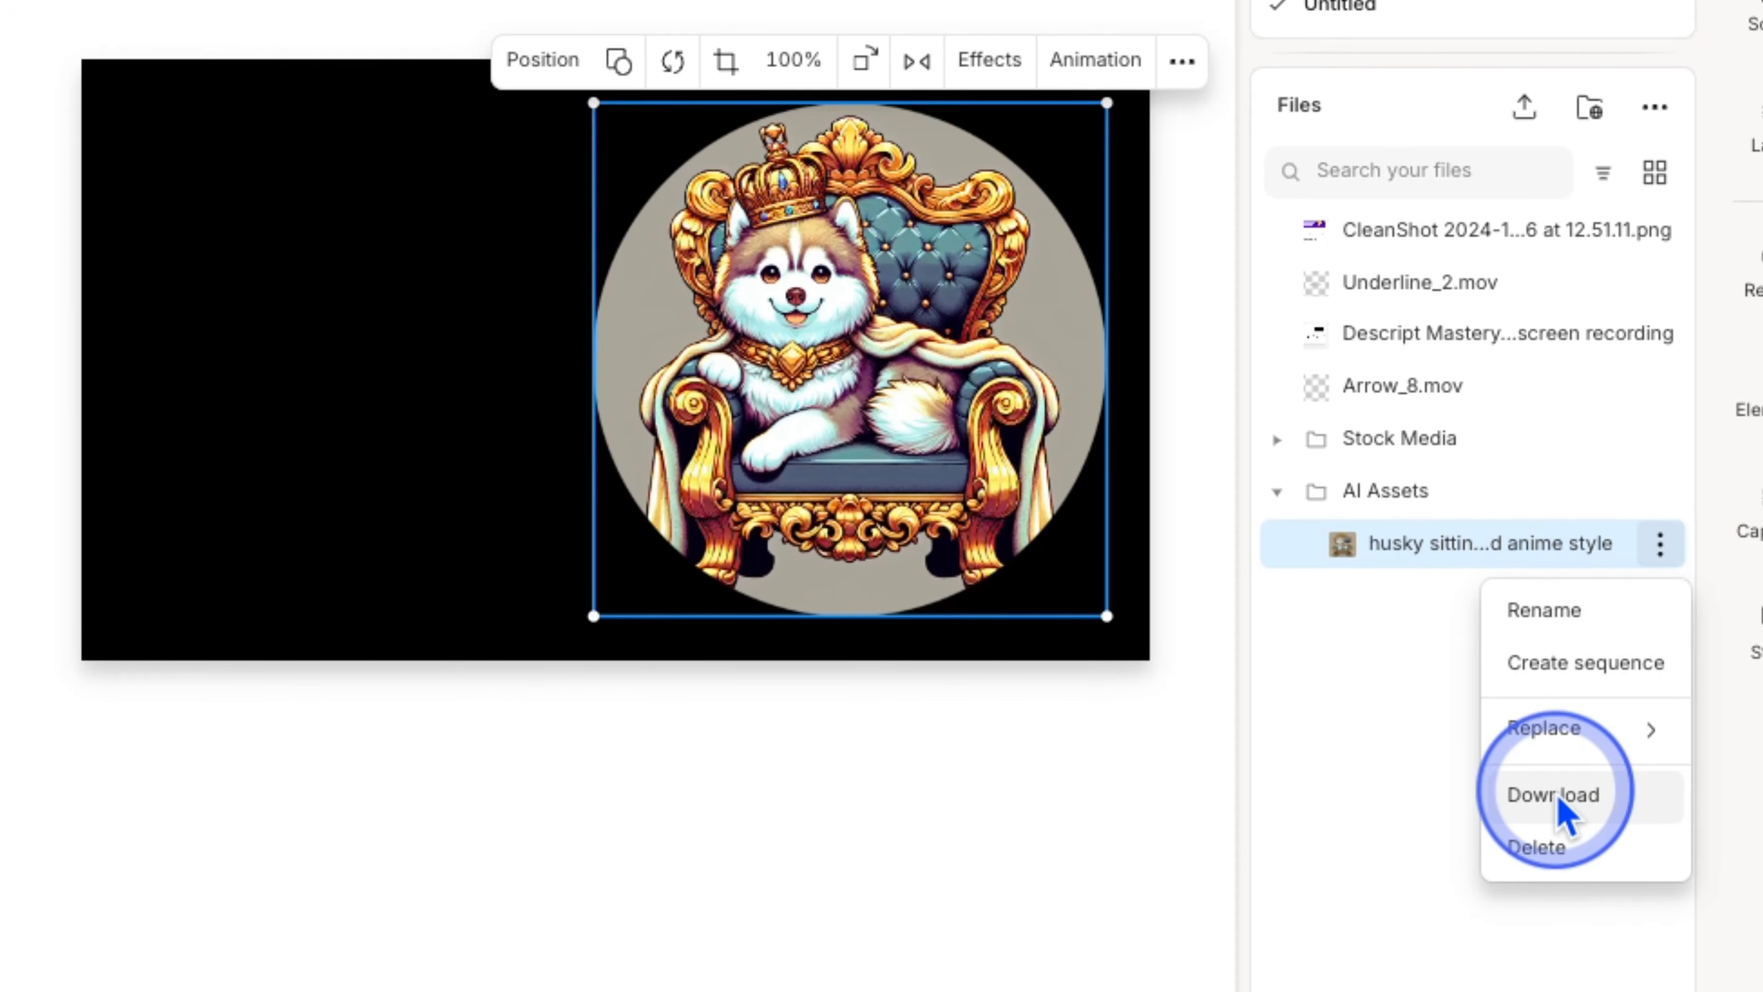
click(1434, 742)
- Generate an image of a husky in an "italian sports car convertible with the top off", then insert the second result and move it left
click(1703, 53)
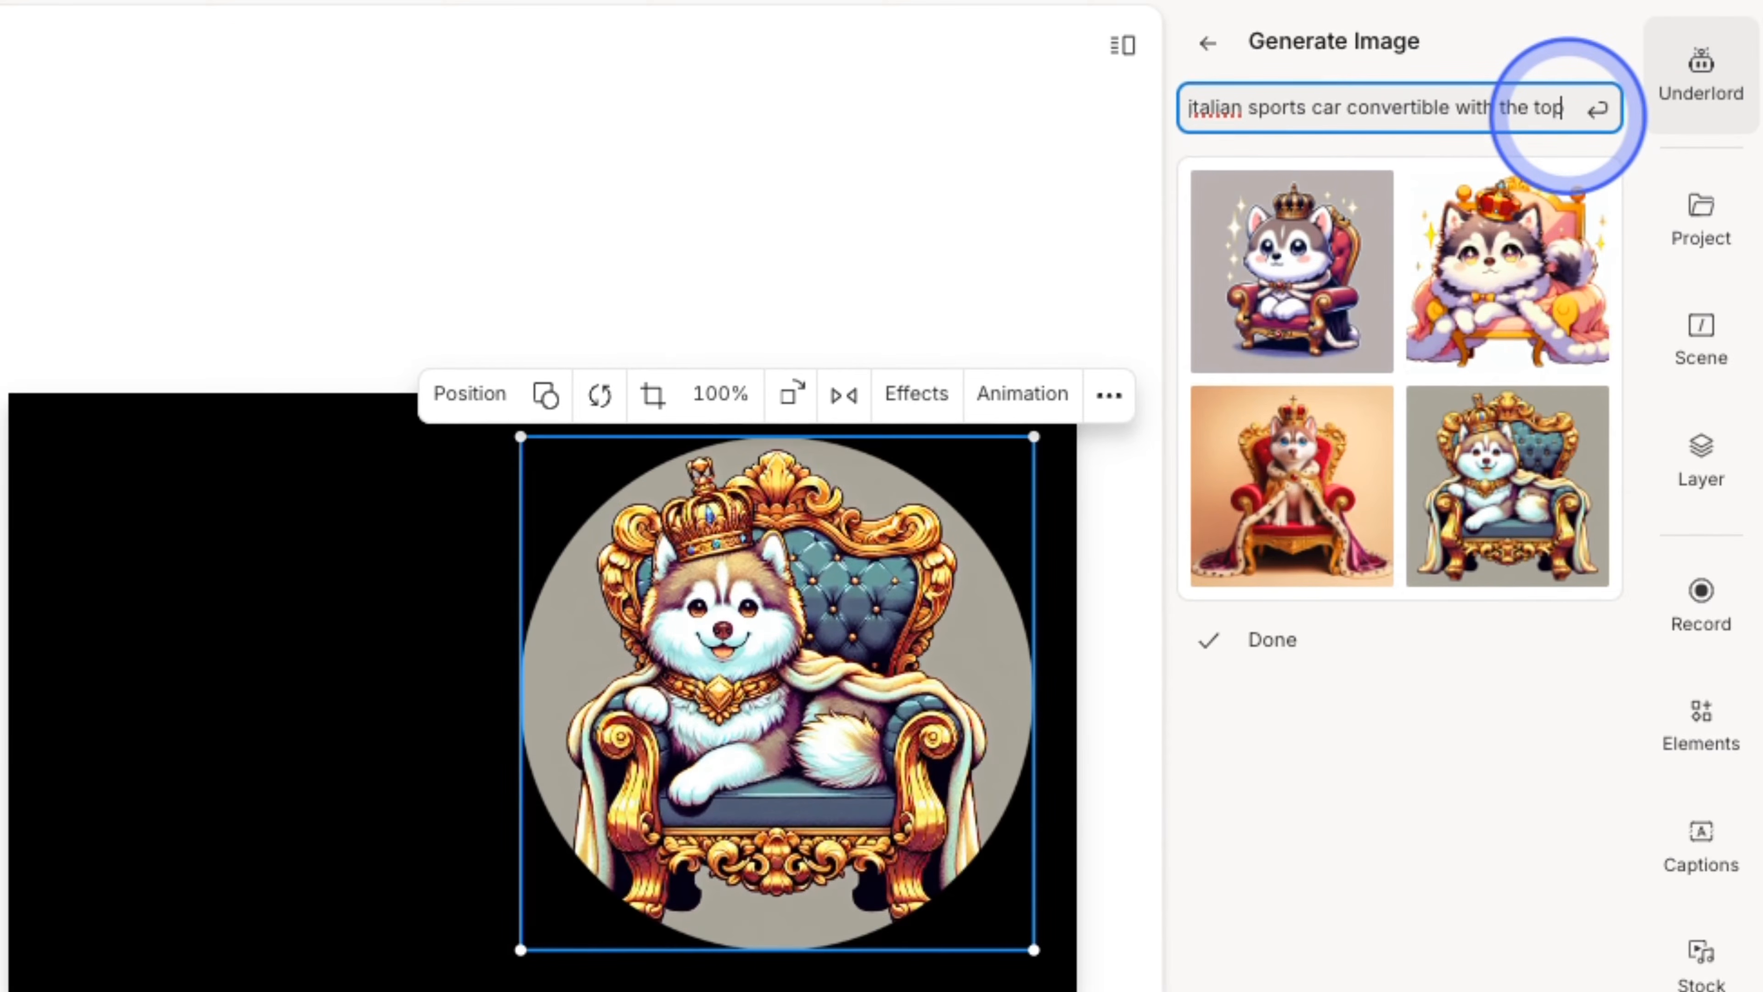
click(1593, 109)
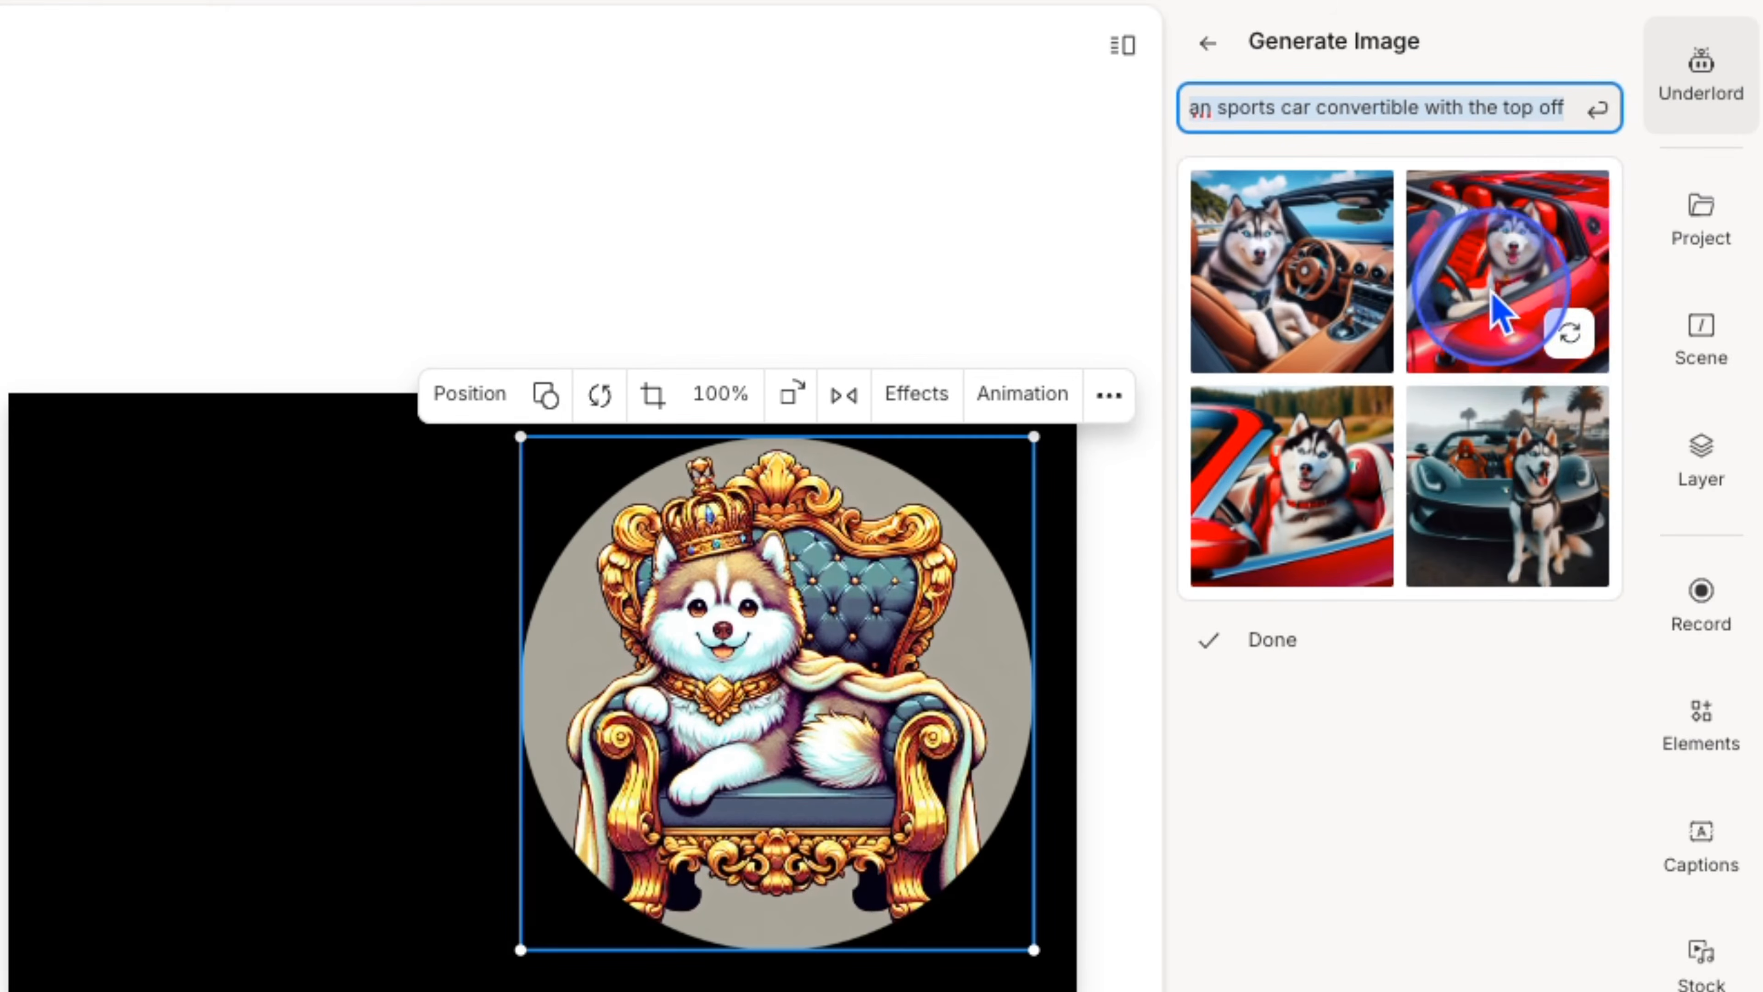
click(1555, 283)
drag(540, 780, 295, 776)
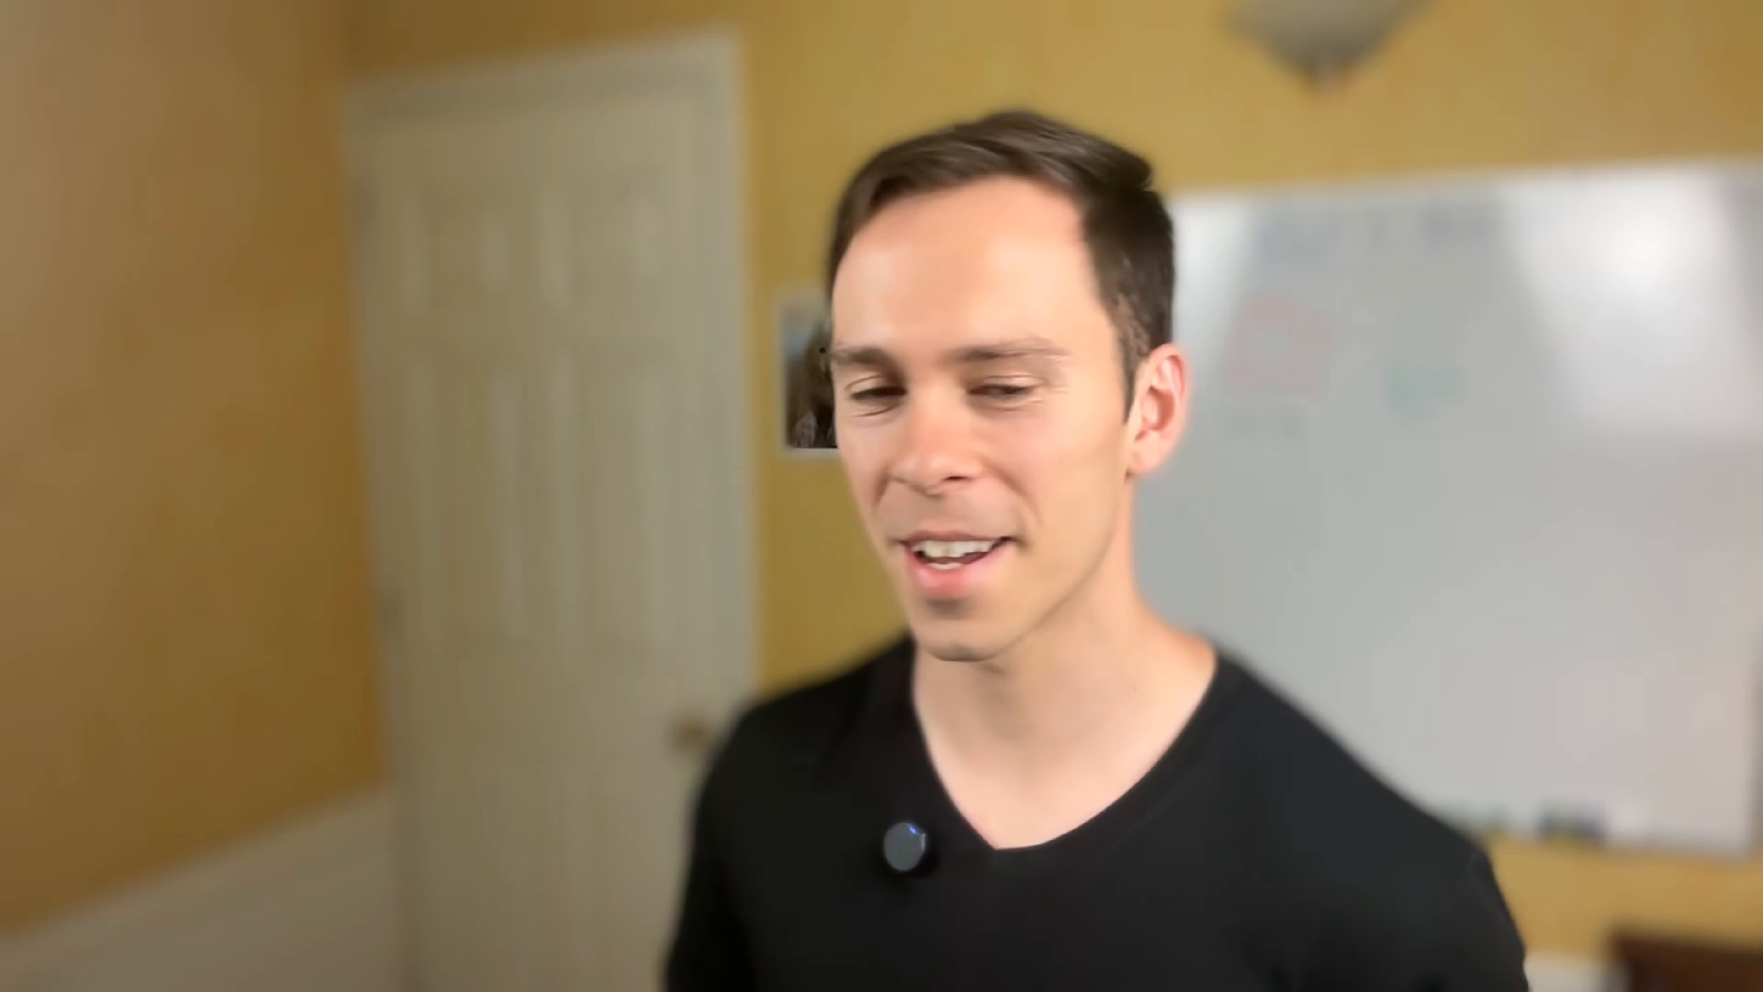
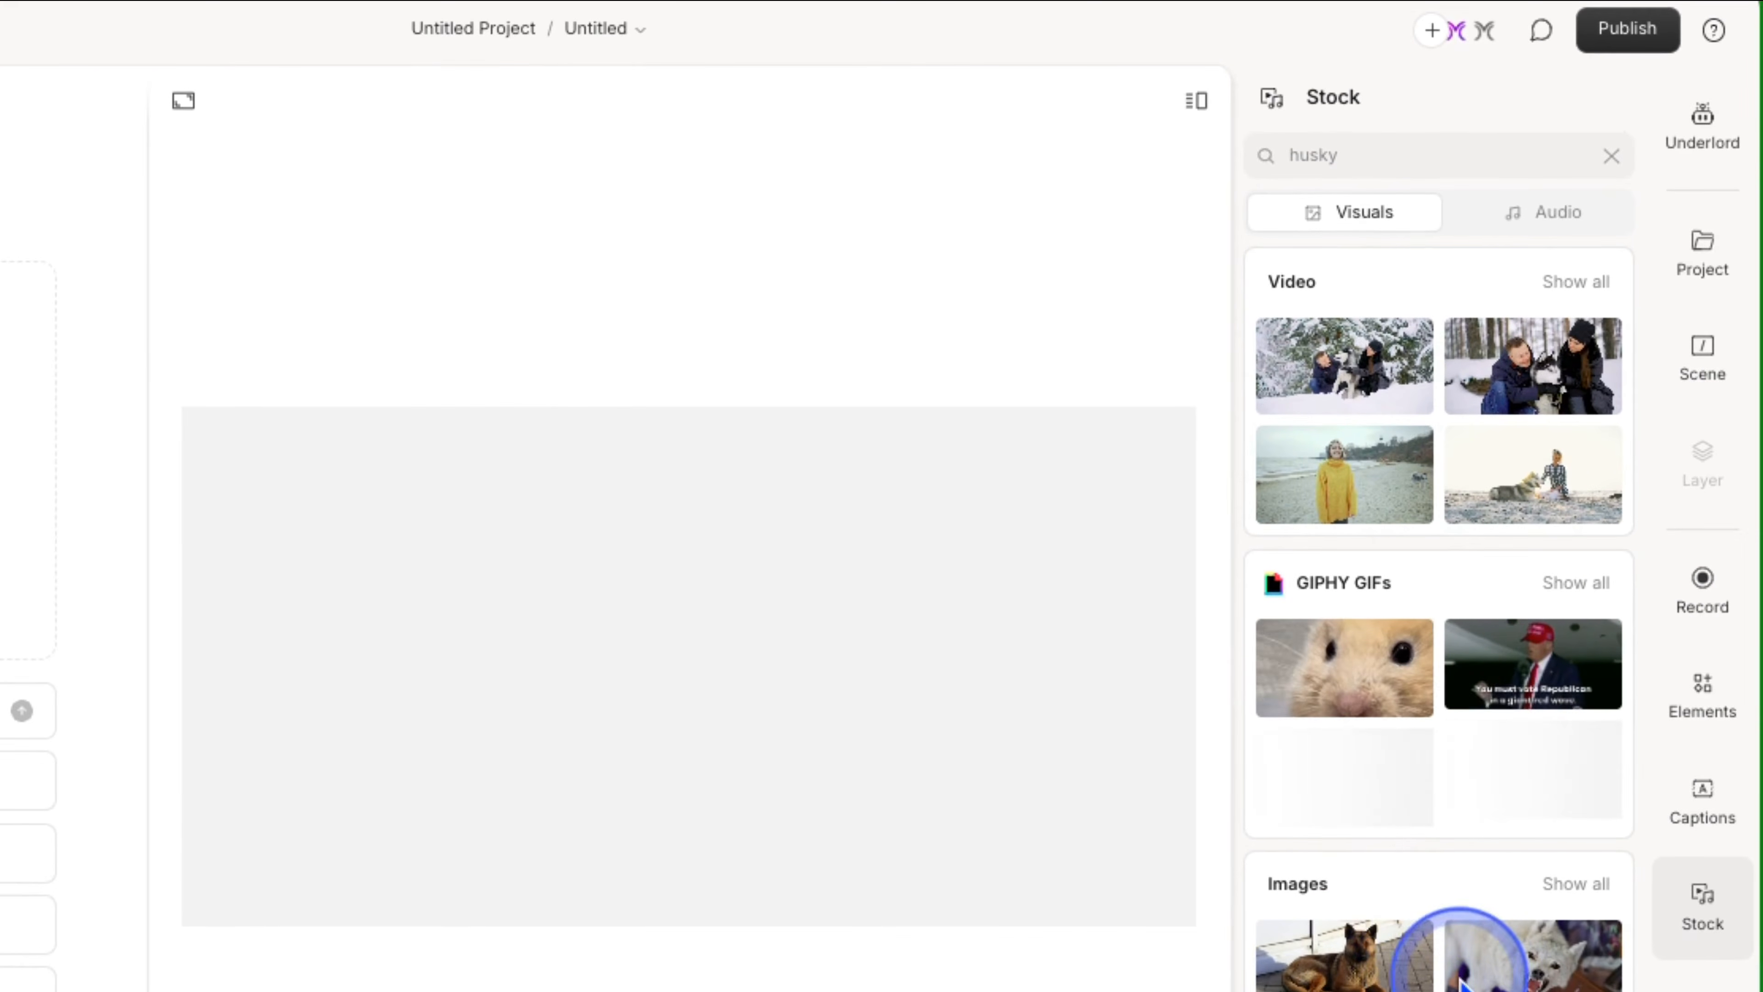
- Look through the stock media results for "husky" and clear the search
scroll(1350, 687, down, 1)
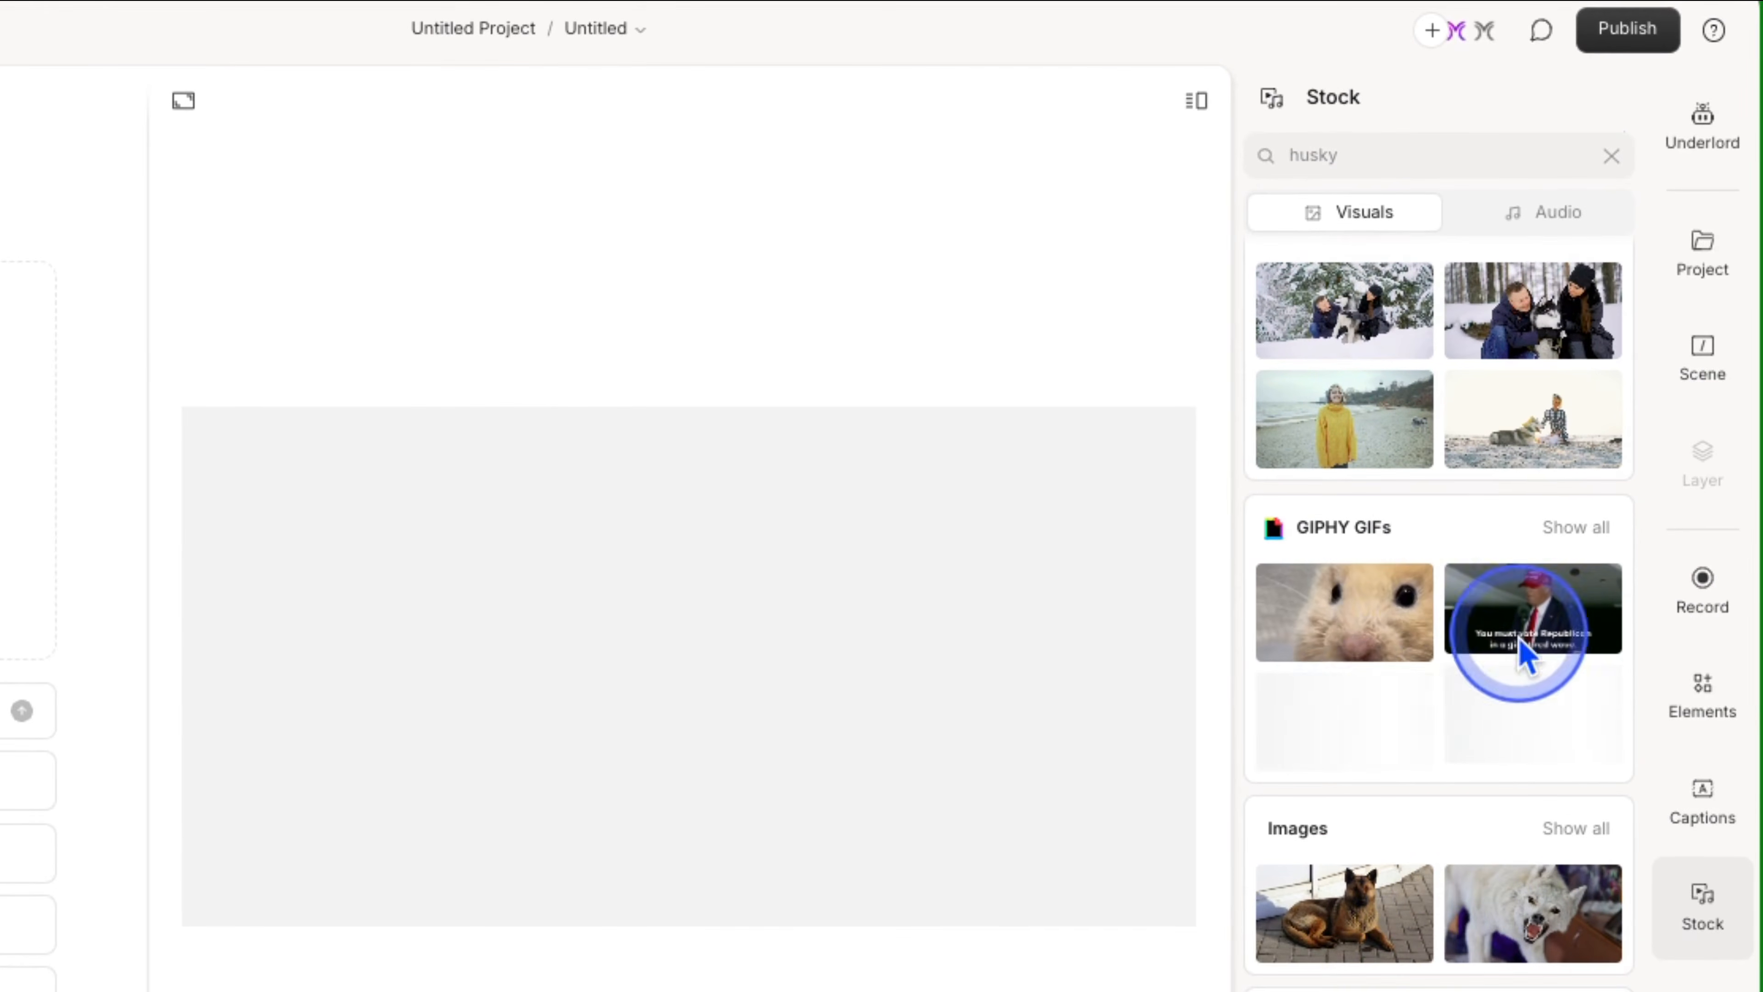
scroll(1439, 555, down, 1)
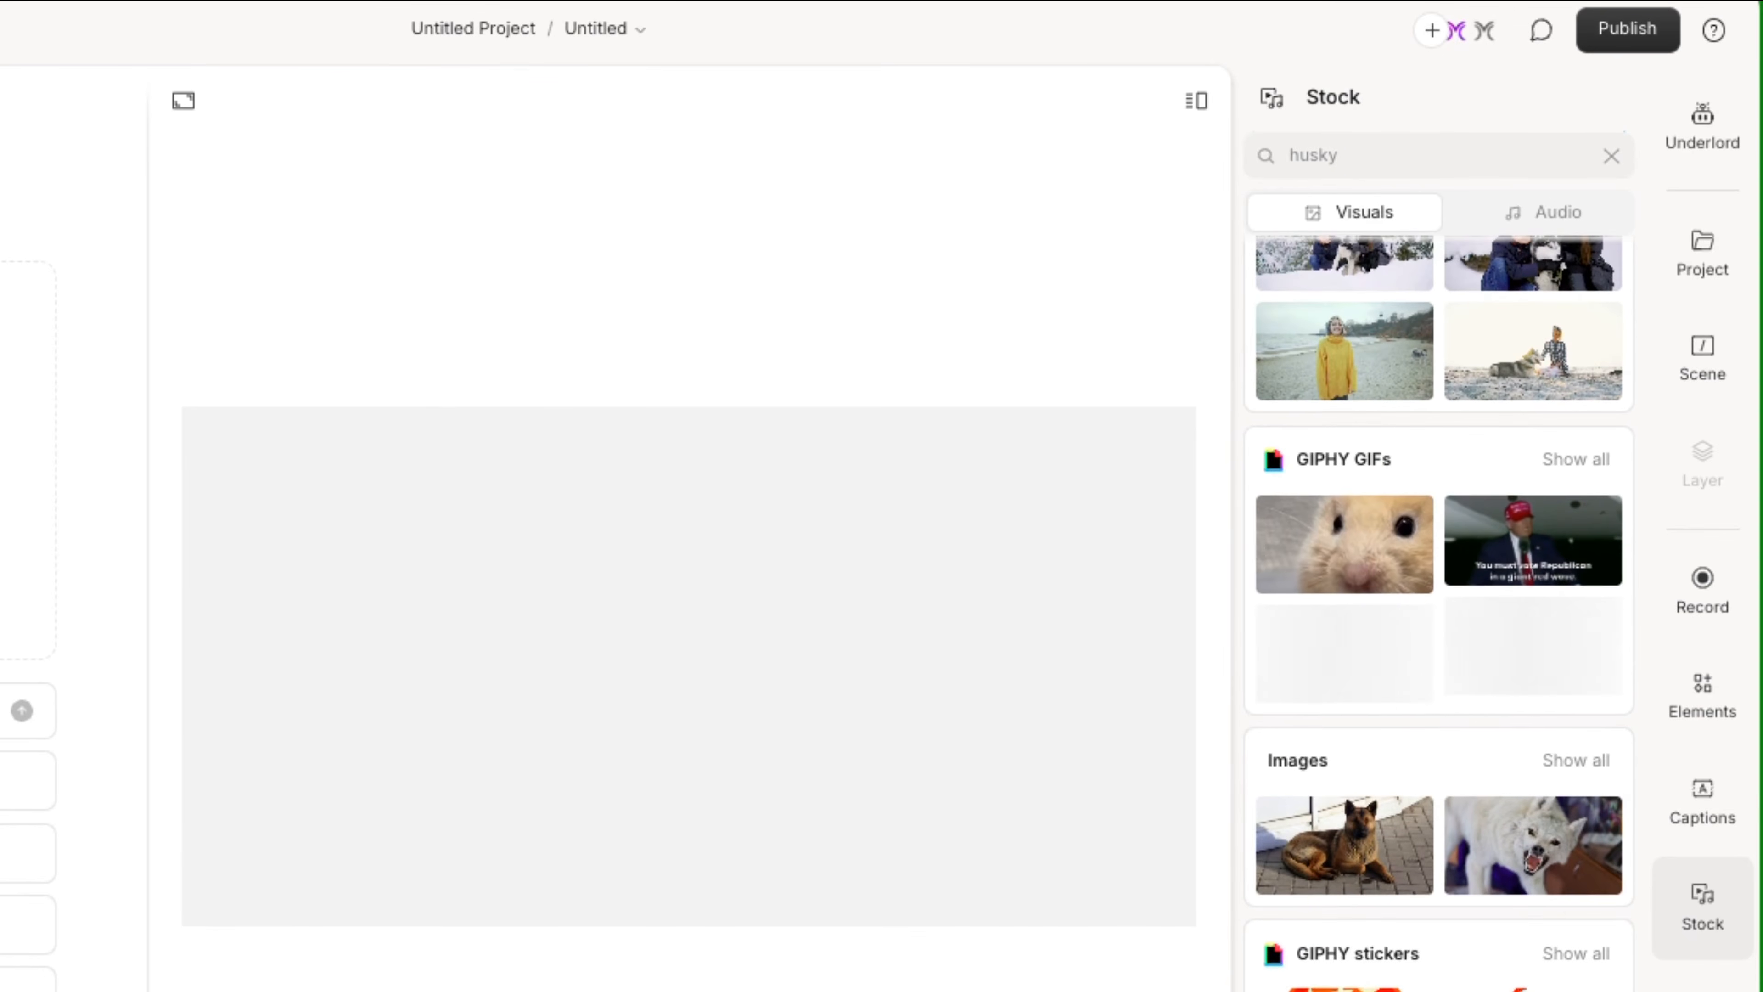
scroll(1439, 555, up, 2)
click(1343, 224)
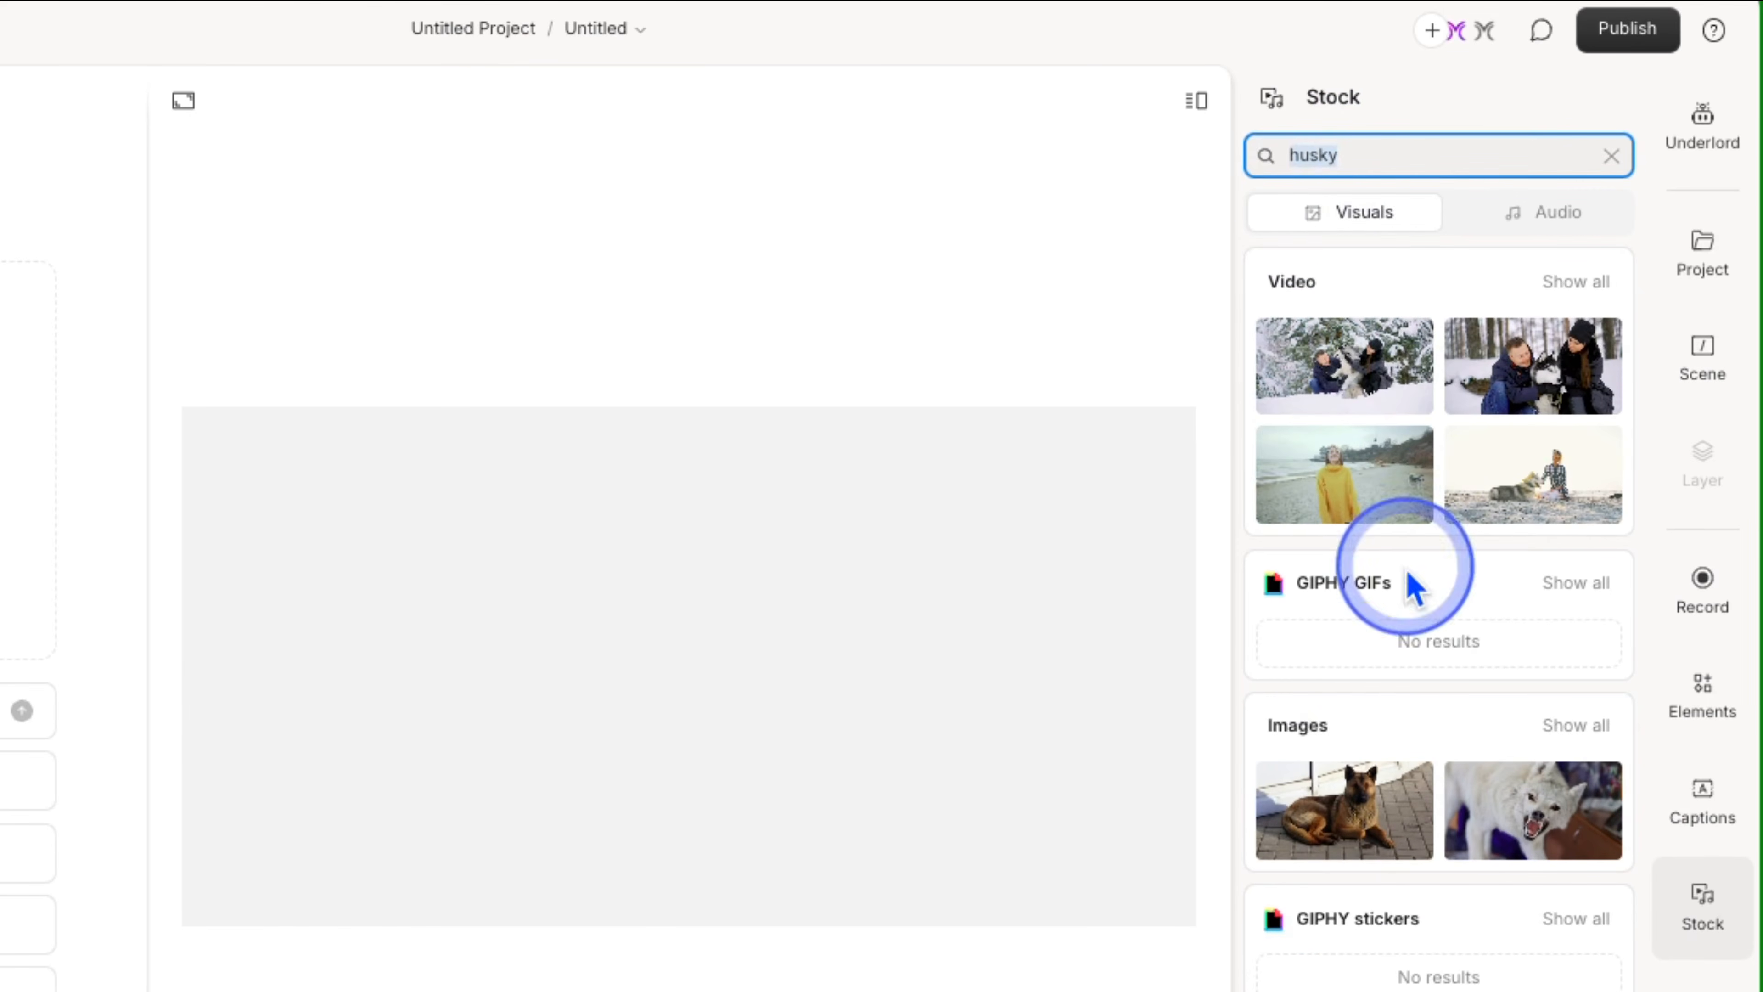
click(1612, 160)
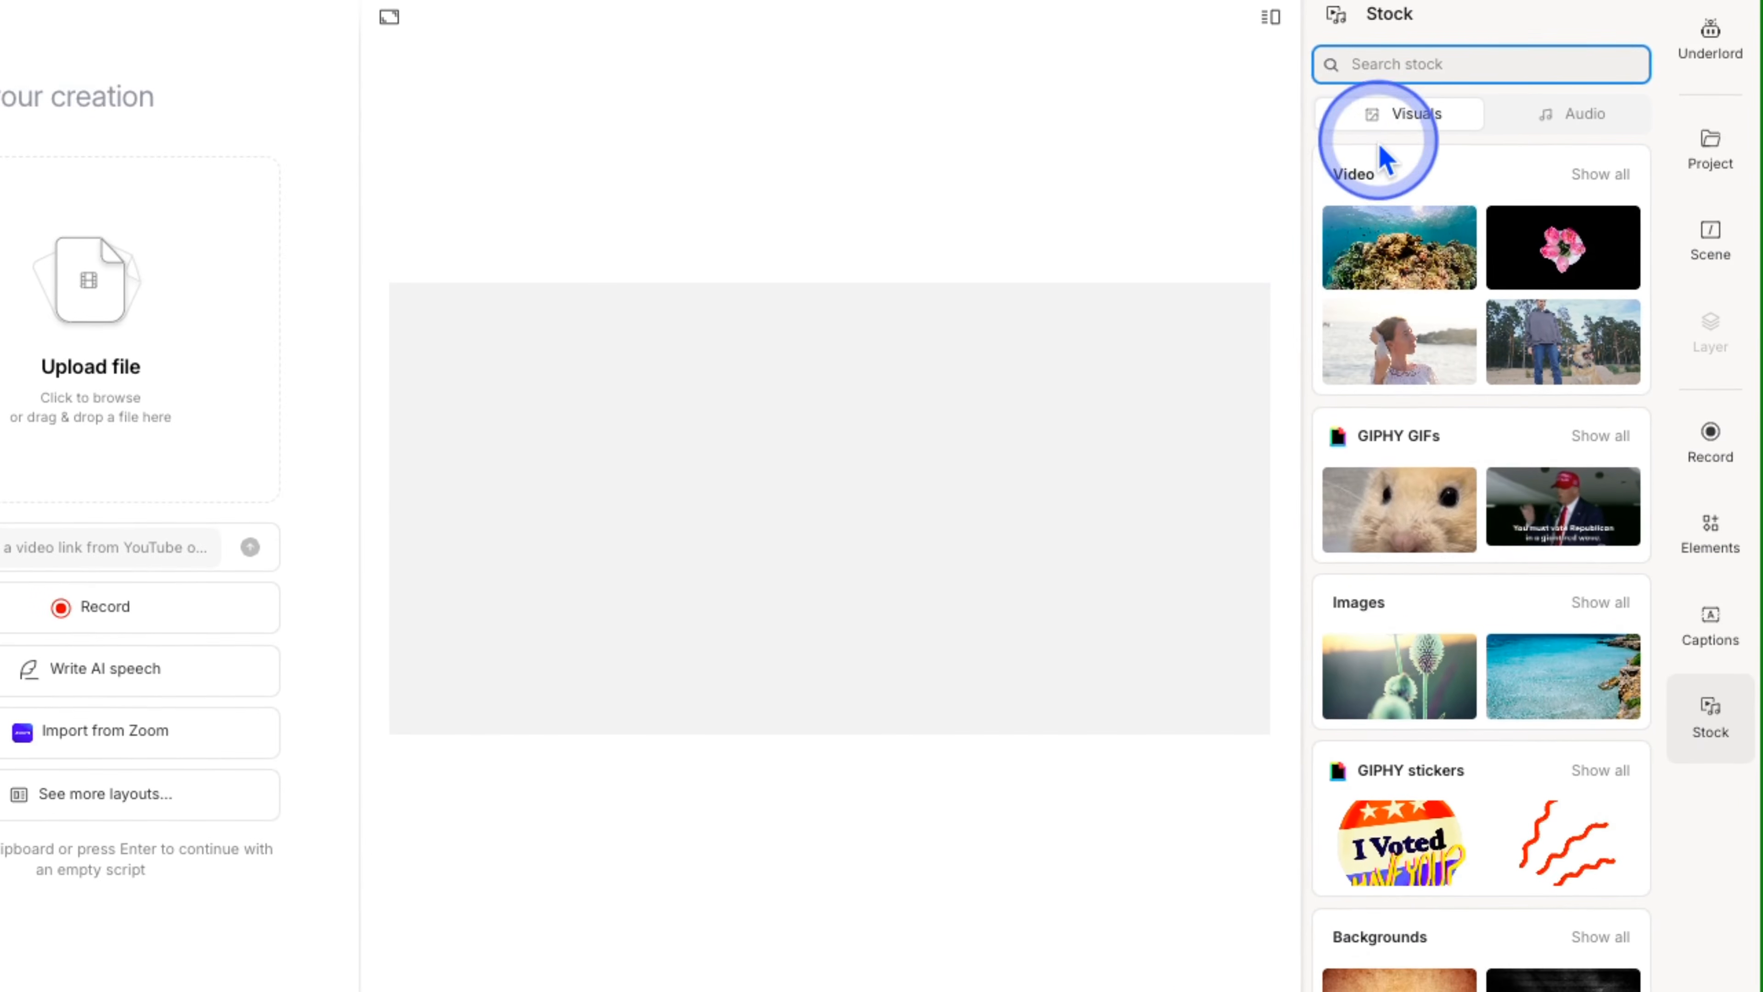
- Browse the full collection of stock videos among the visual stock media
click(1362, 133)
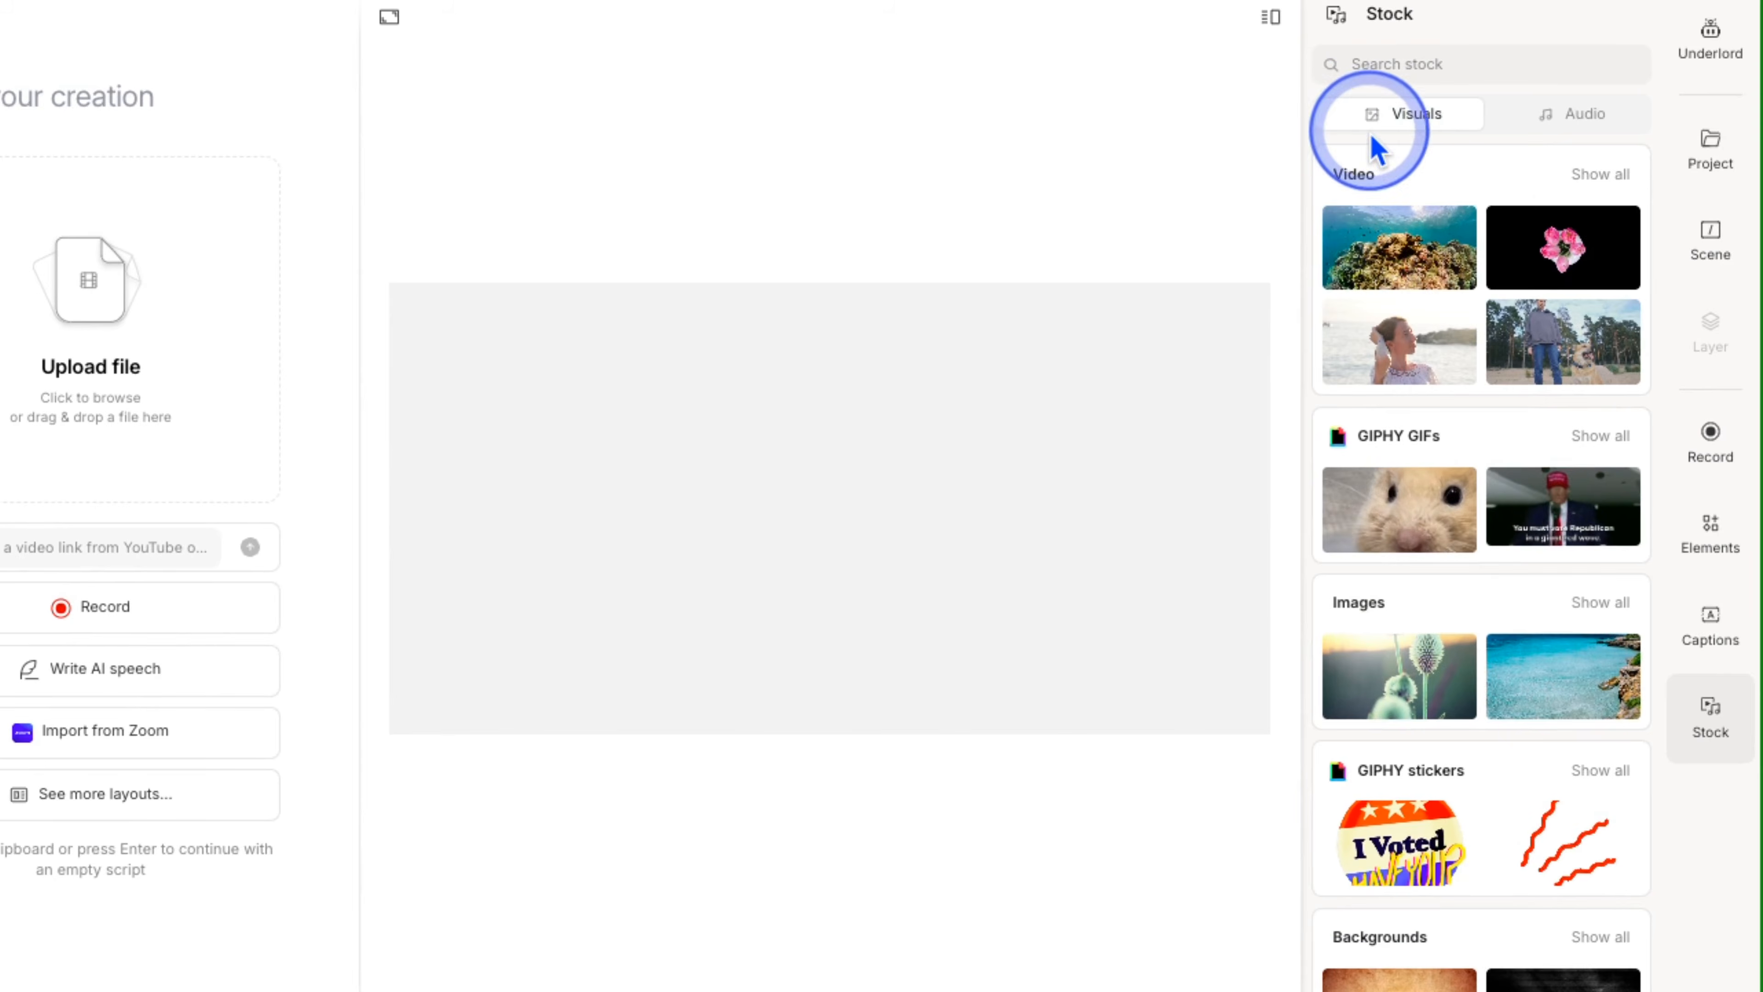
click(1514, 131)
click(1405, 113)
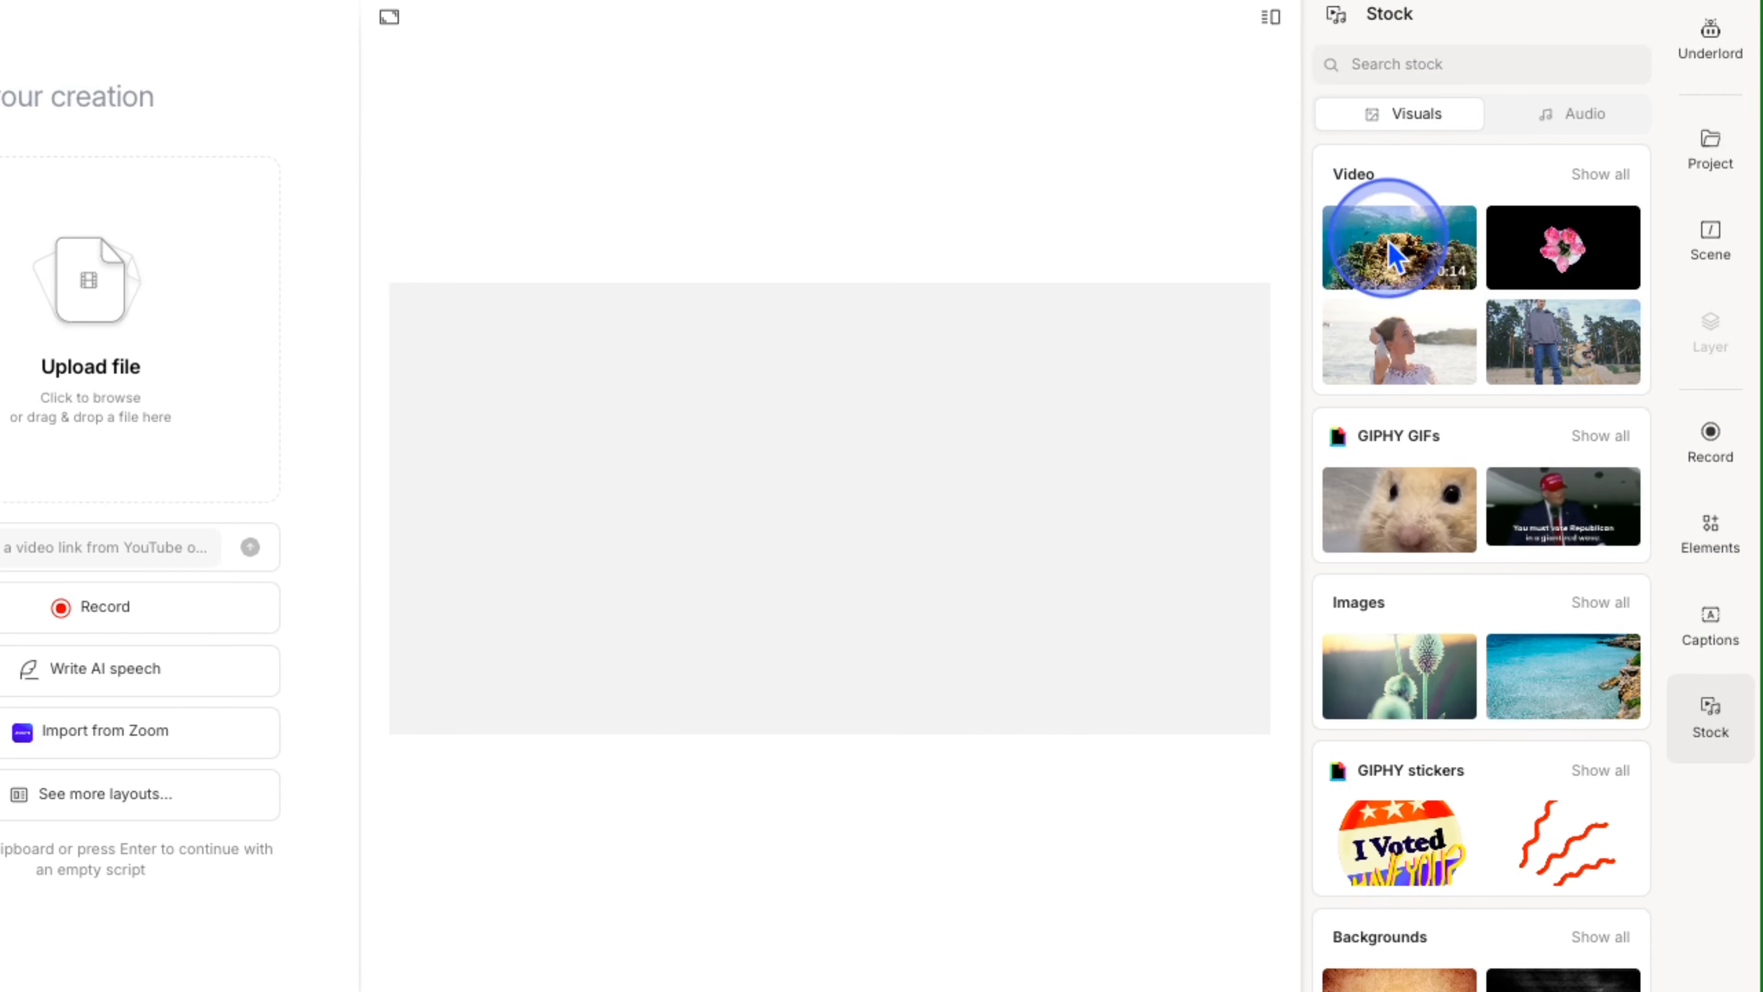
click(1596, 175)
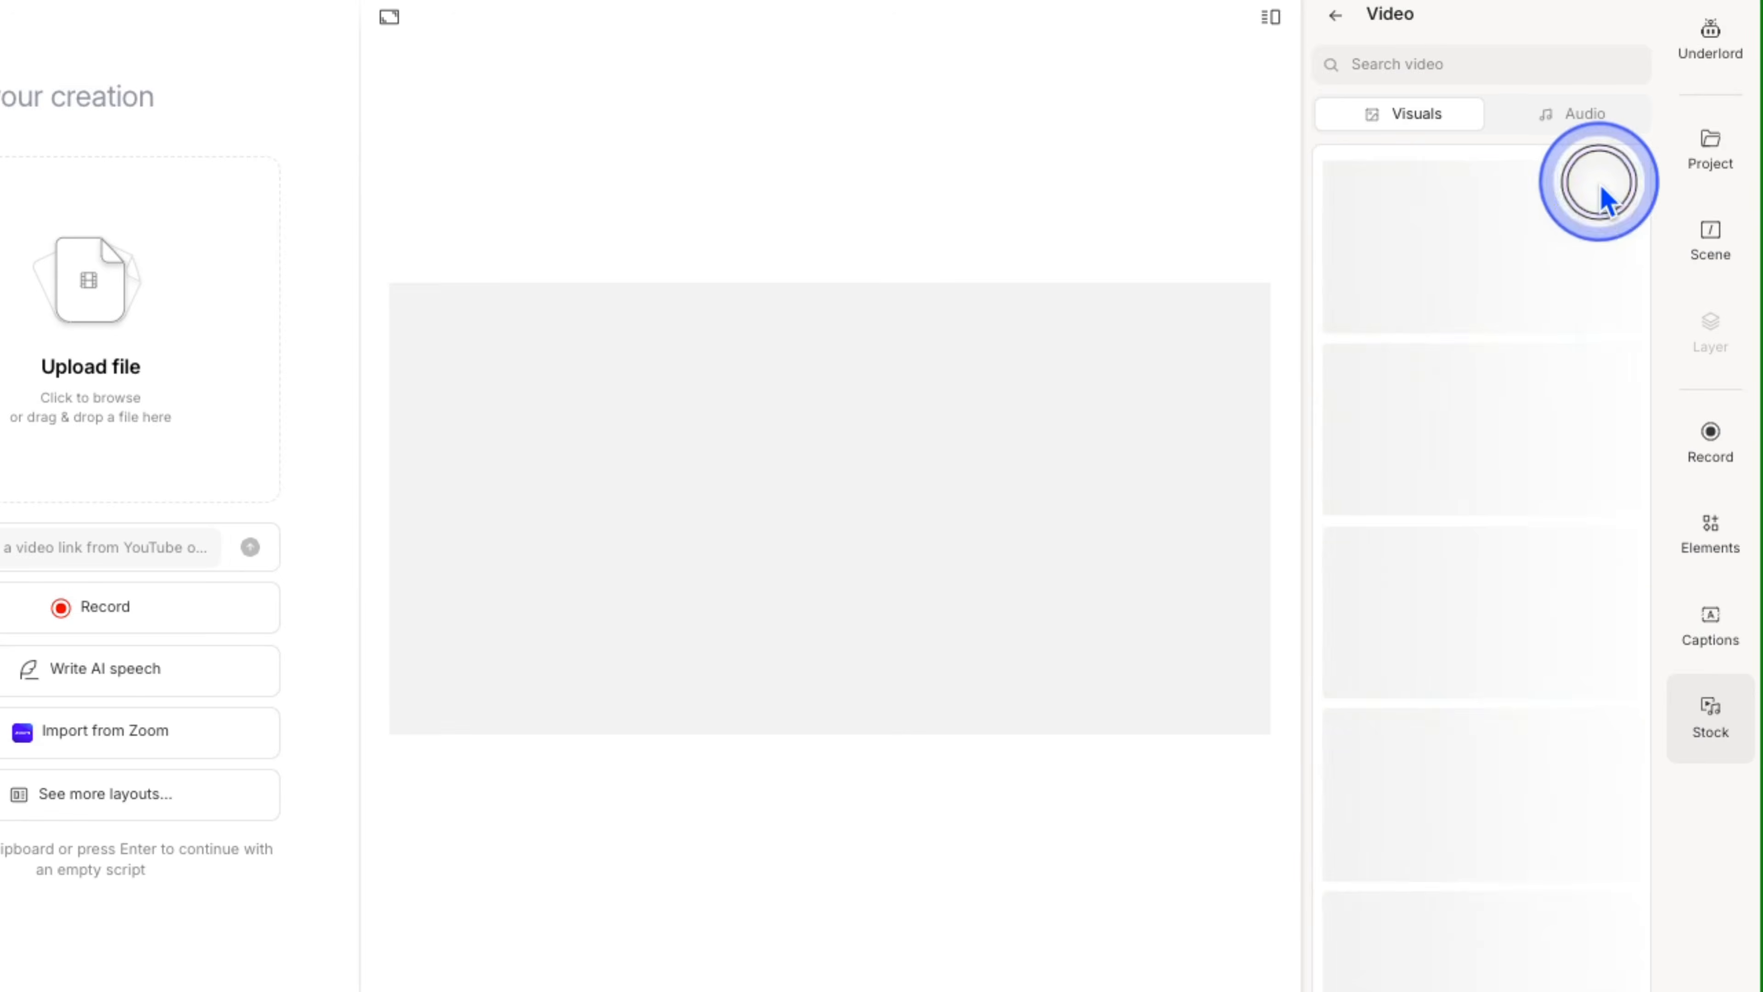
click(1449, 558)
scroll(1542, 861, down, 2)
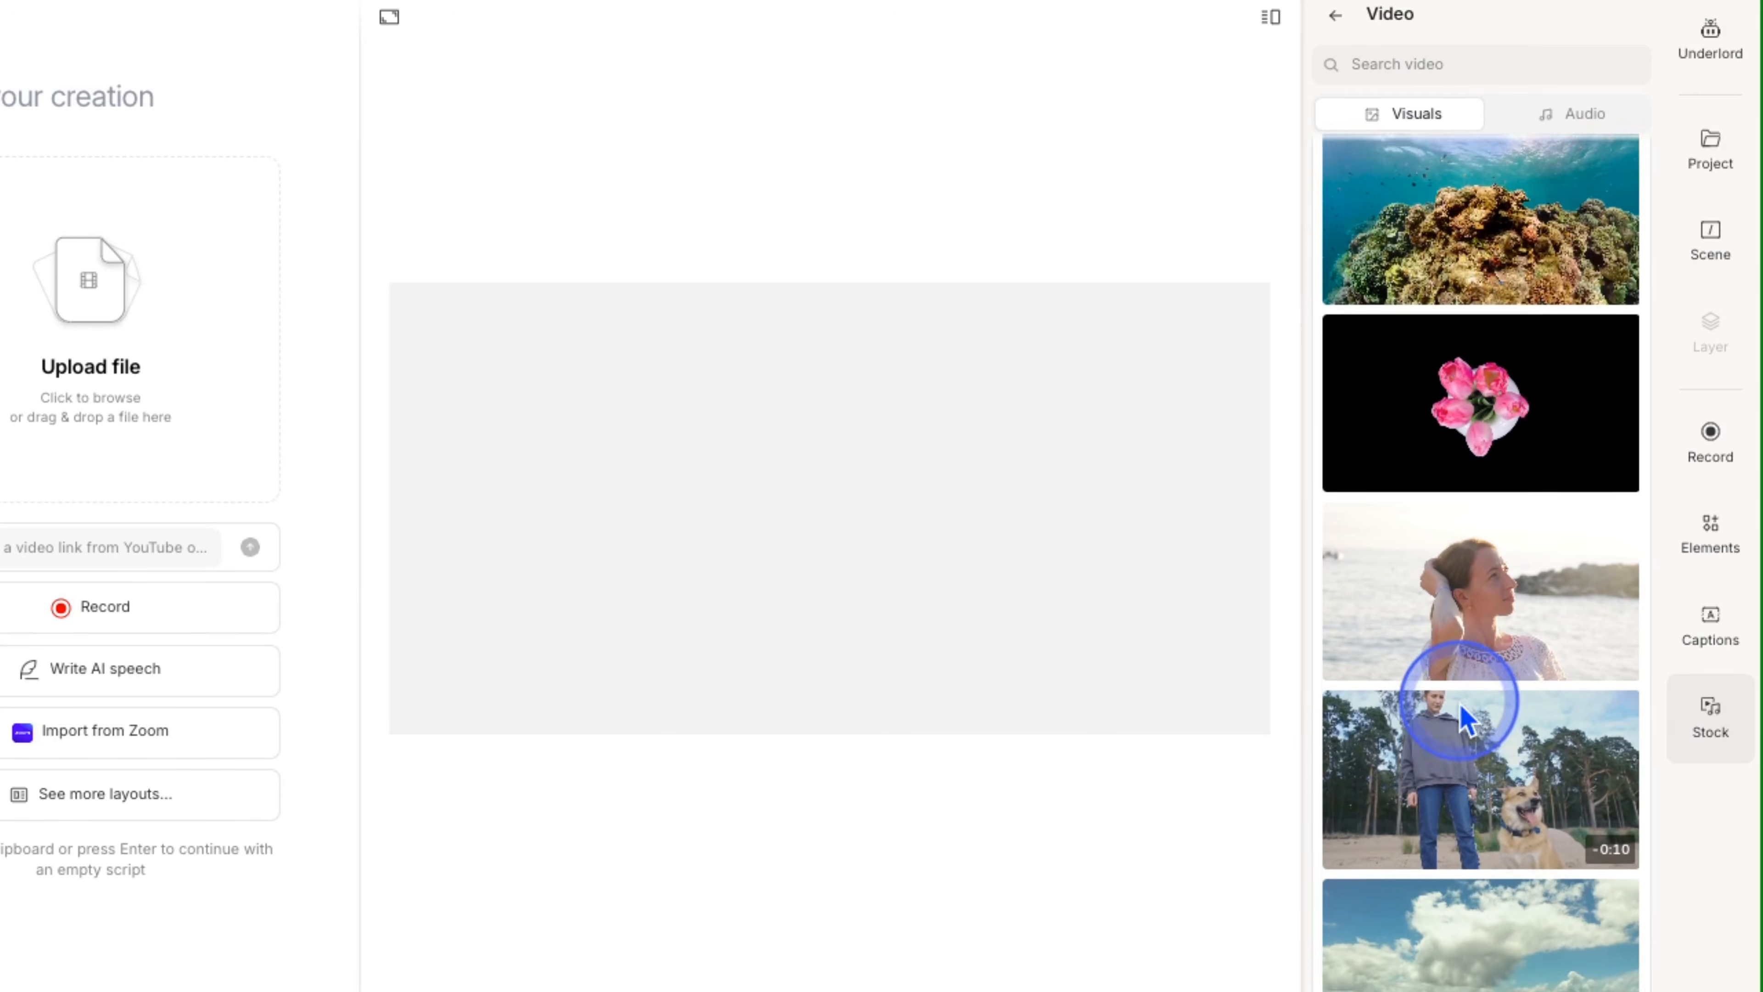
scroll(1534, 910, down, 6)
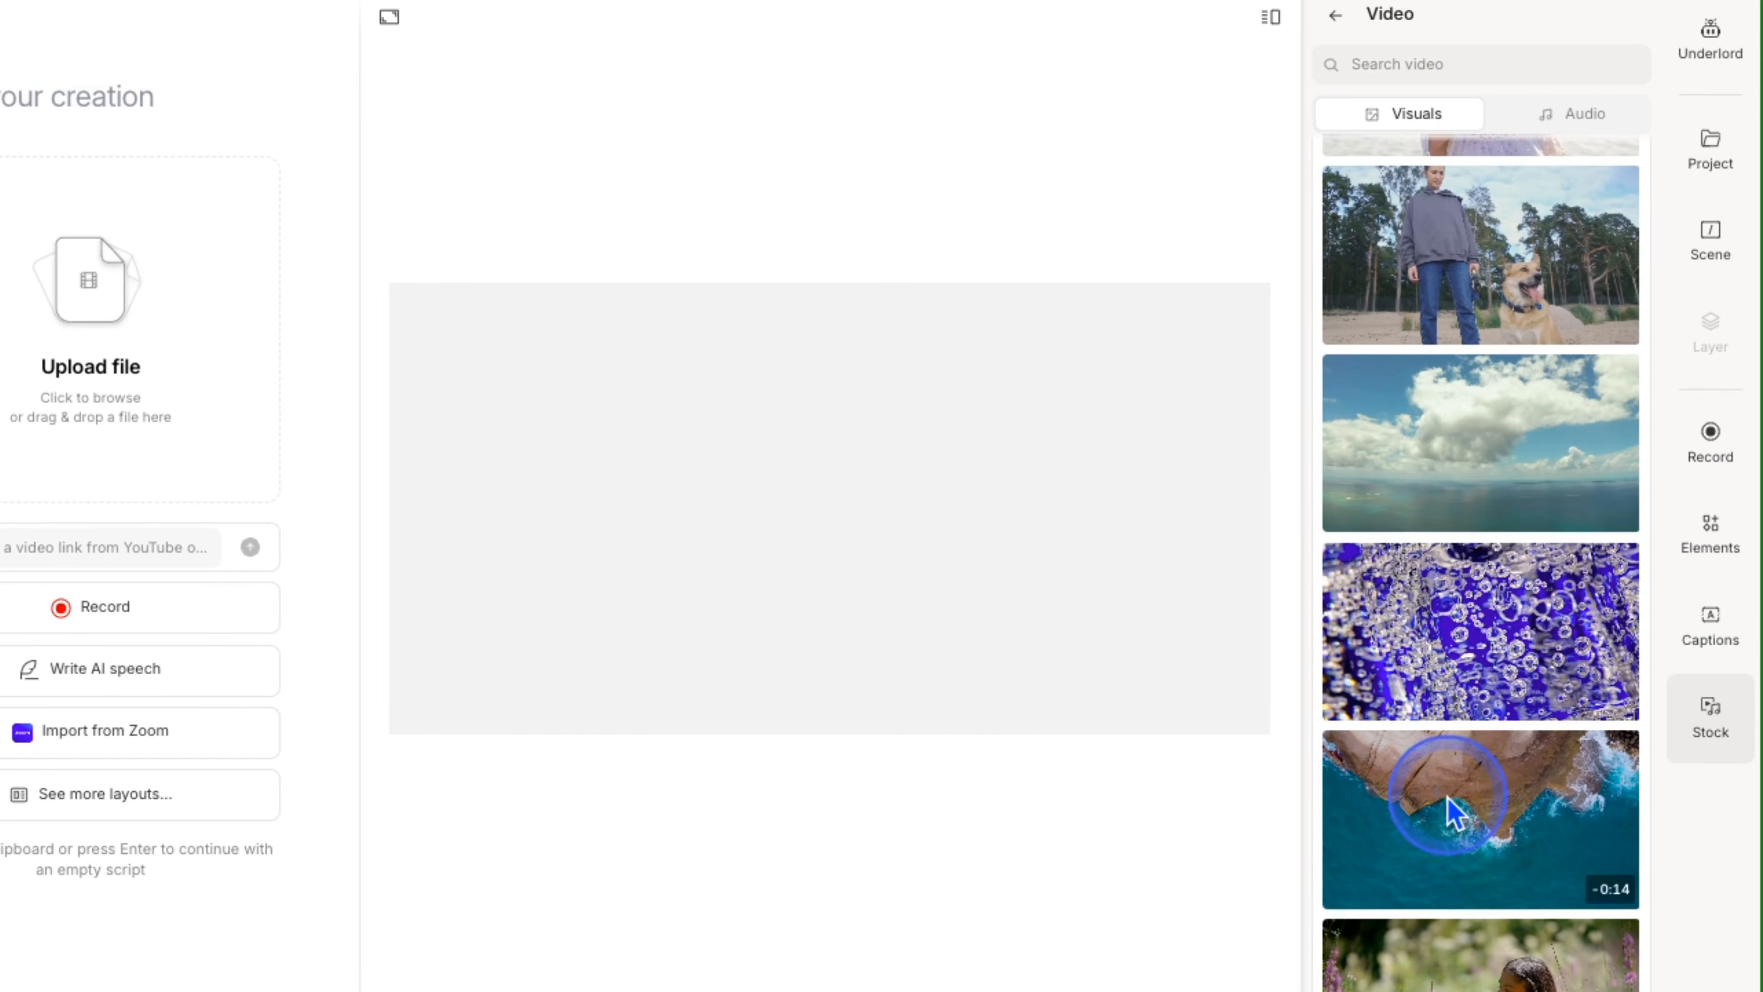
- Search the stock videos for "ocean" and add the clip of the sandy beach with dunes and palm trees to the scene
scroll(1454, 813, up, 8)
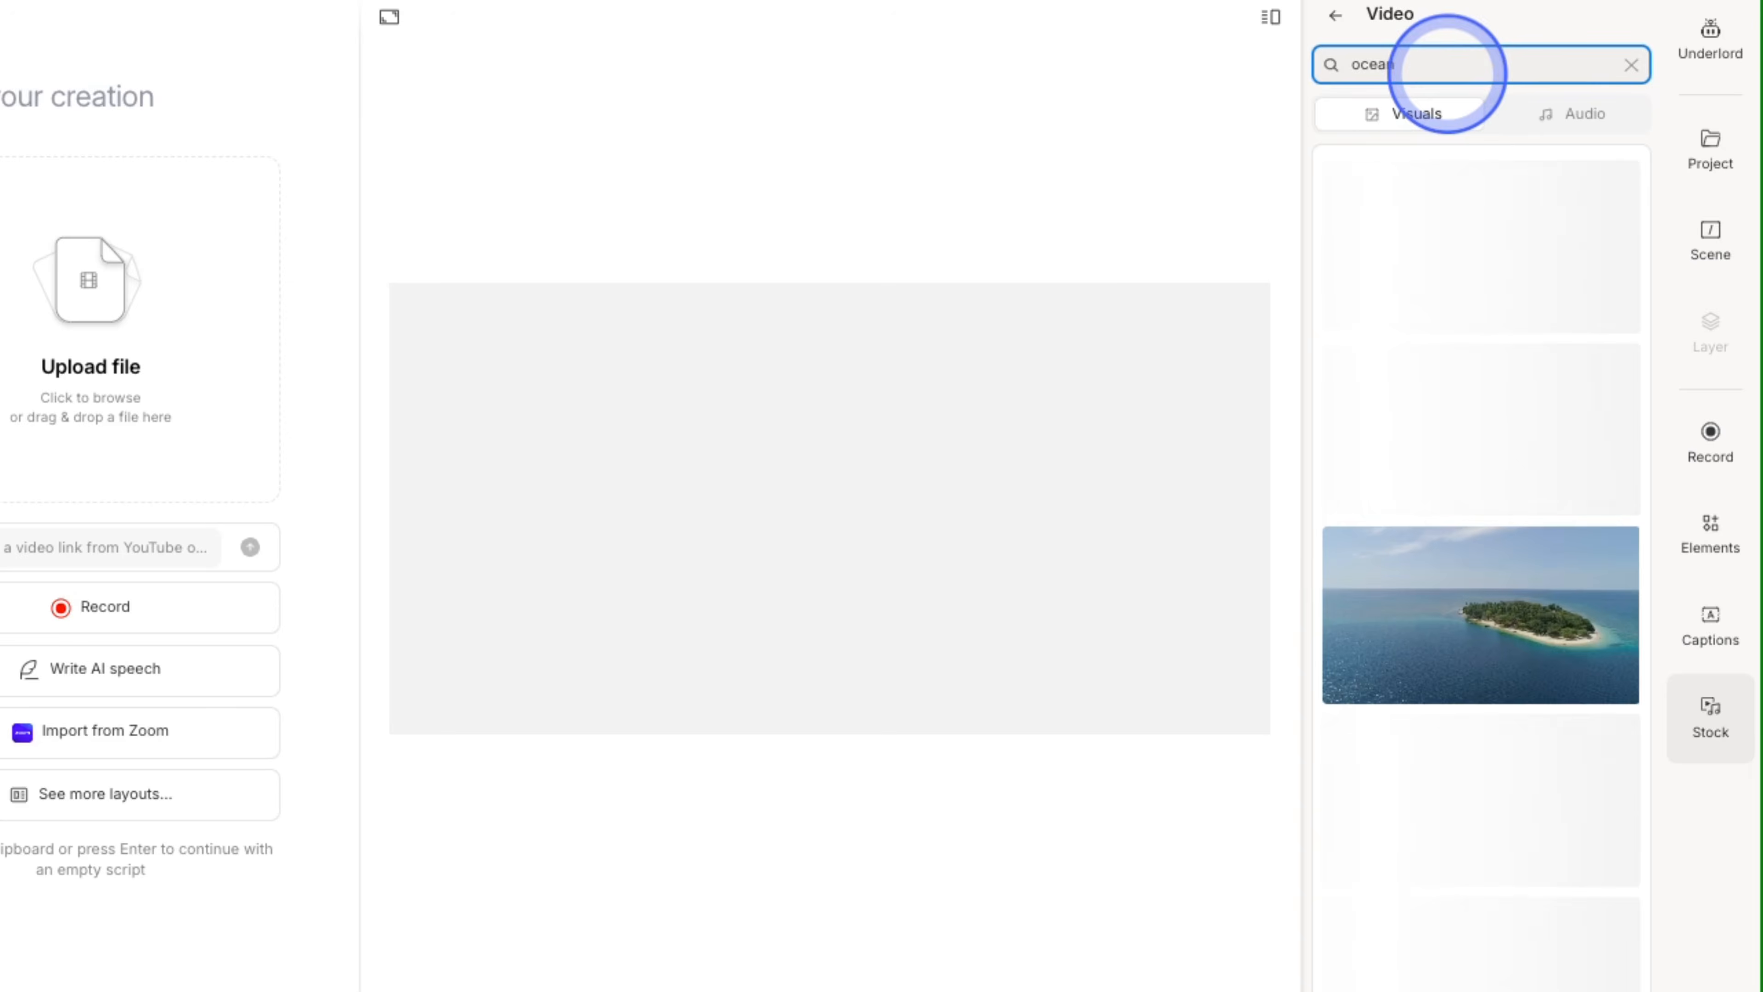
scroll(1492, 871, down, 8)
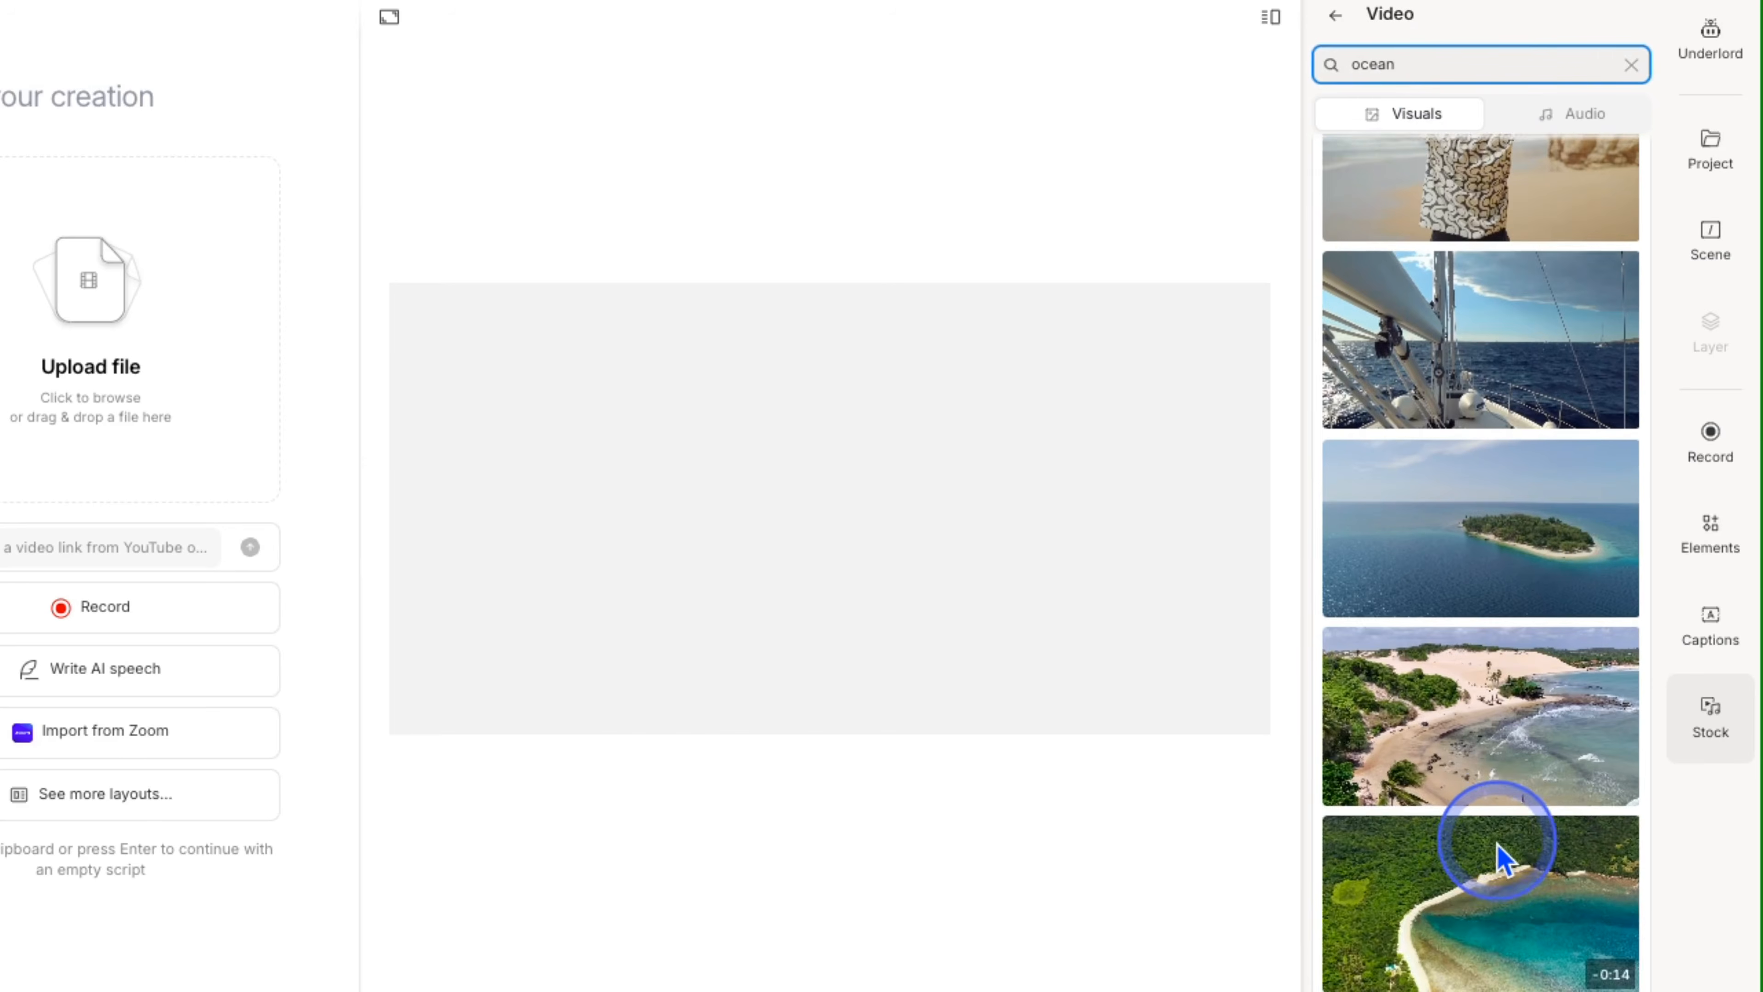
scroll(1475, 973, down, 2)
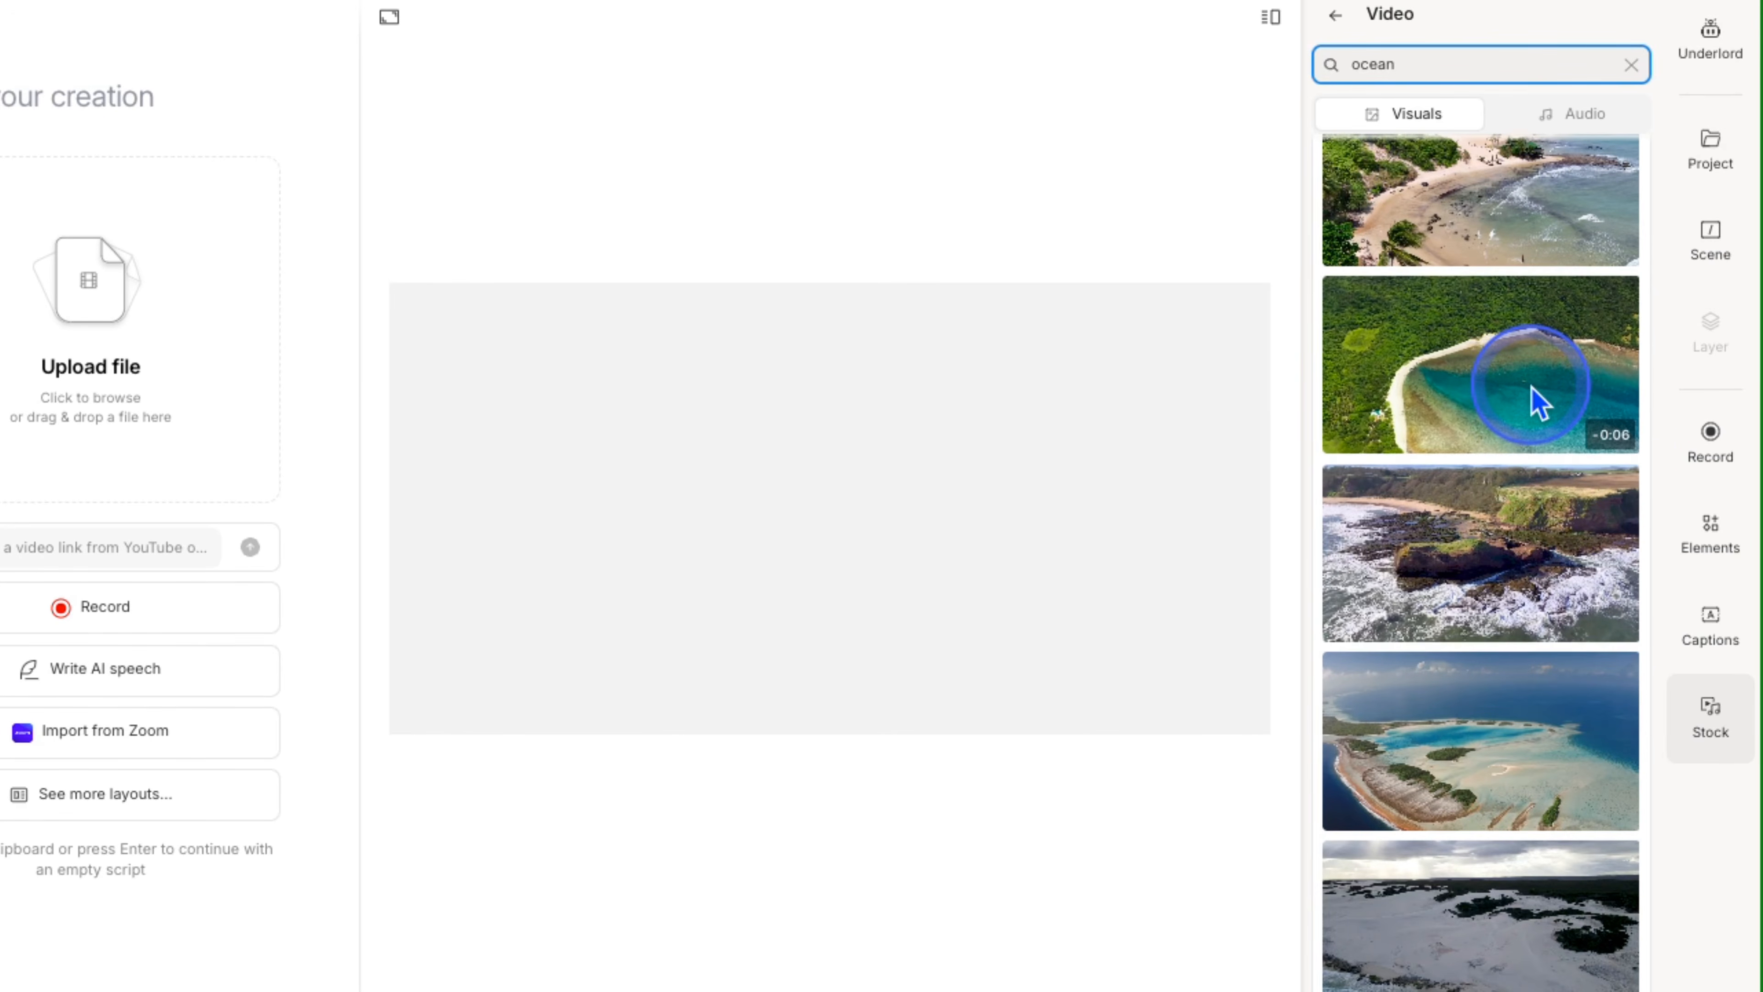
scroll(1538, 403, up, 3)
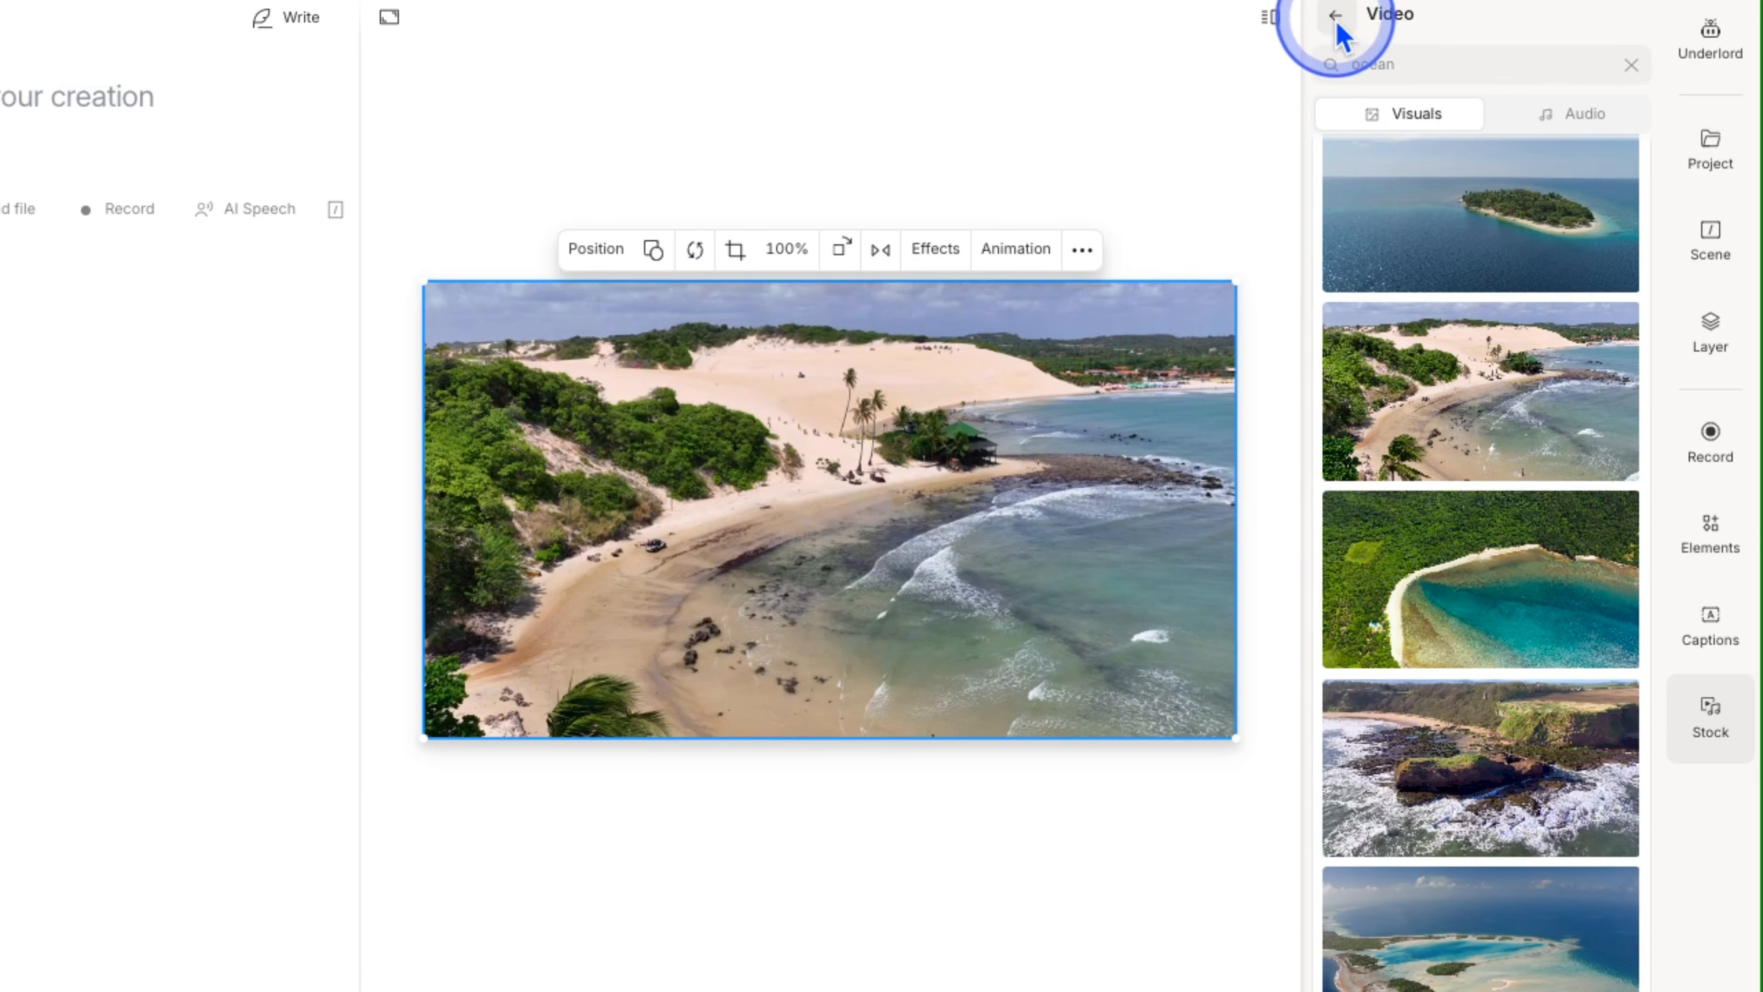
click(1337, 15)
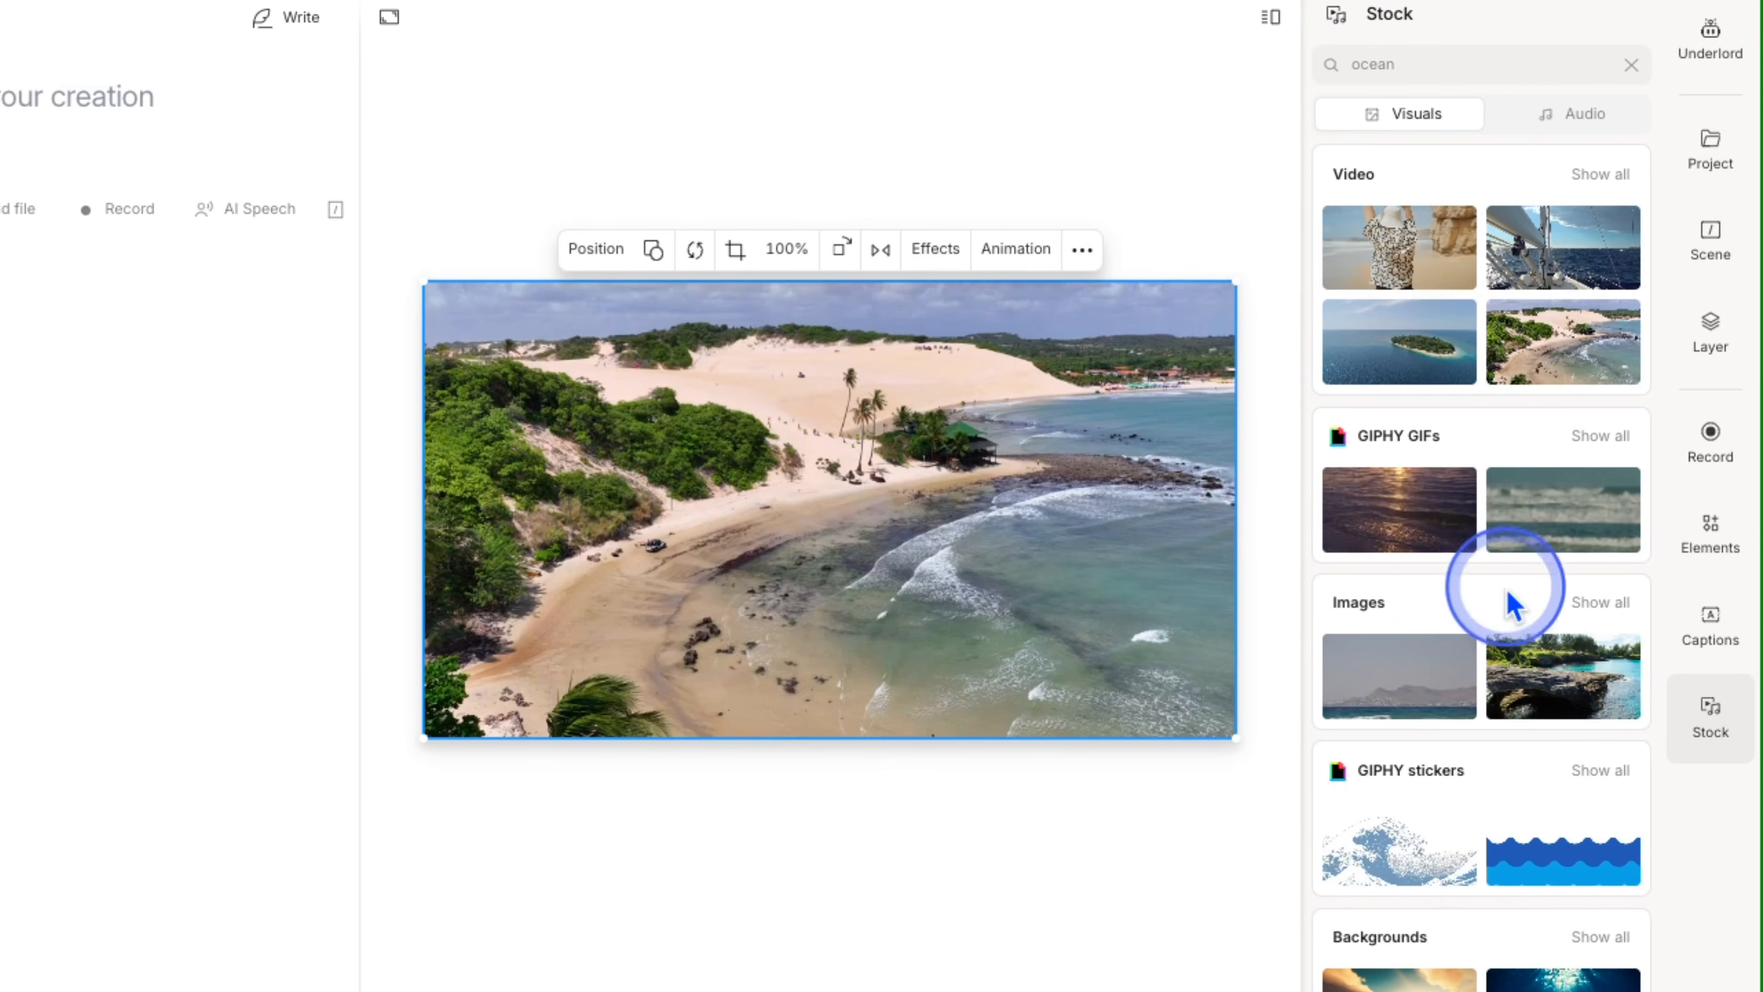
- Browse the full set of GIPHY GIFs for "ocean" and return to the stock media overview
click(1597, 438)
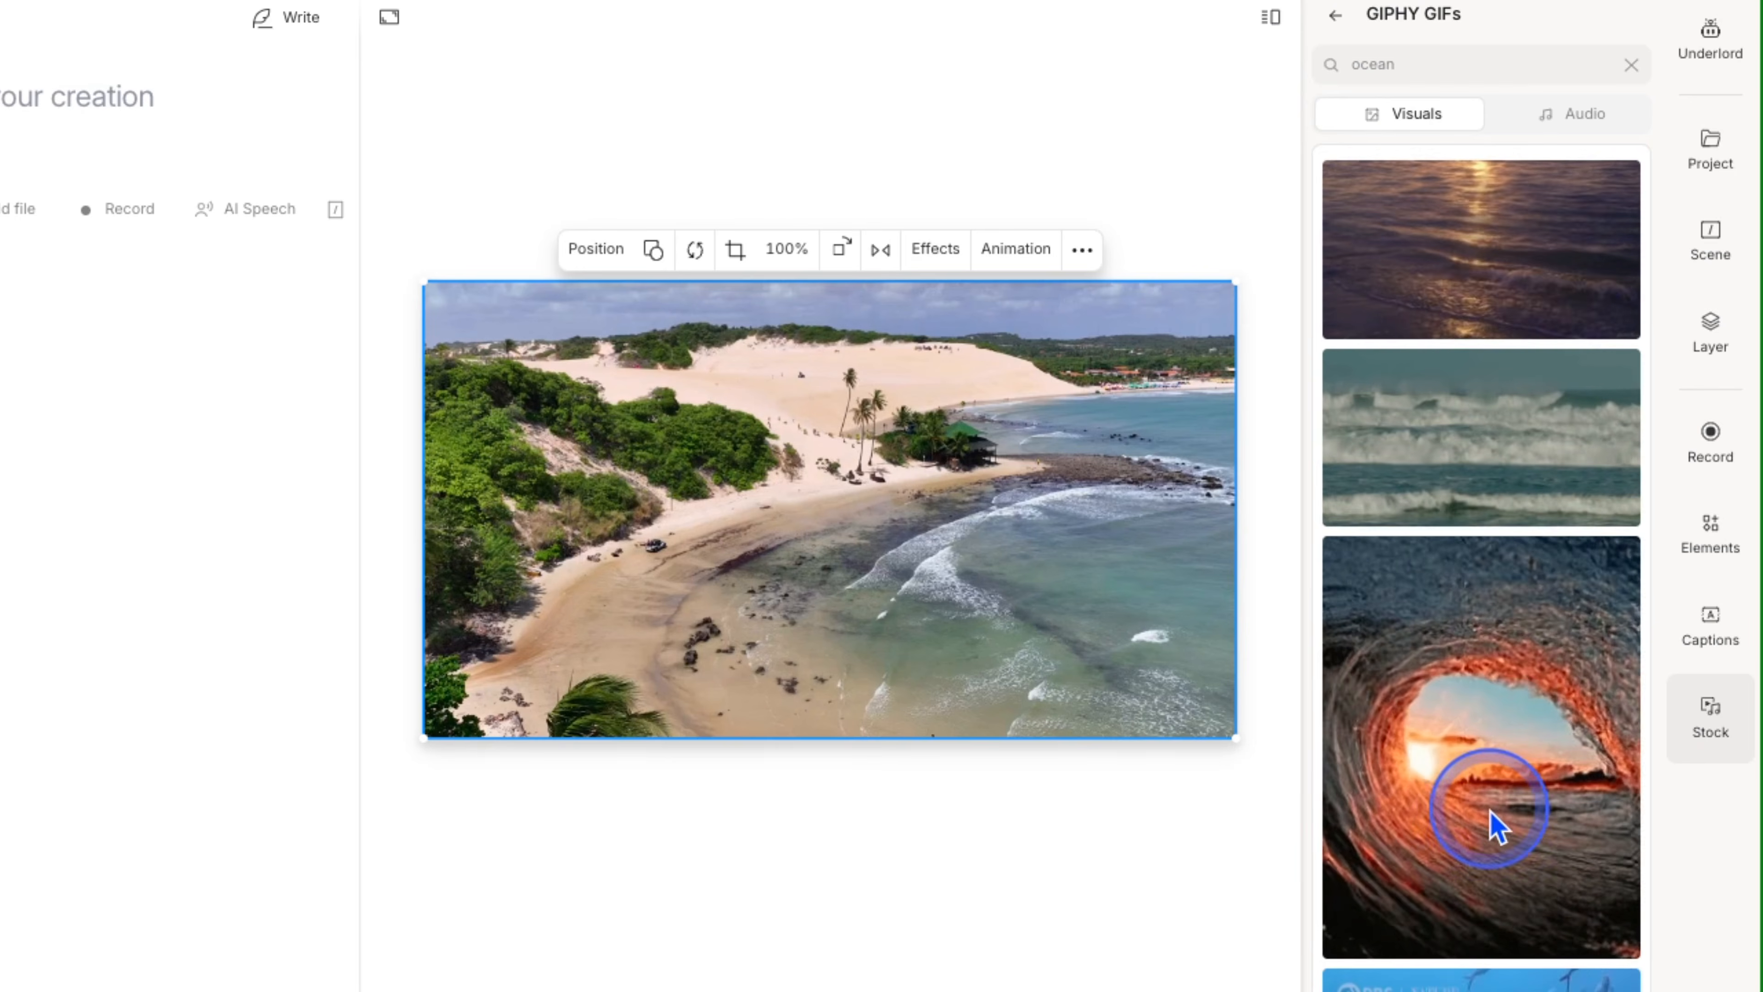
scroll(1493, 828, down, 8)
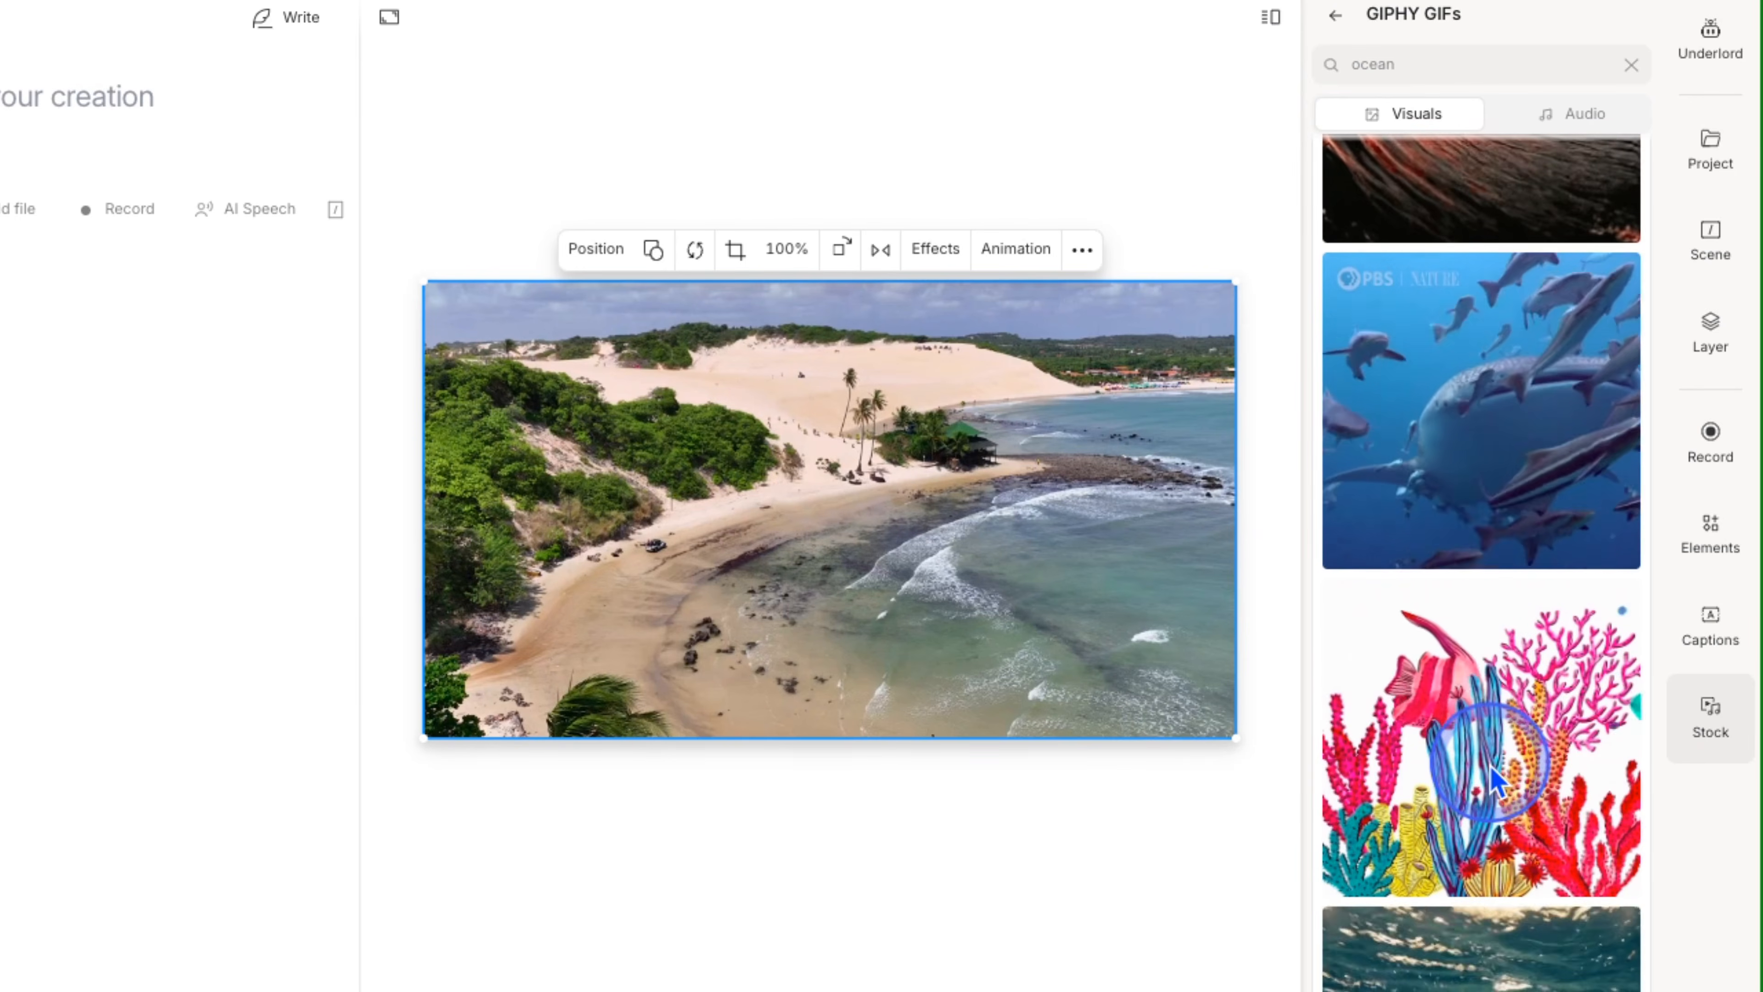
scroll(1475, 652, up, 8)
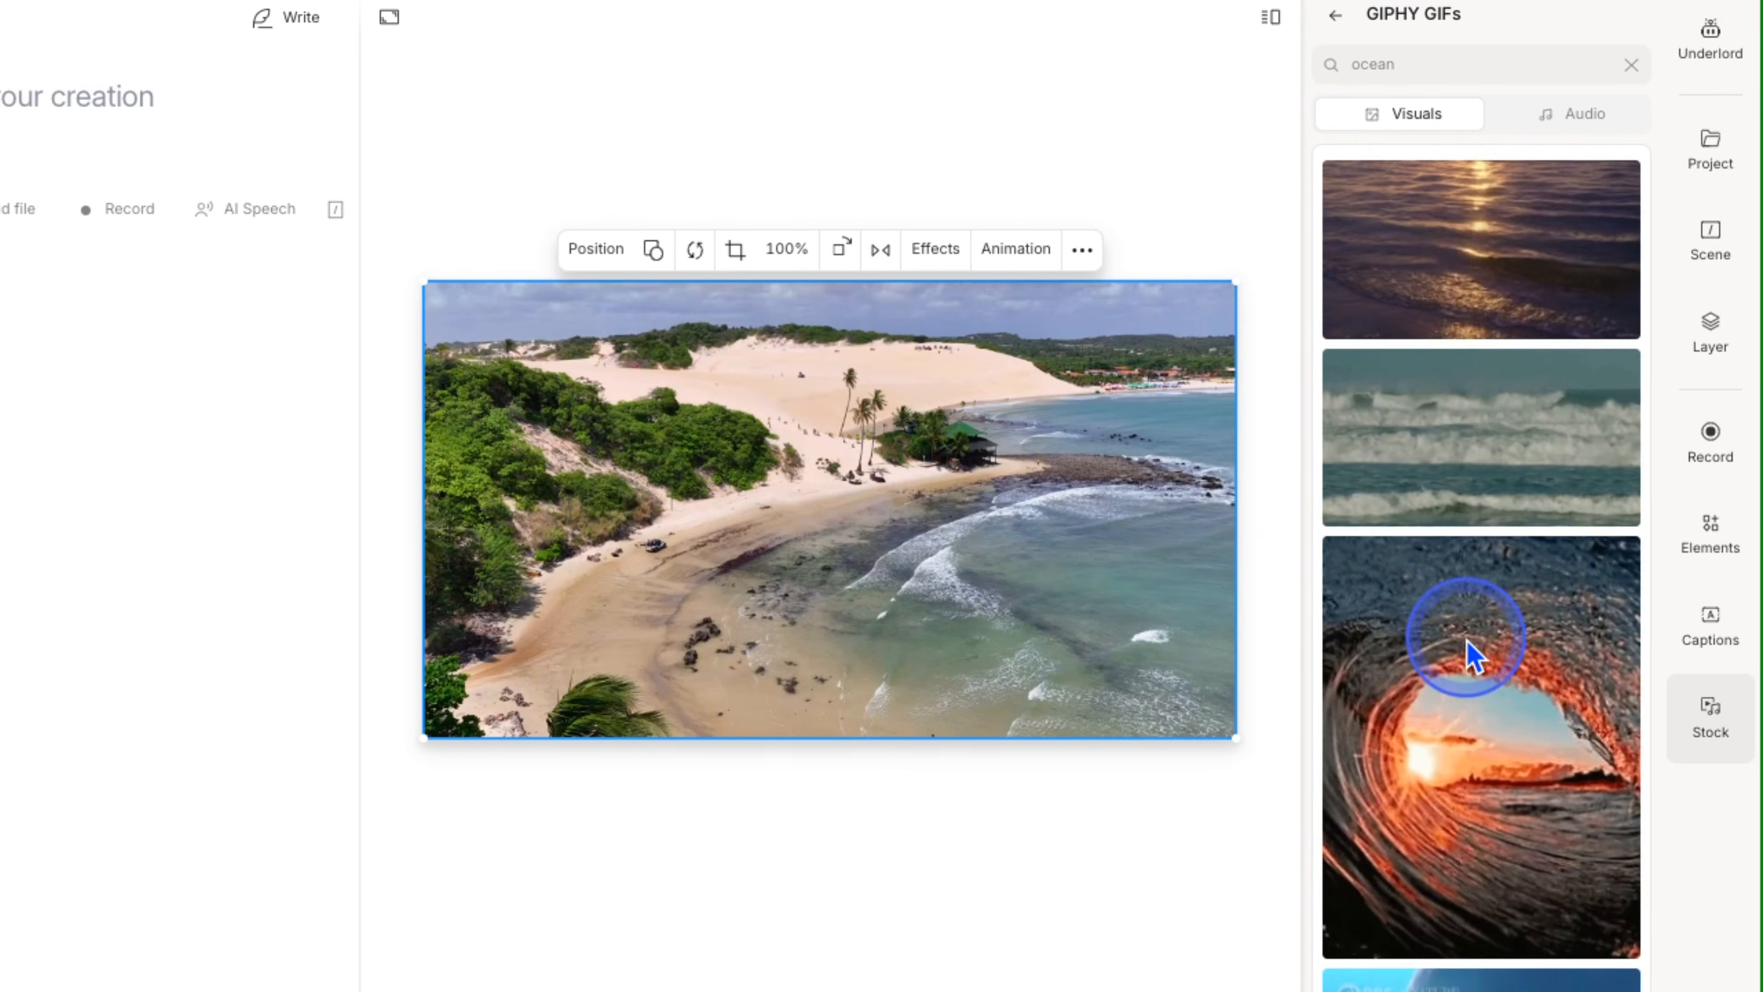
scroll(1468, 740, down, 10)
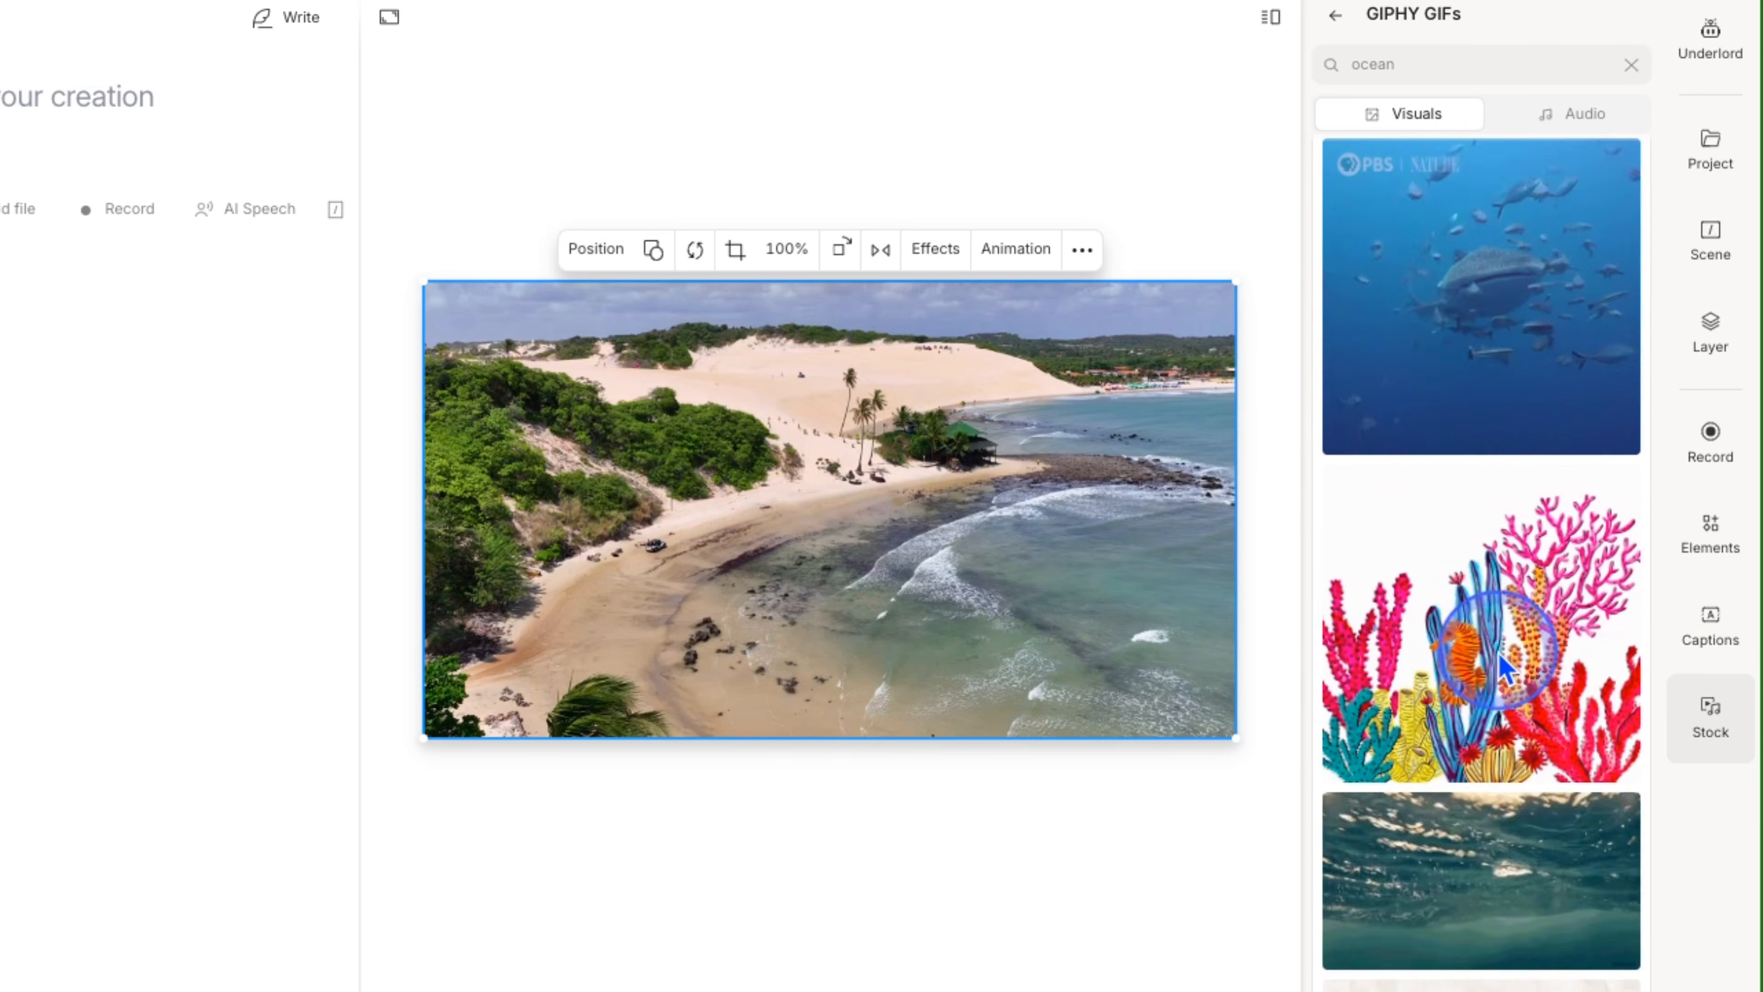
scroll(1500, 660, down, 8)
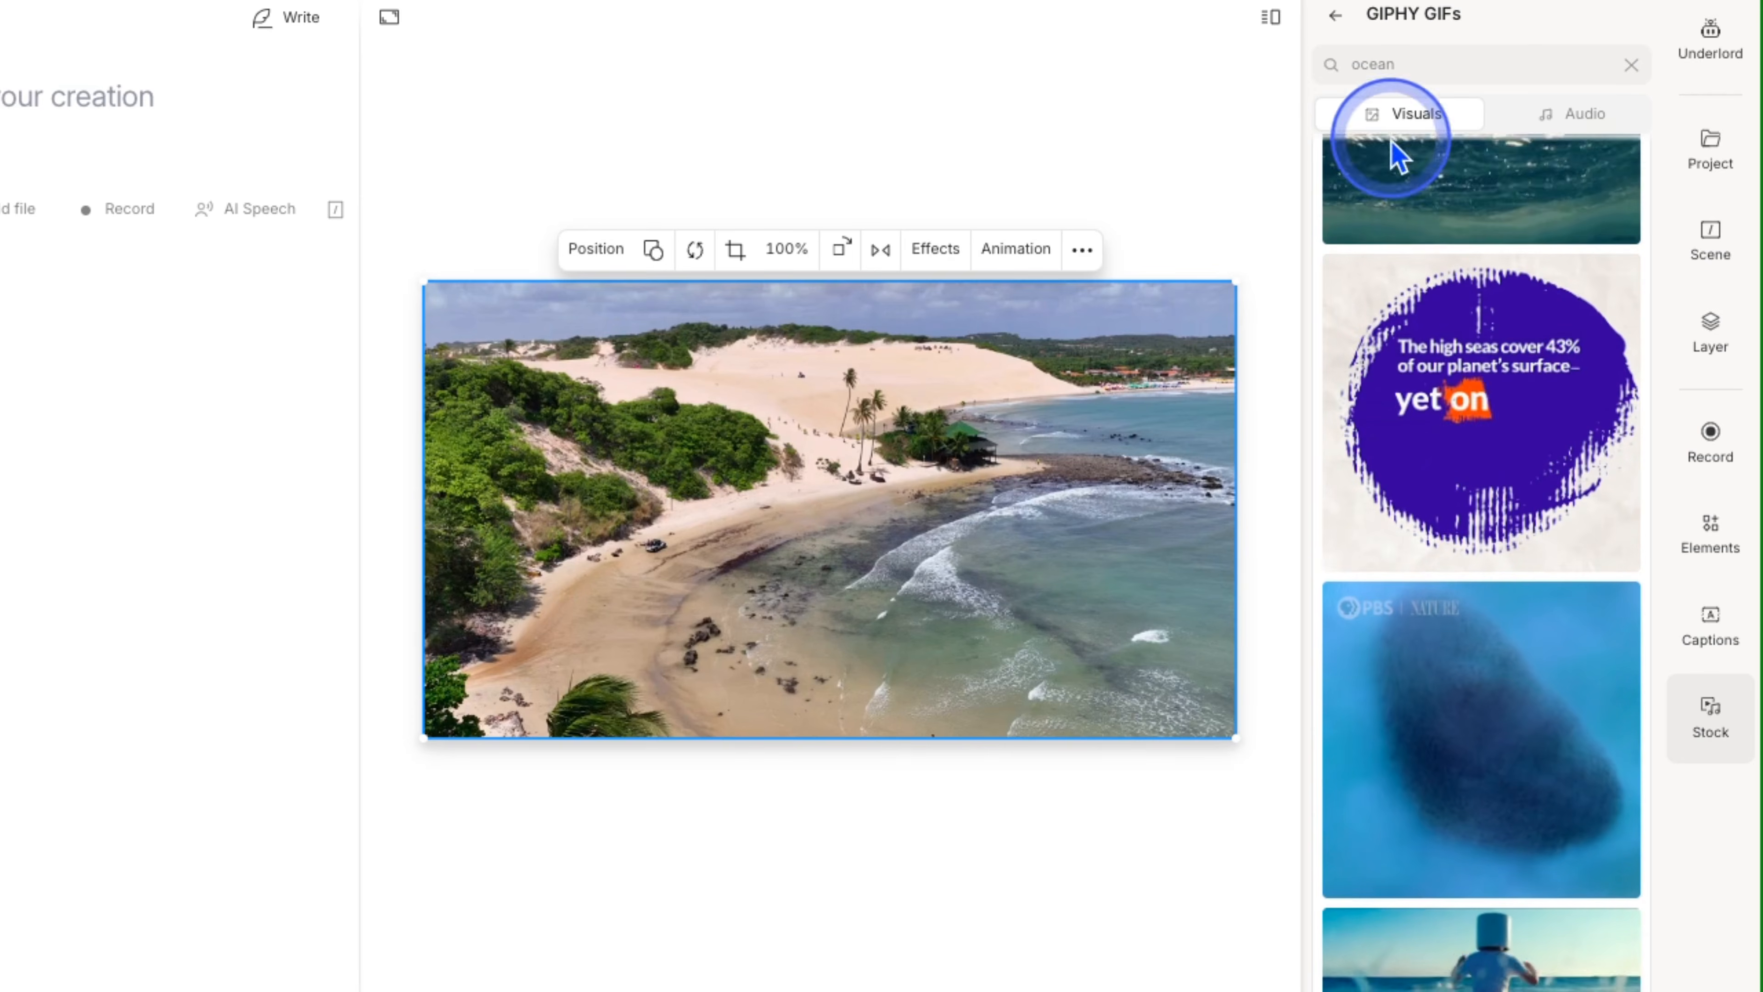
click(1432, 65)
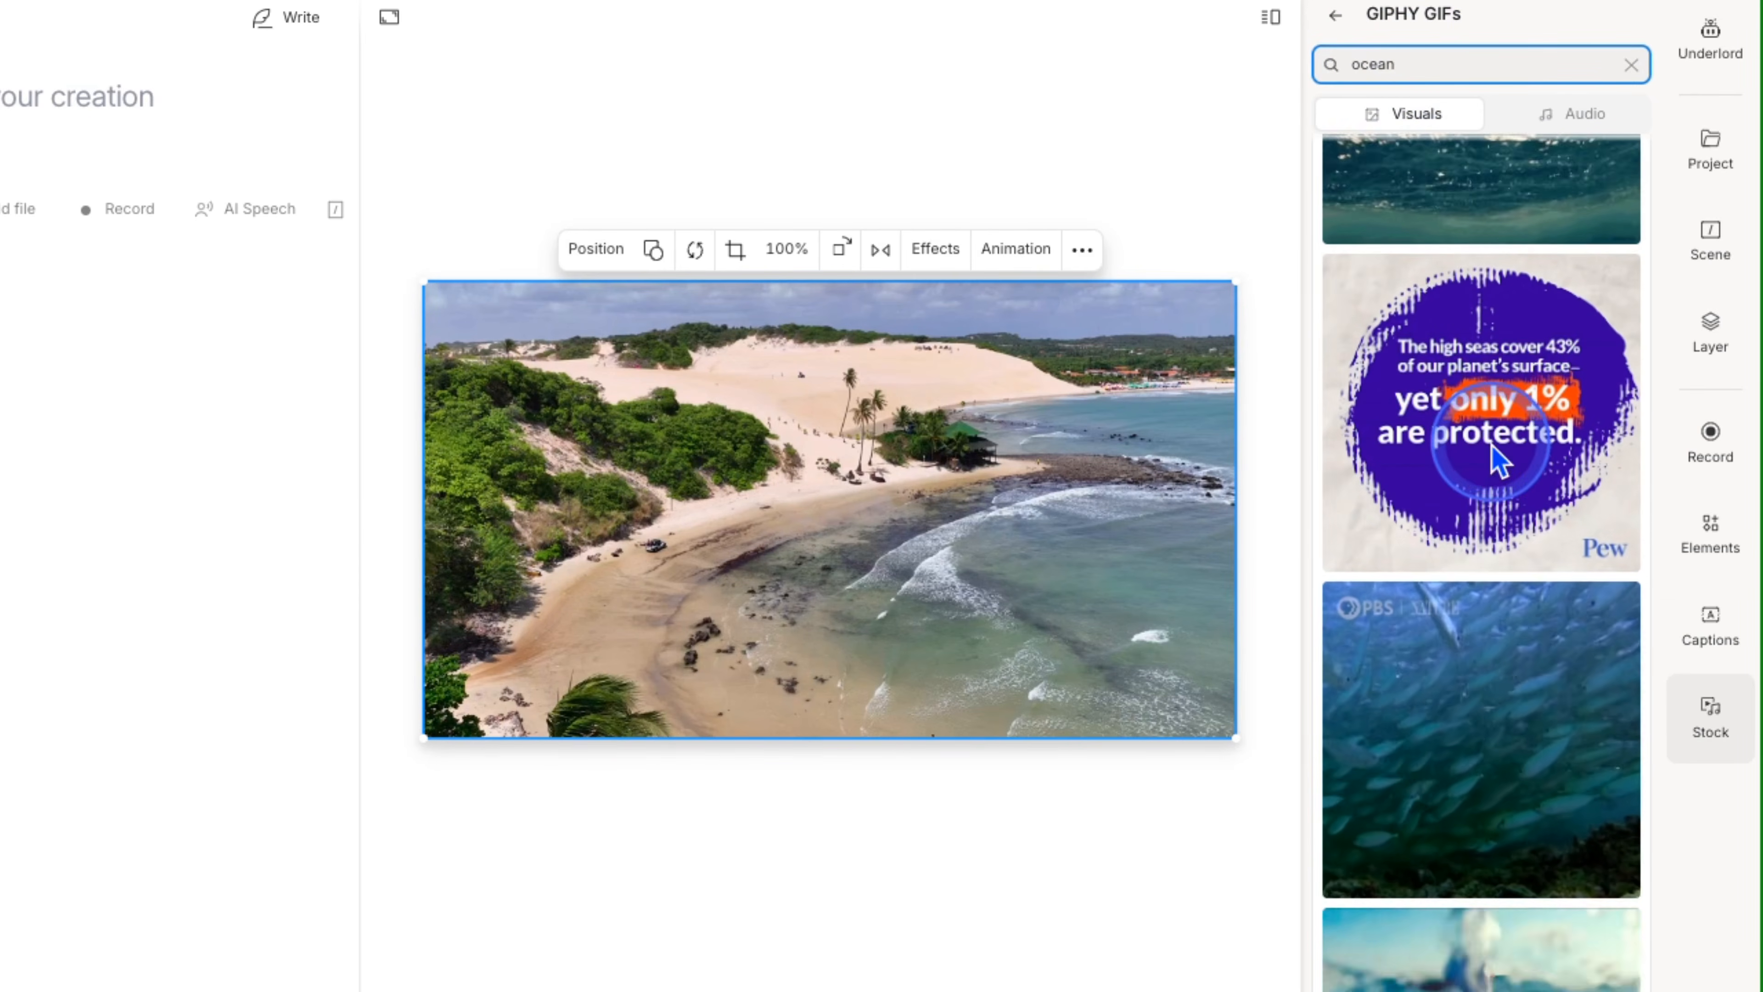
click(1339, 20)
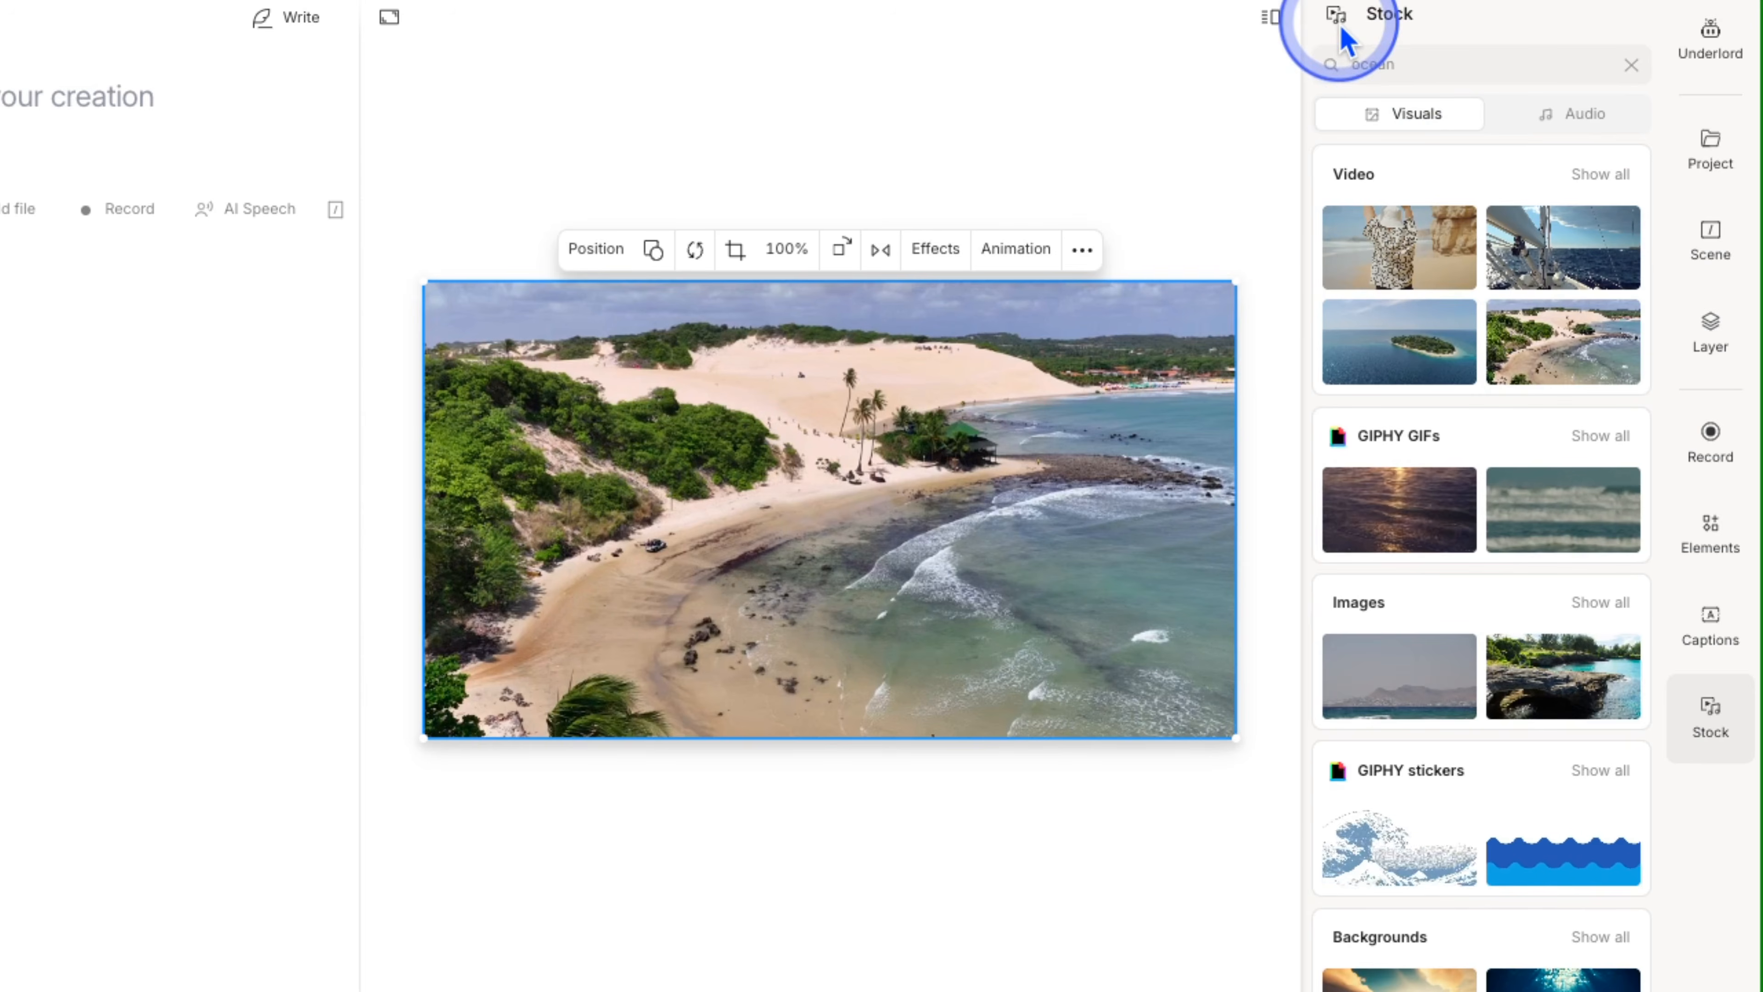
- Look at all stock images for "ocean" and browse the matching GIPHY stickers
click(1596, 602)
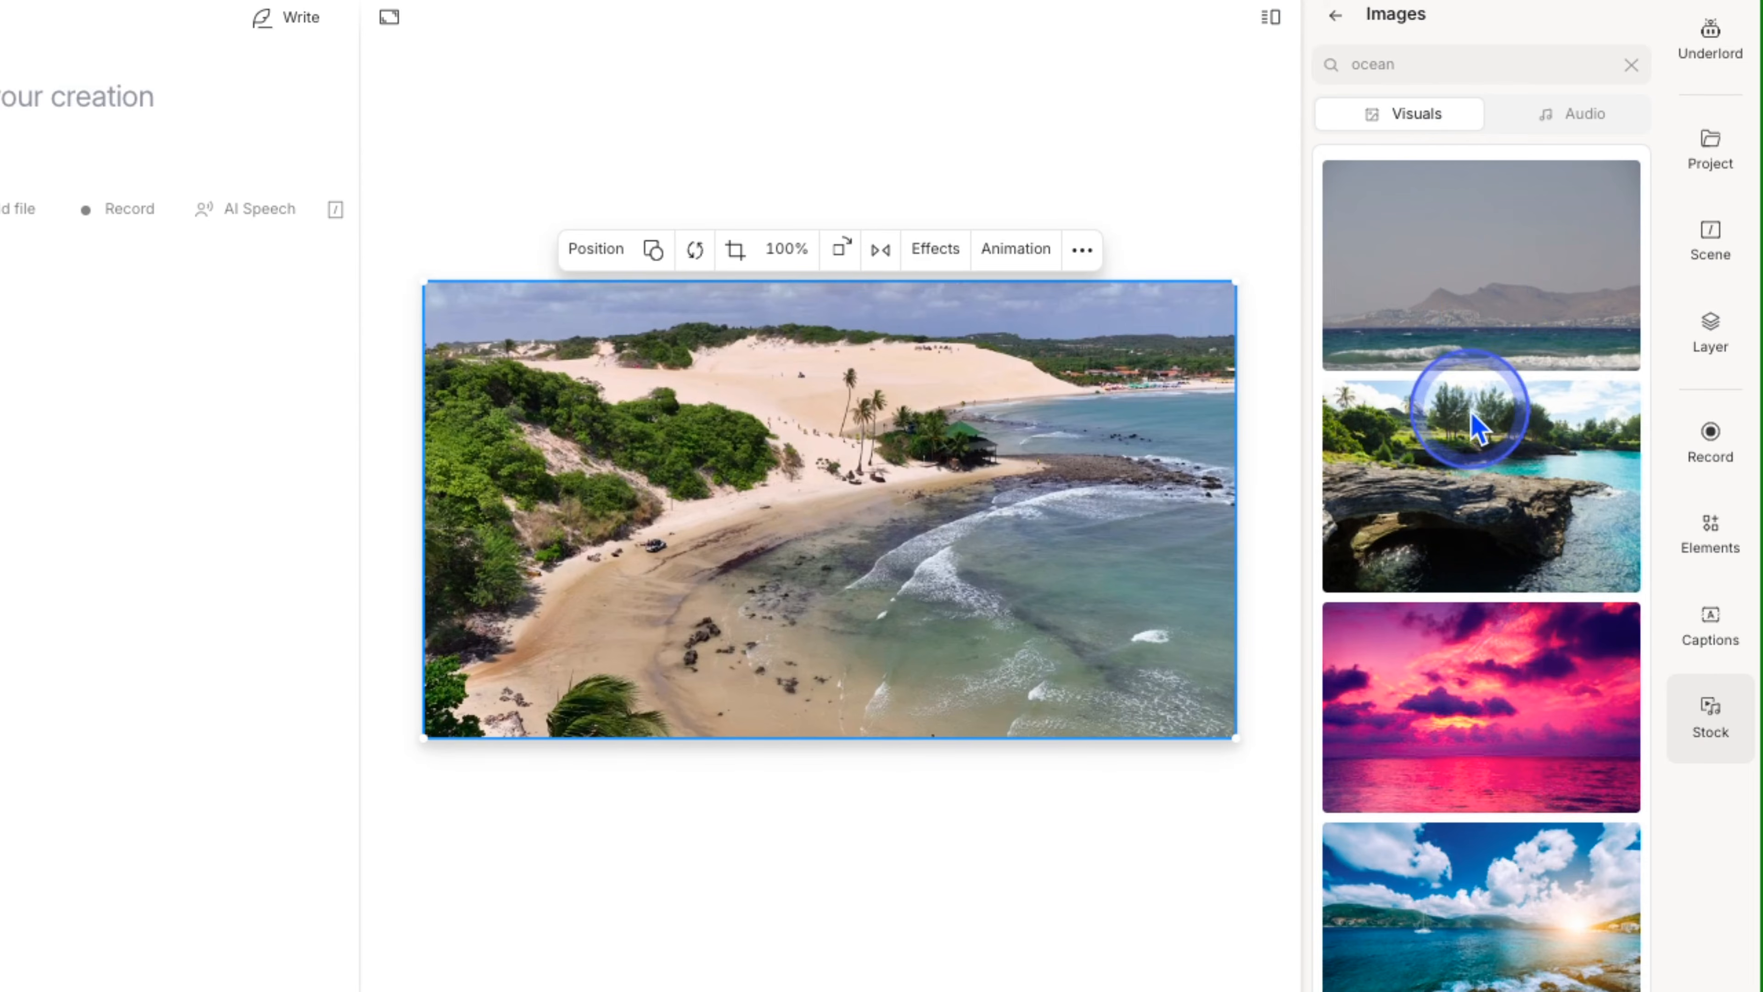
click(1335, 16)
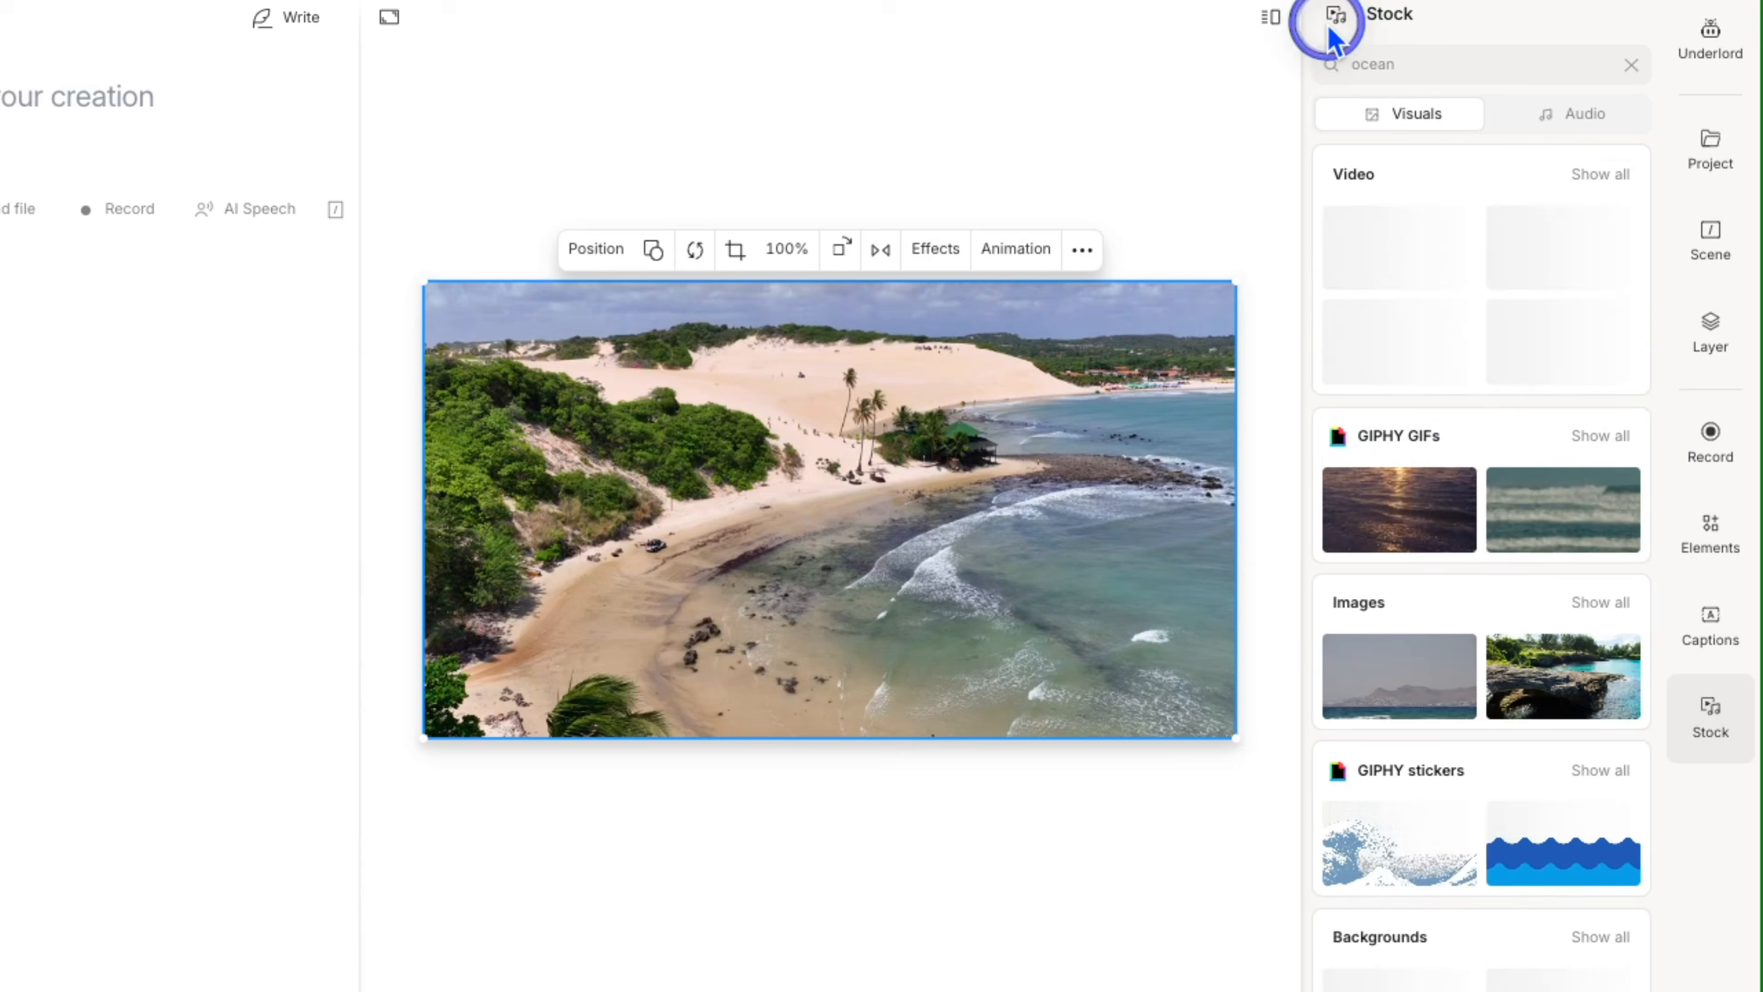
click(1590, 770)
scroll(1541, 903, down, 8)
scroll(1537, 910, down, 7)
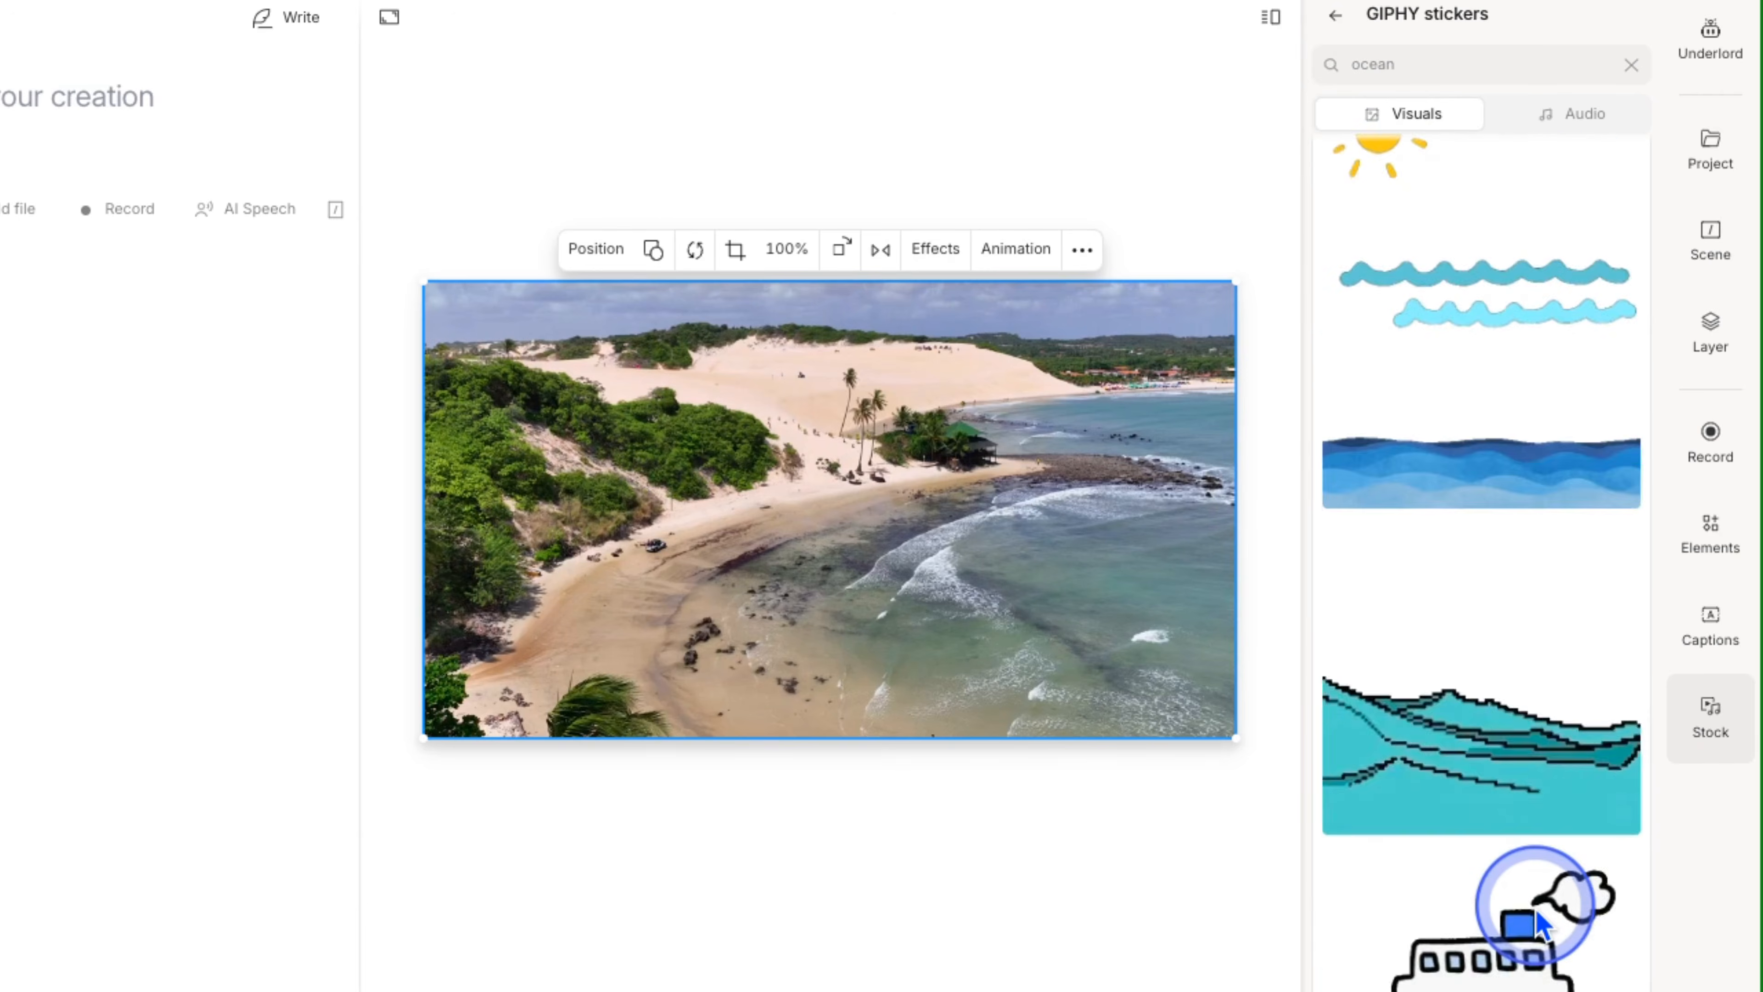
scroll(1531, 896, up, 15)
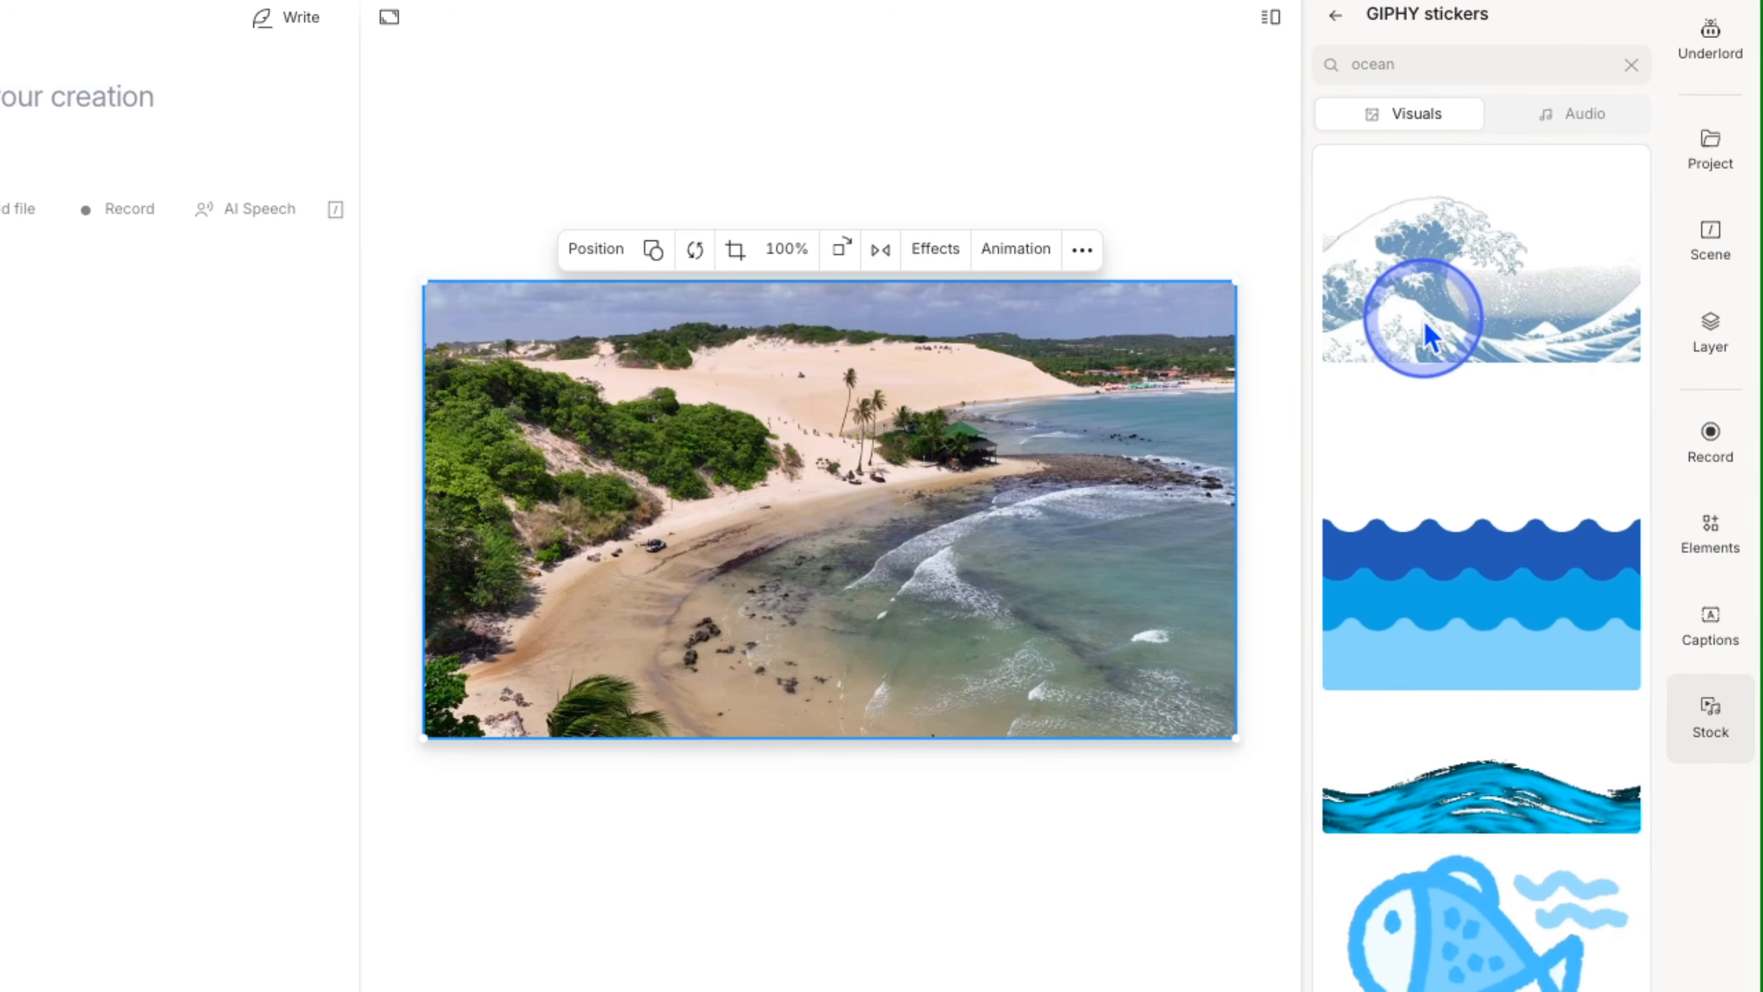
scroll(1503, 951, down, 6)
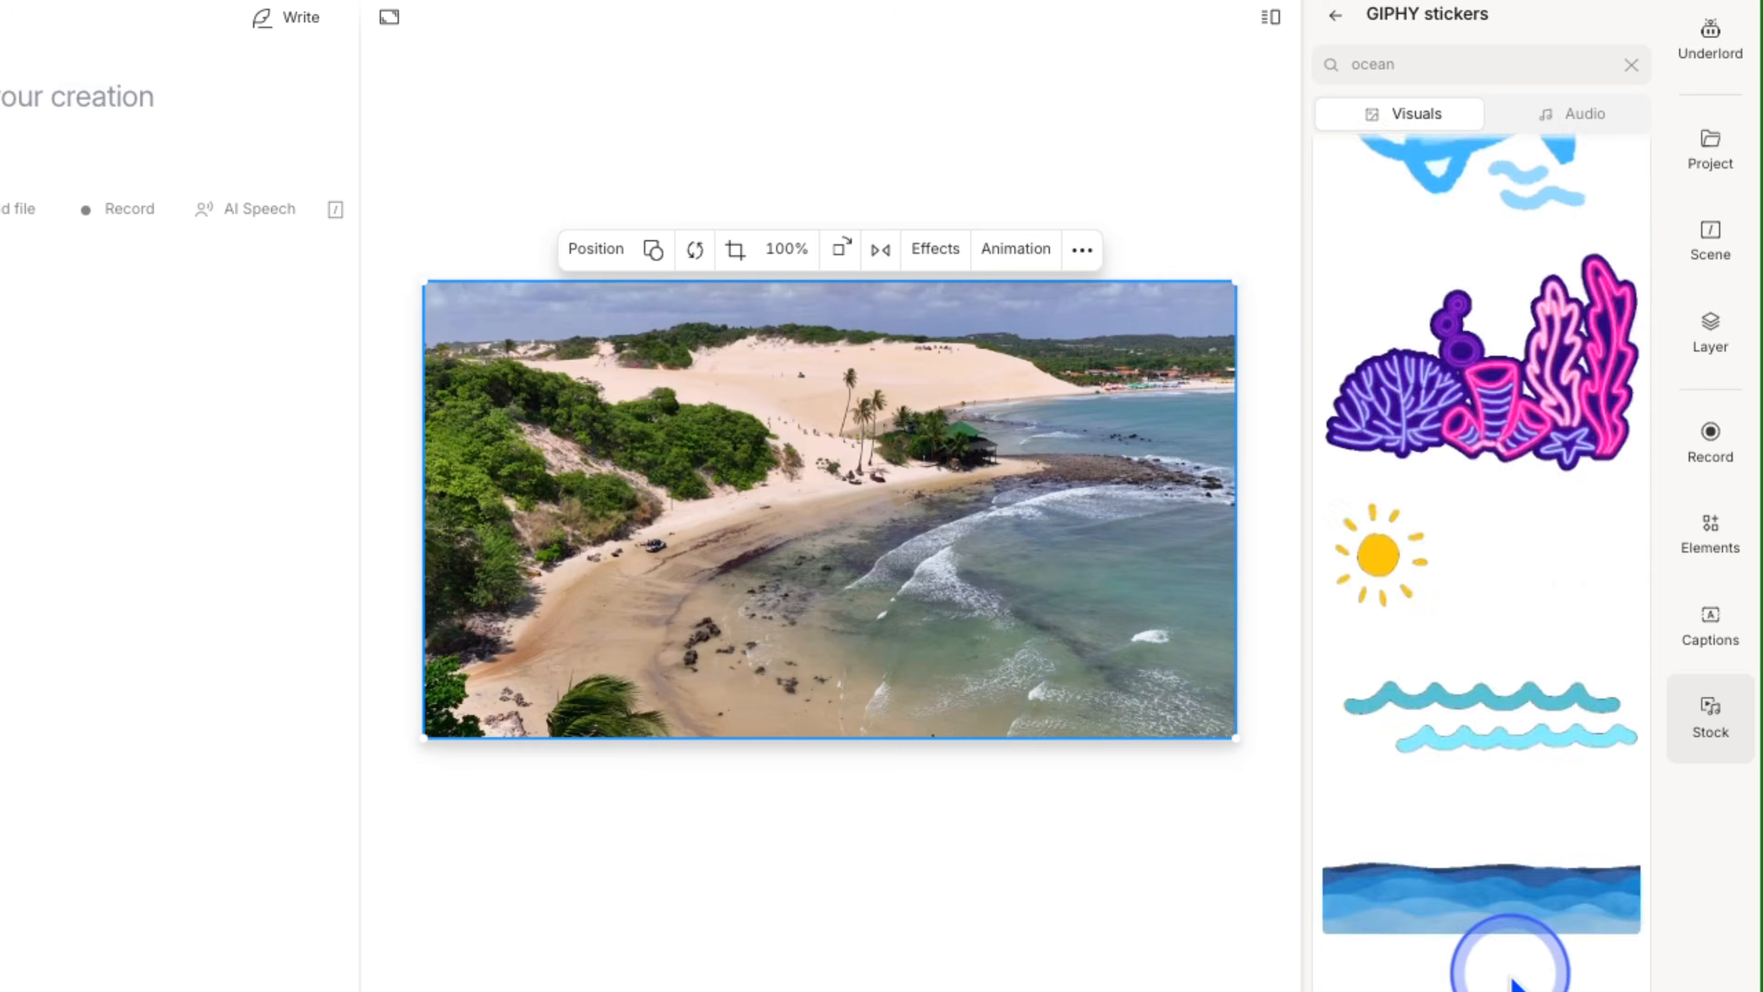
- Leave the GIPHY stickers and browse all stock backgrounds matching "ocean"
scroll(1506, 948, up, 8)
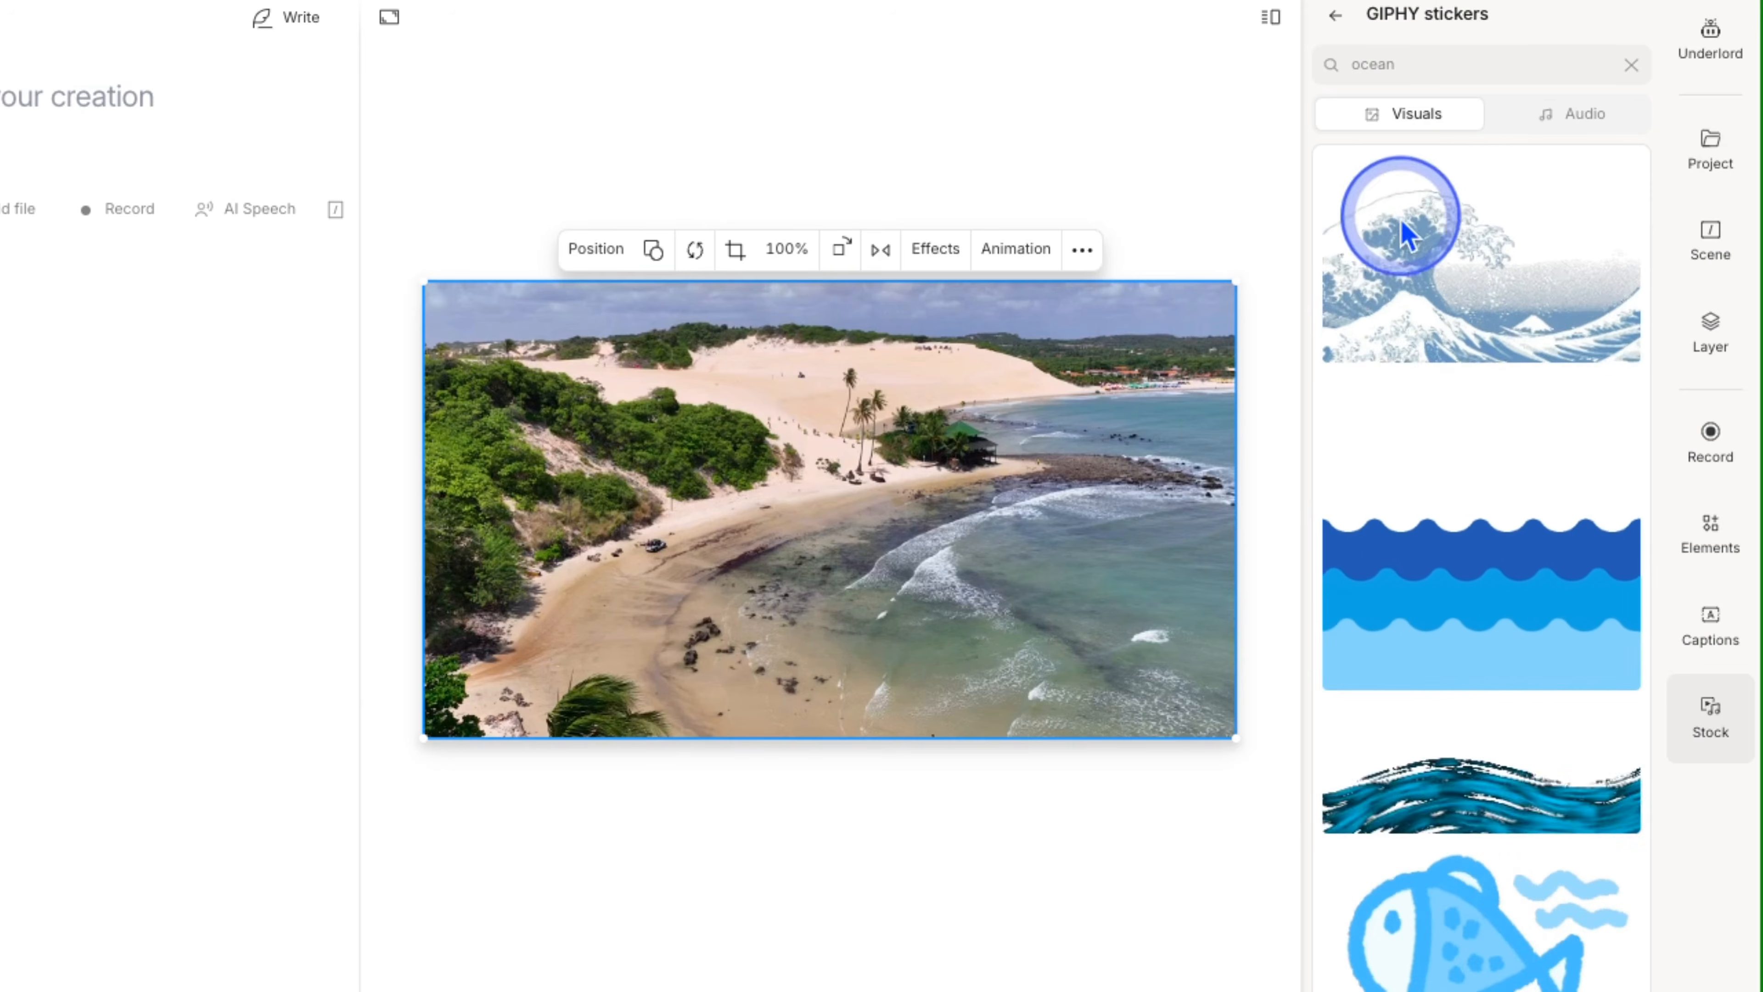
click(1334, 15)
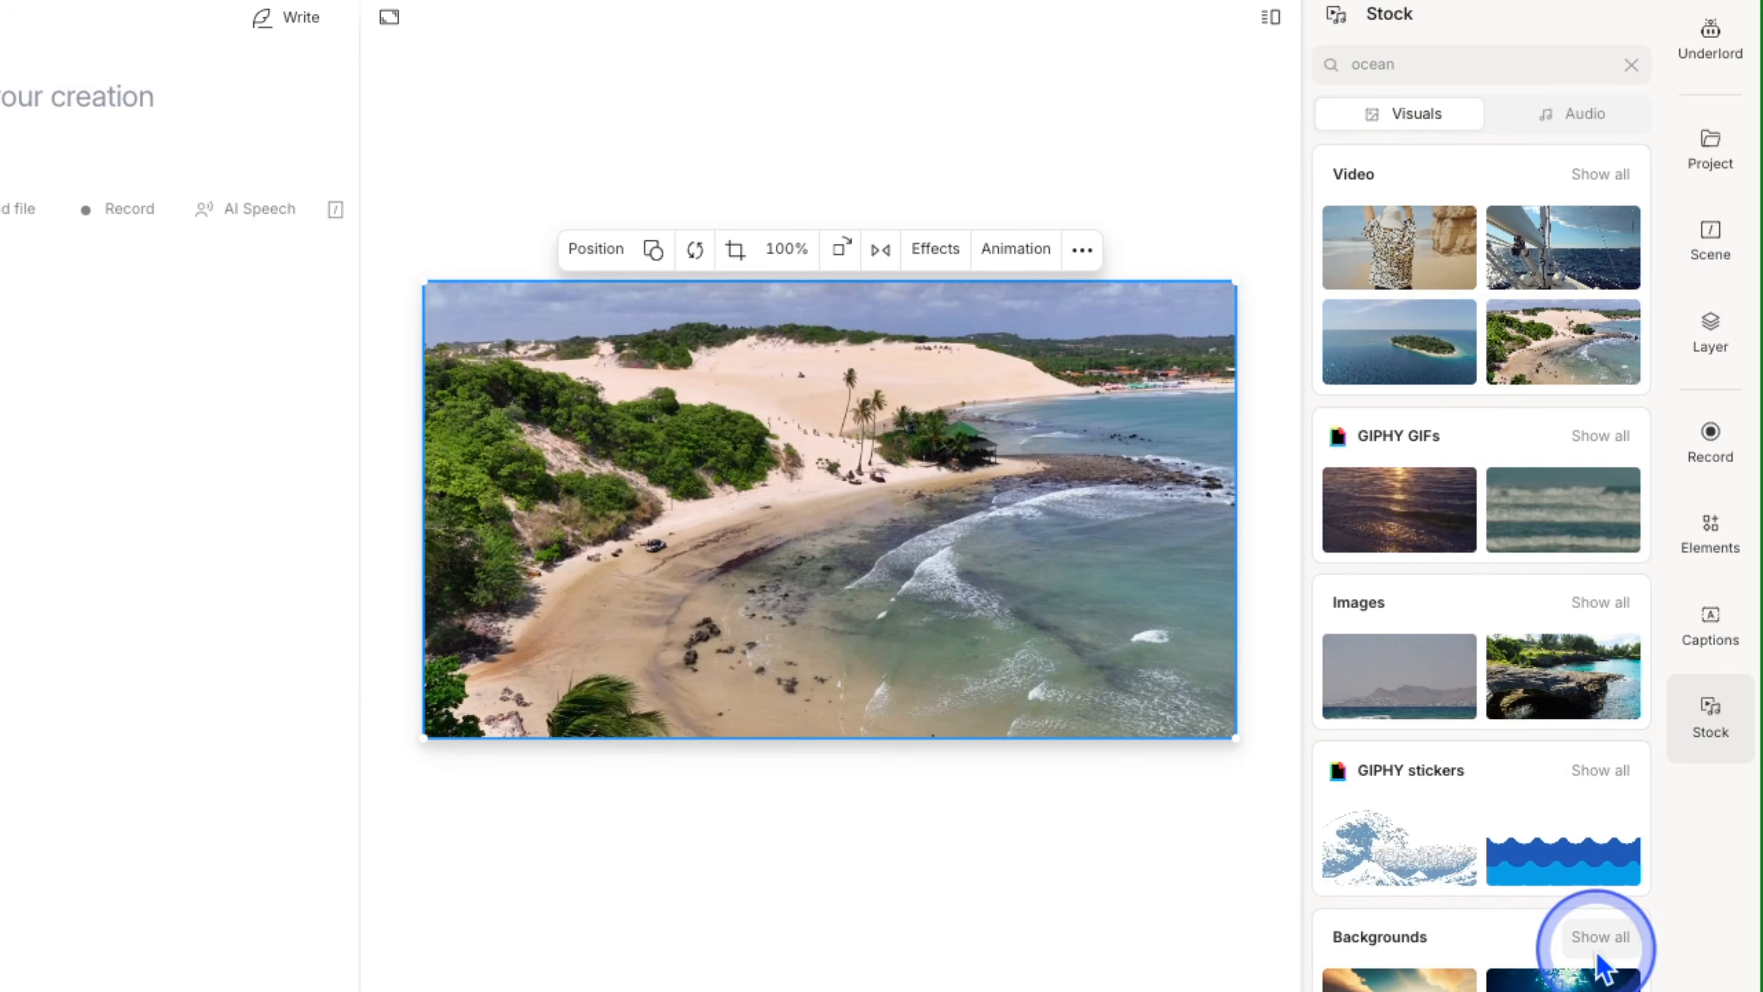
click(1597, 937)
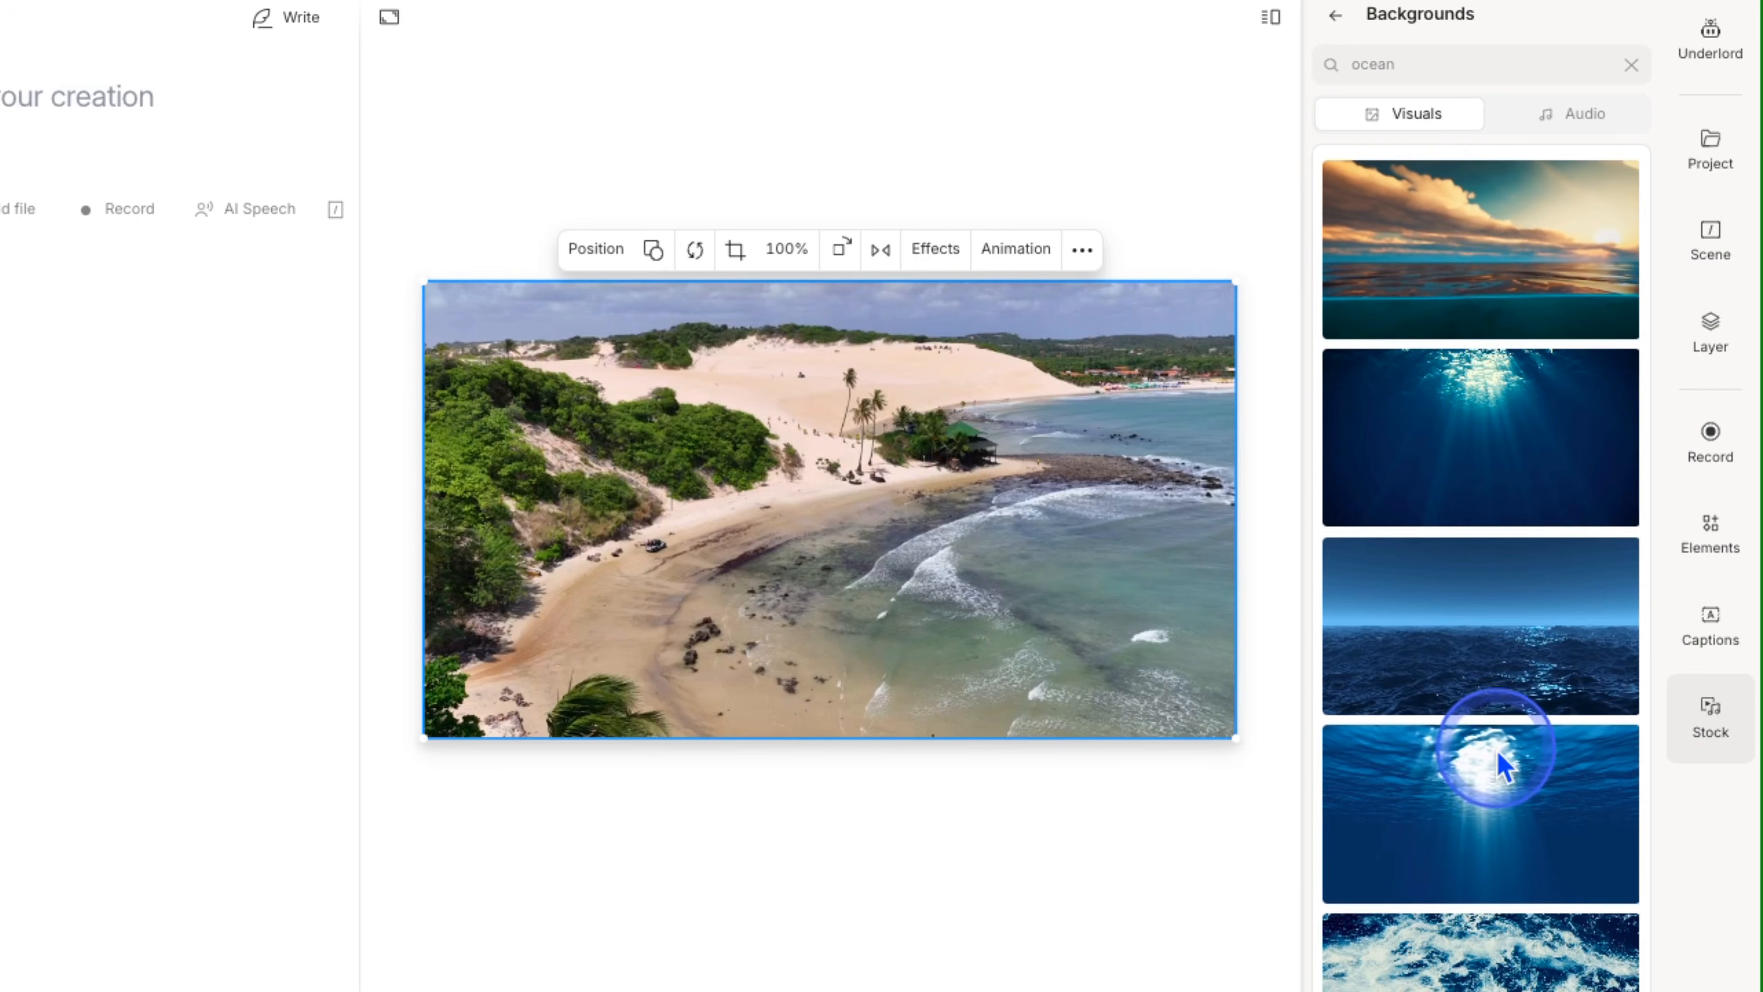
scroll(1501, 764, down, 10)
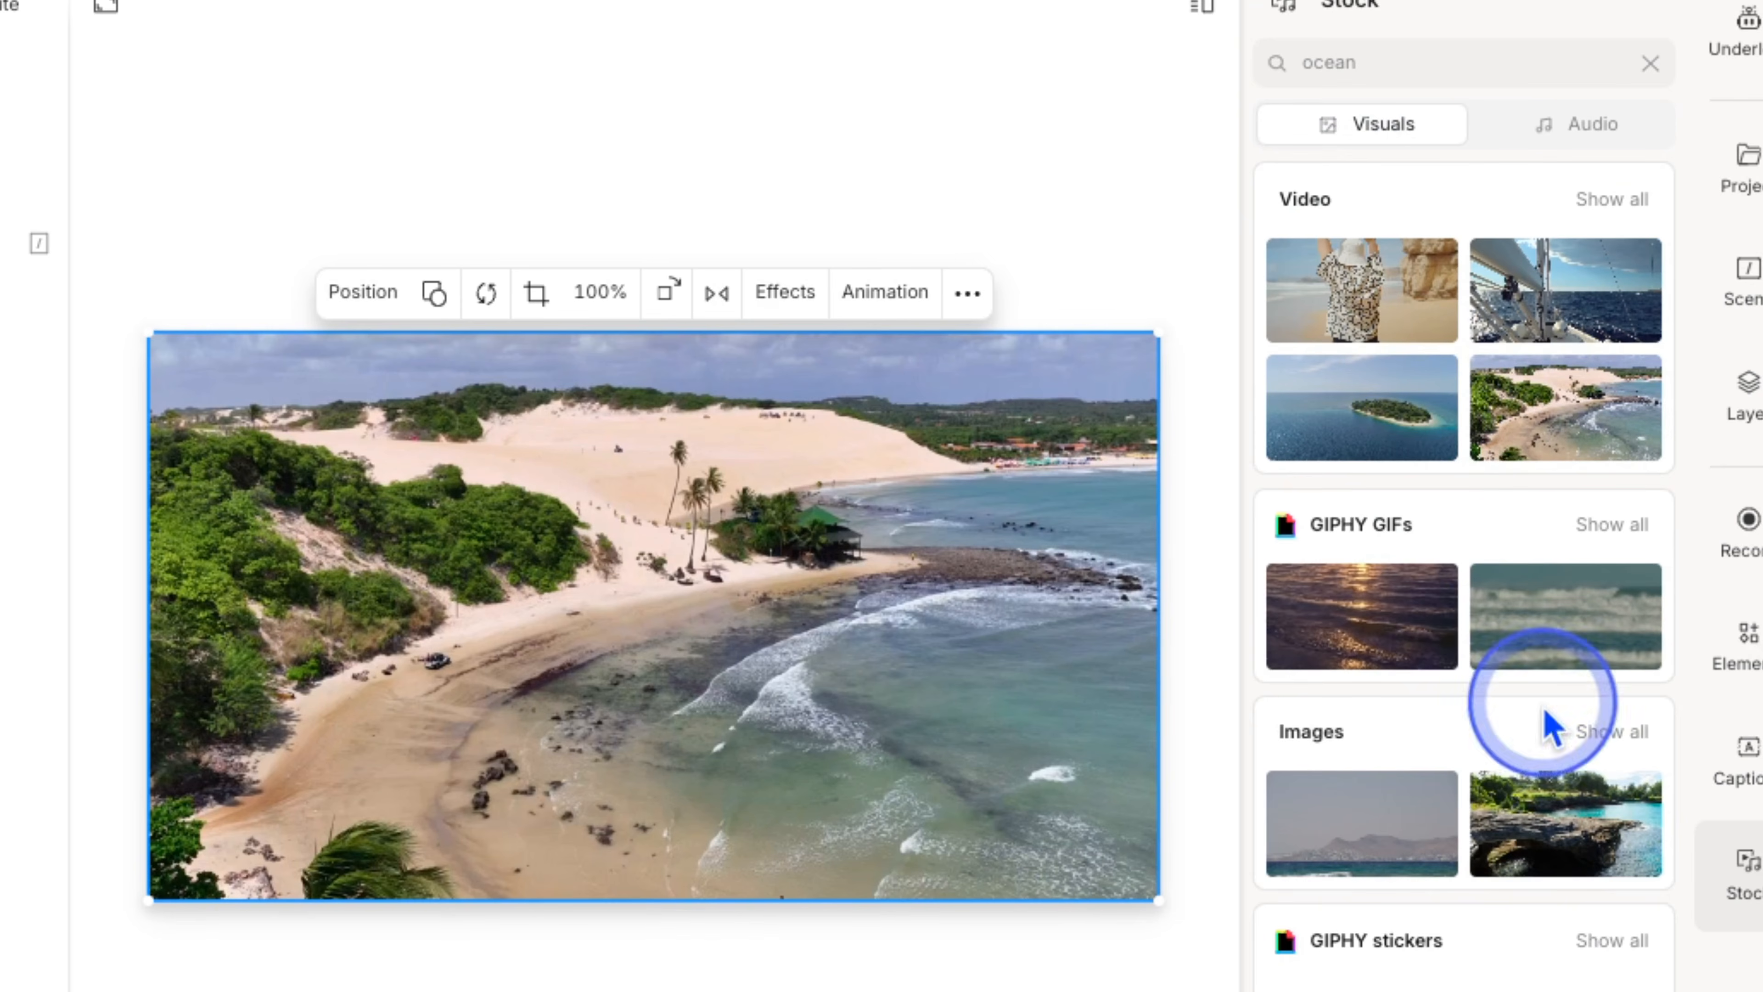
- Clear the "ocean" search and search the stock audio for "orchestral"
click(1650, 62)
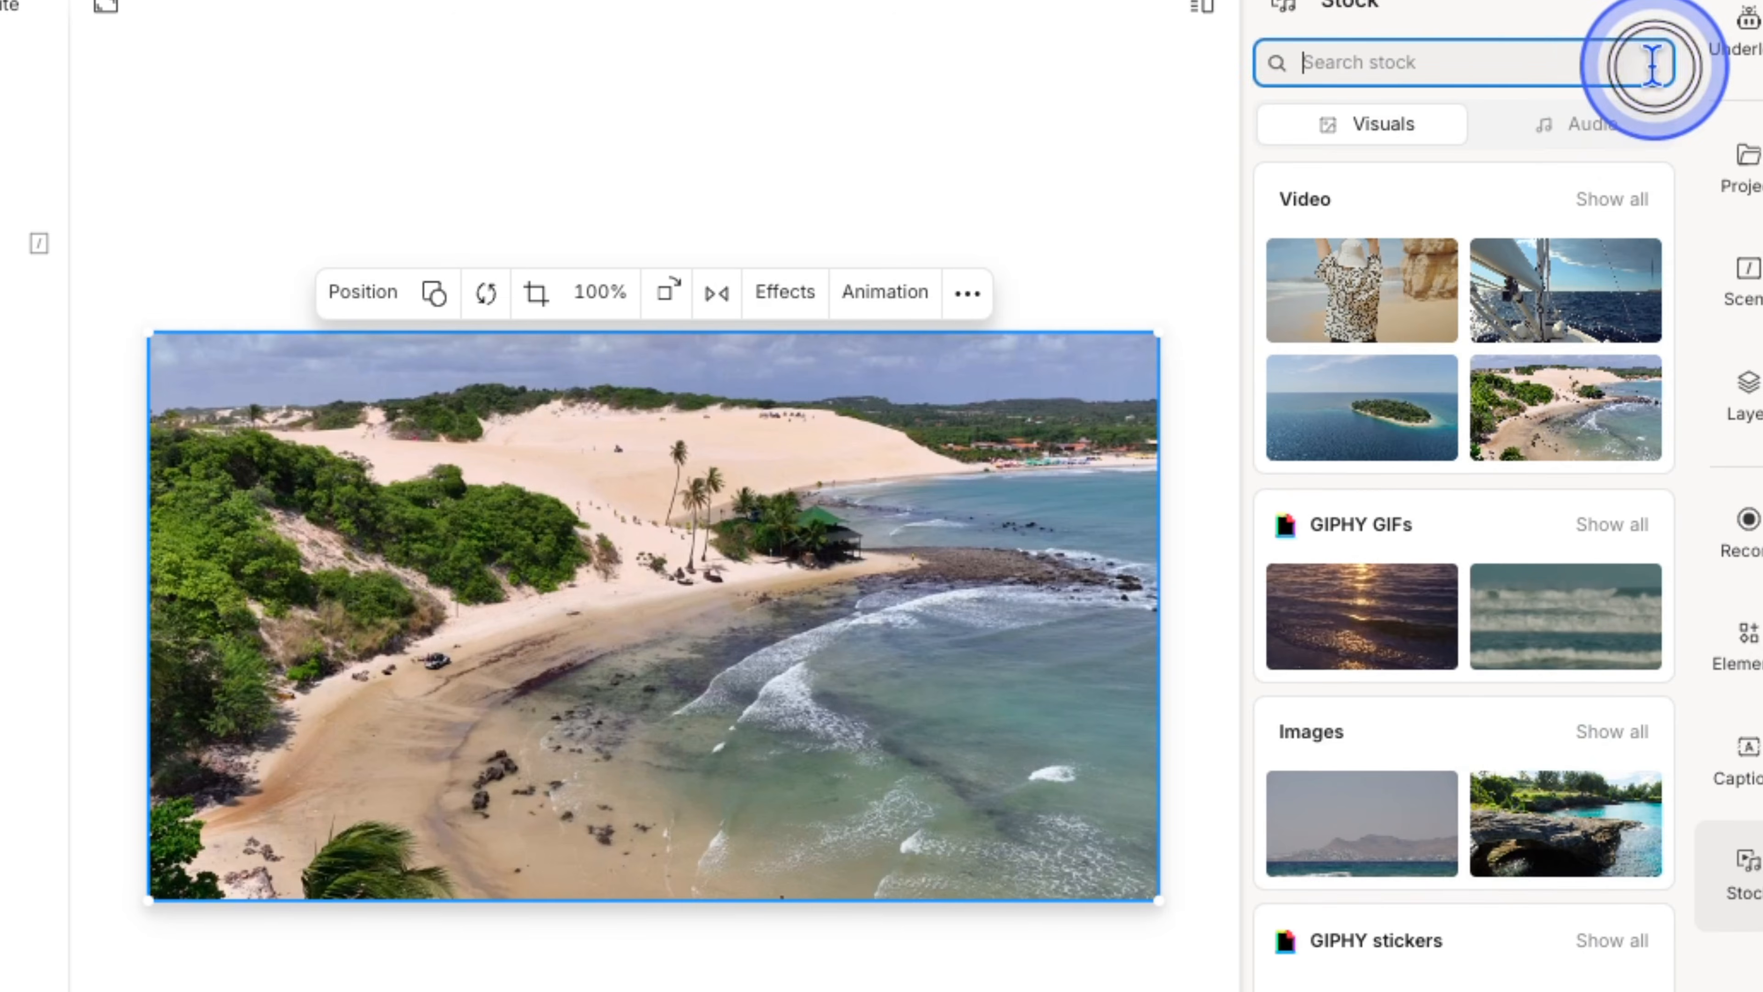
click(1523, 126)
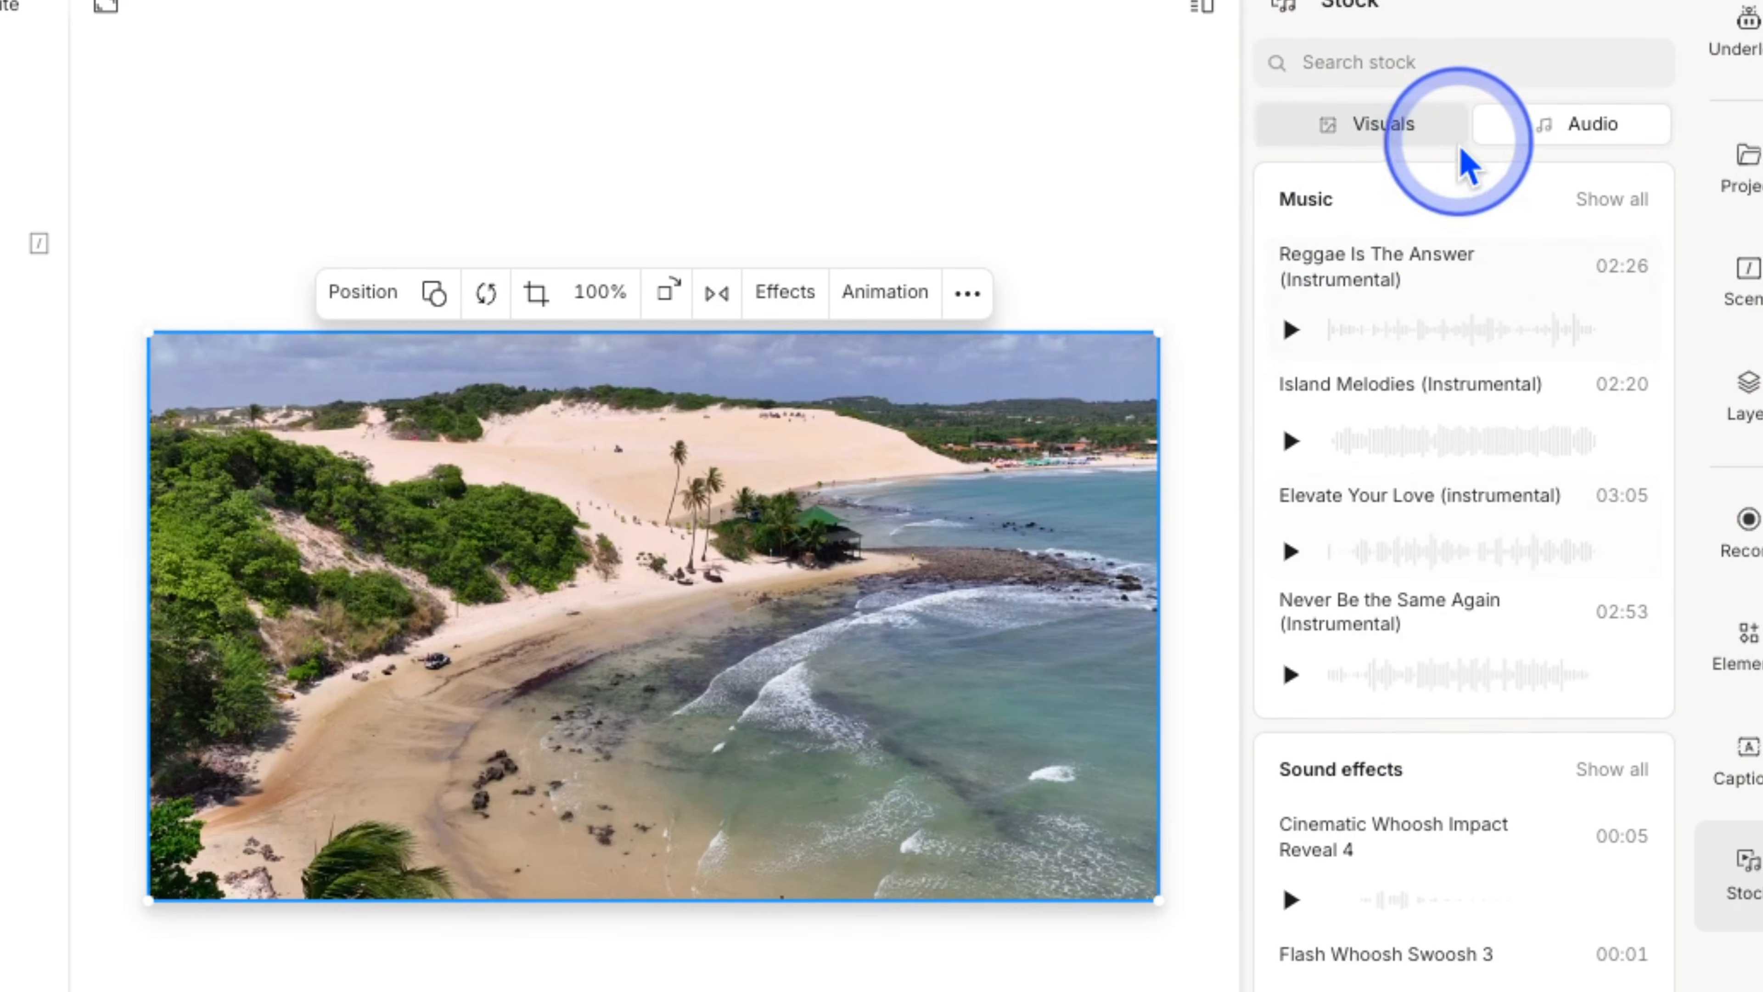
click(1421, 63)
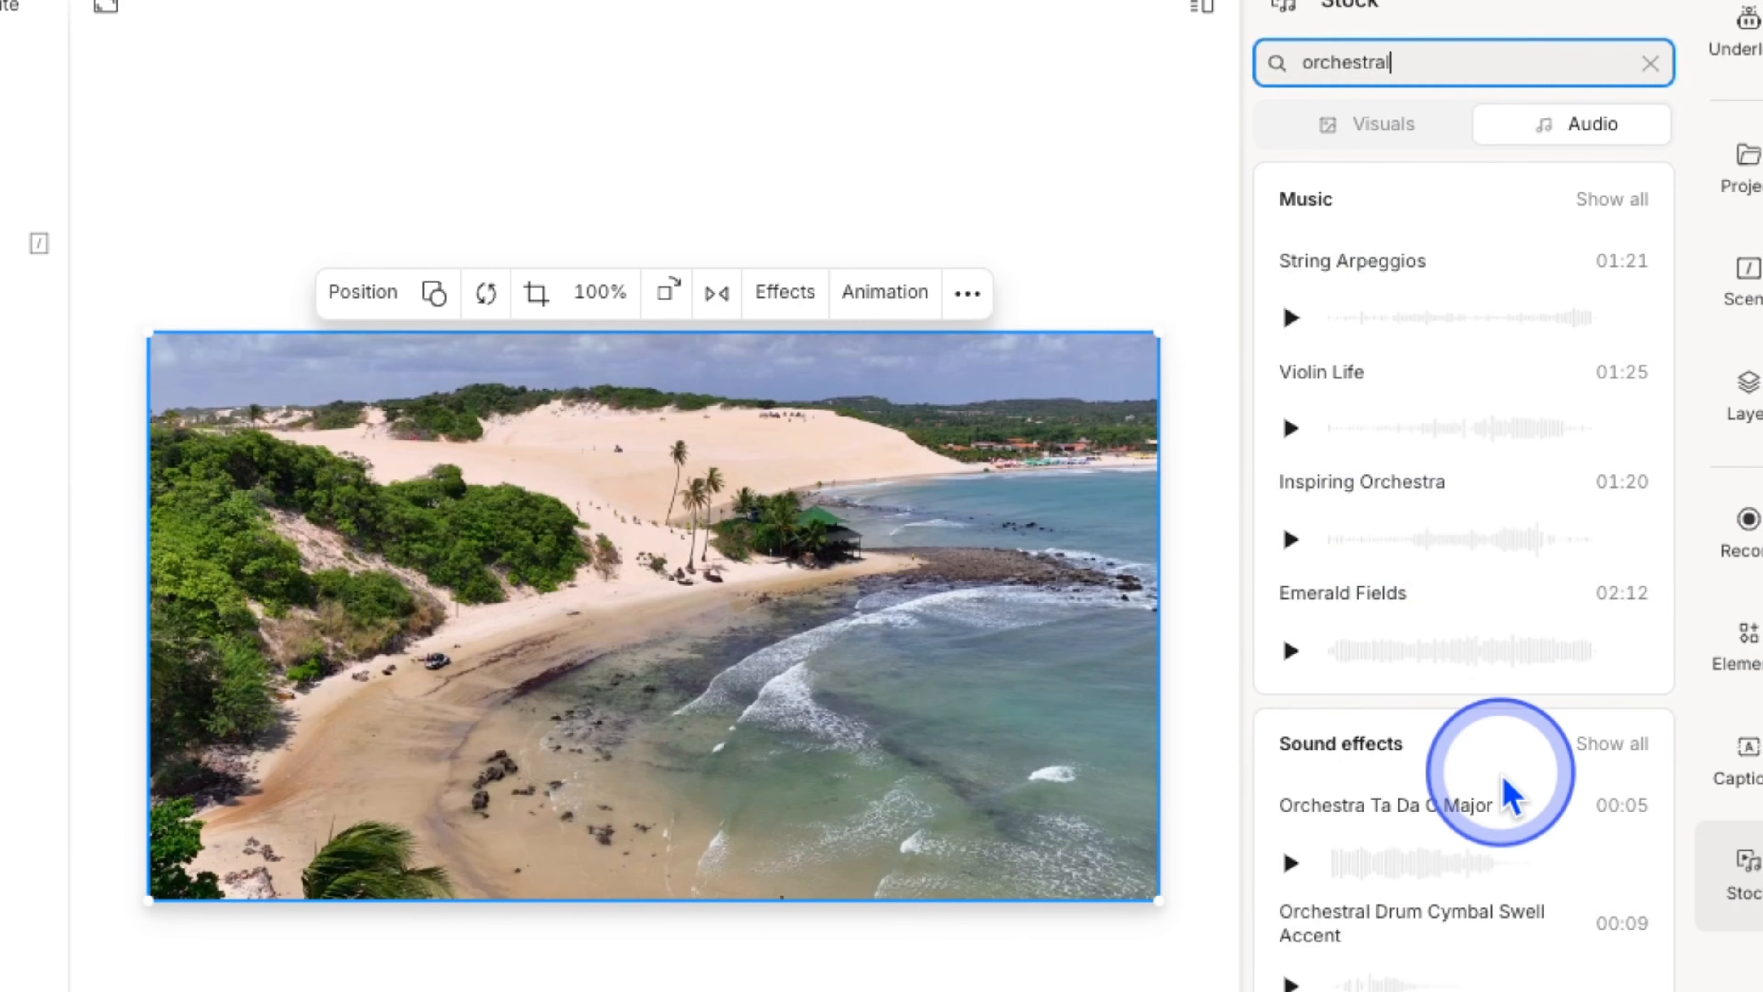
- Browse the full list of orchestral music tracks and return to the stock audio overview
click(1594, 212)
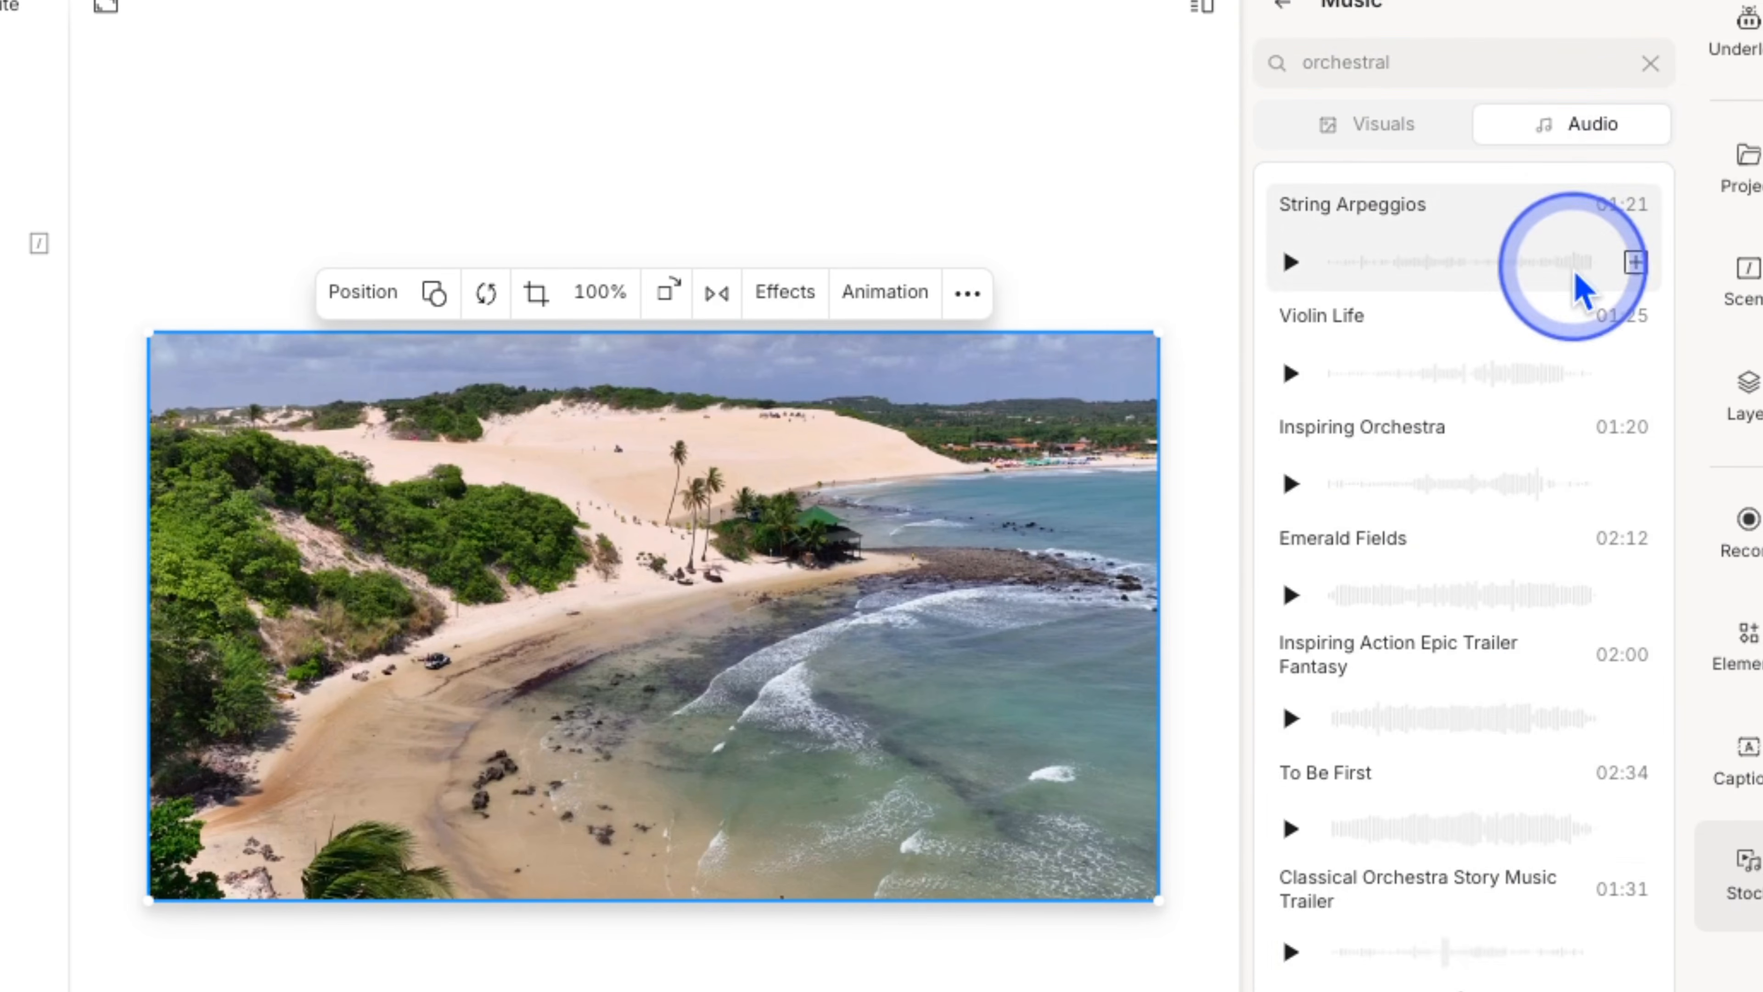
scroll(1574, 923, down, 3)
scroll(1493, 556, up, 3)
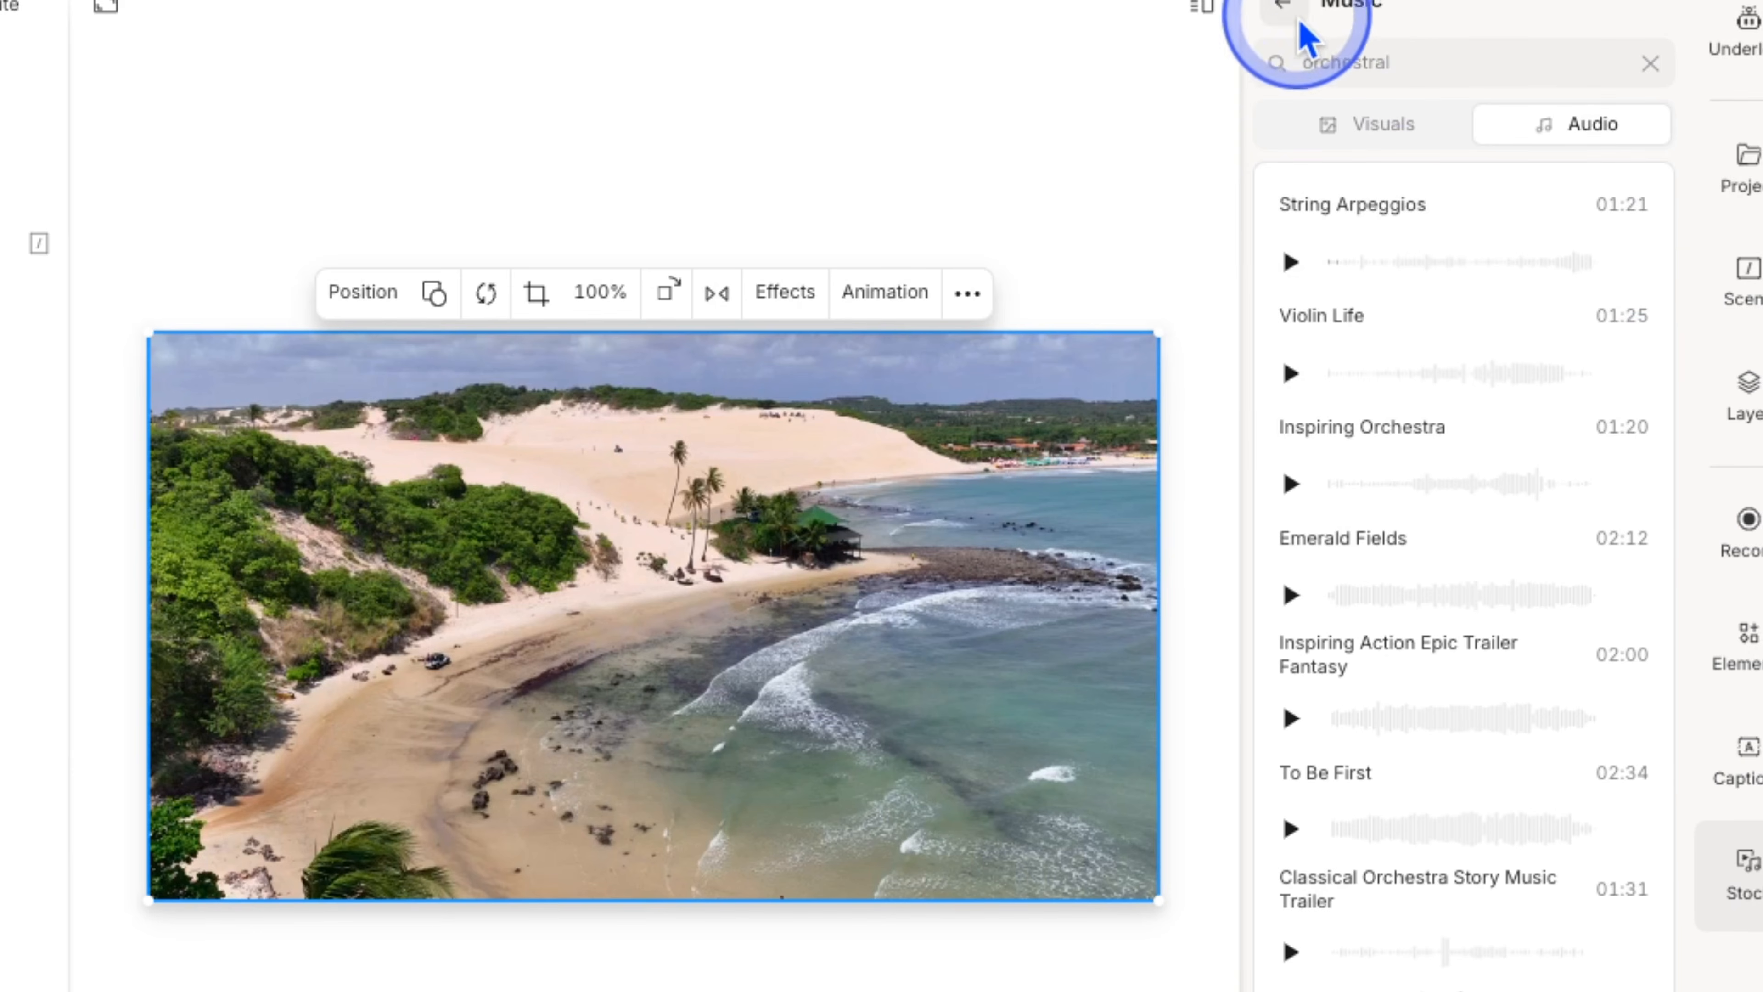
click(1277, 14)
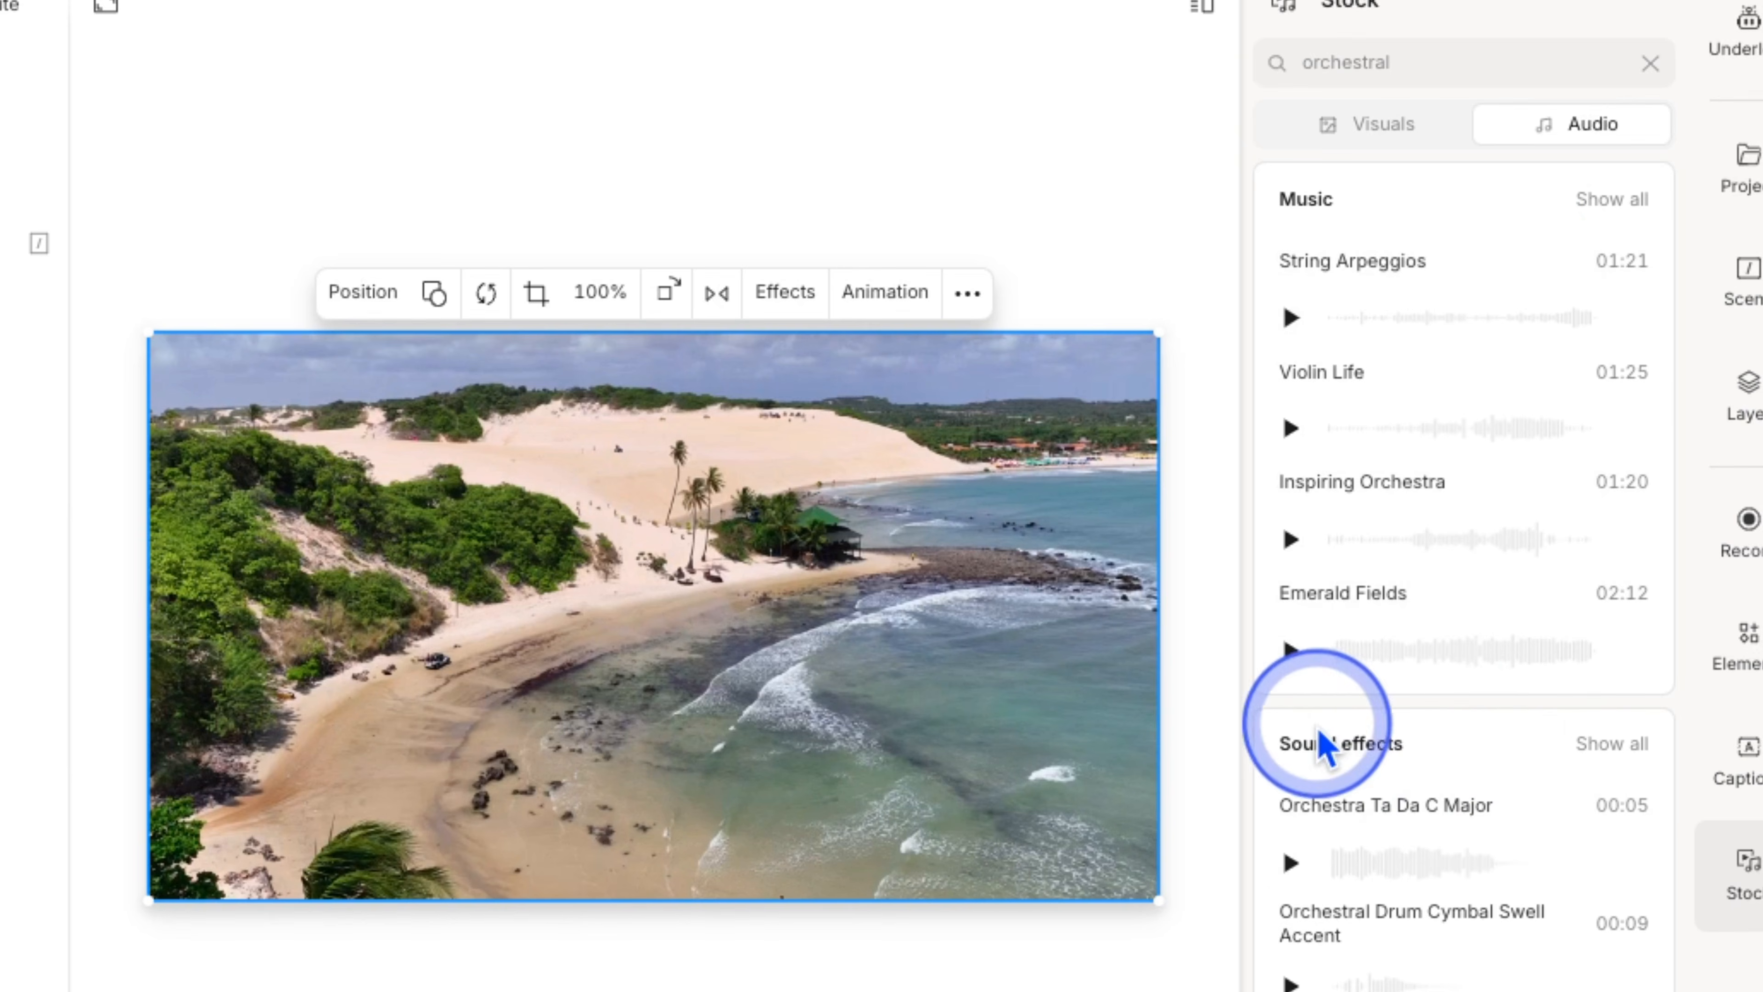
- Look through the full list of sound effects matching "orchestral"
click(1485, 957)
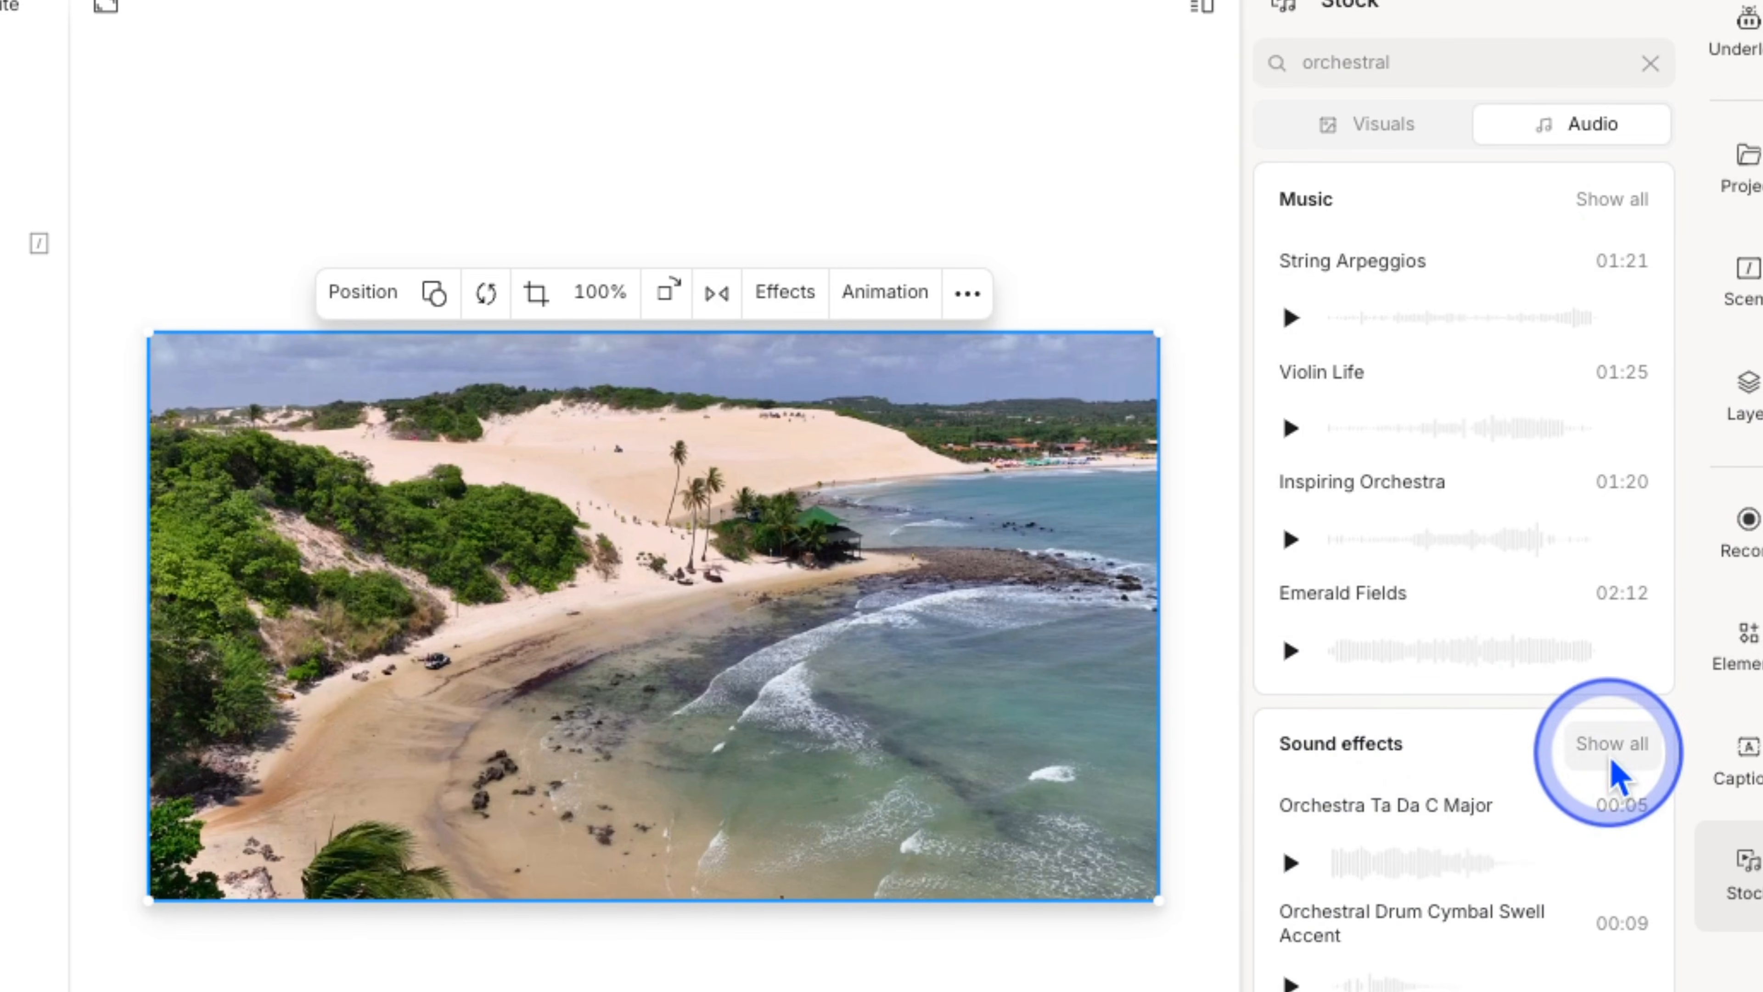
click(1579, 747)
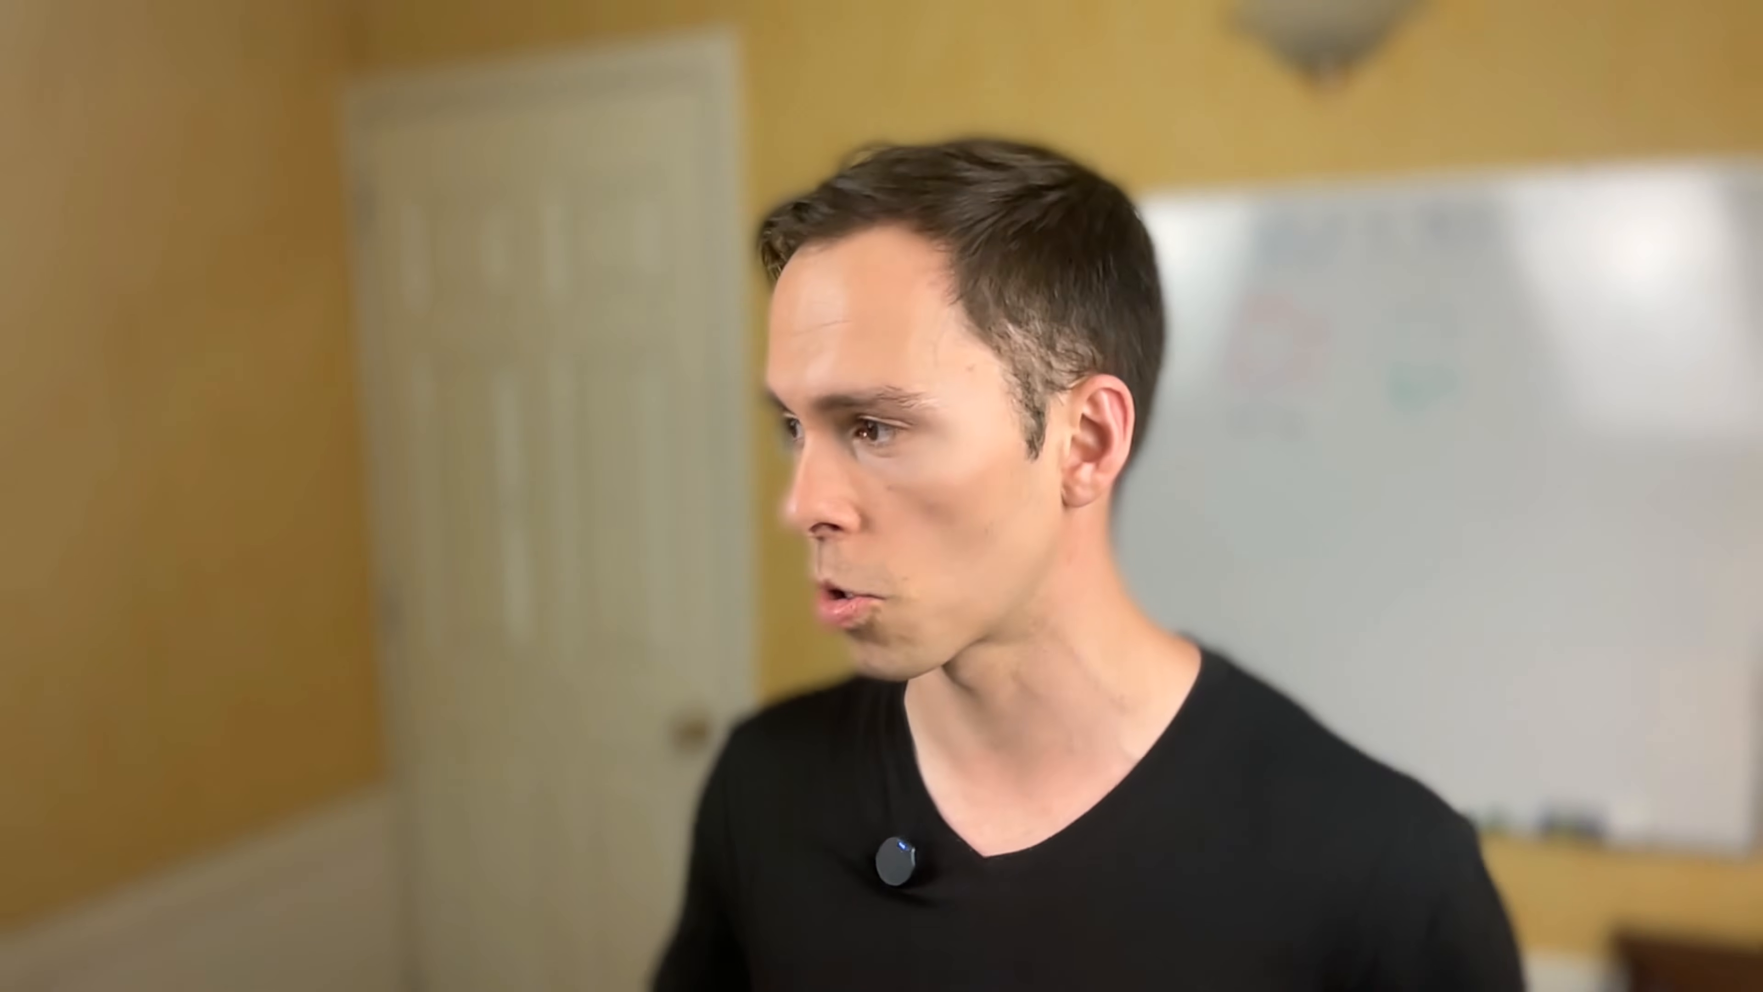
click(1561, 268)
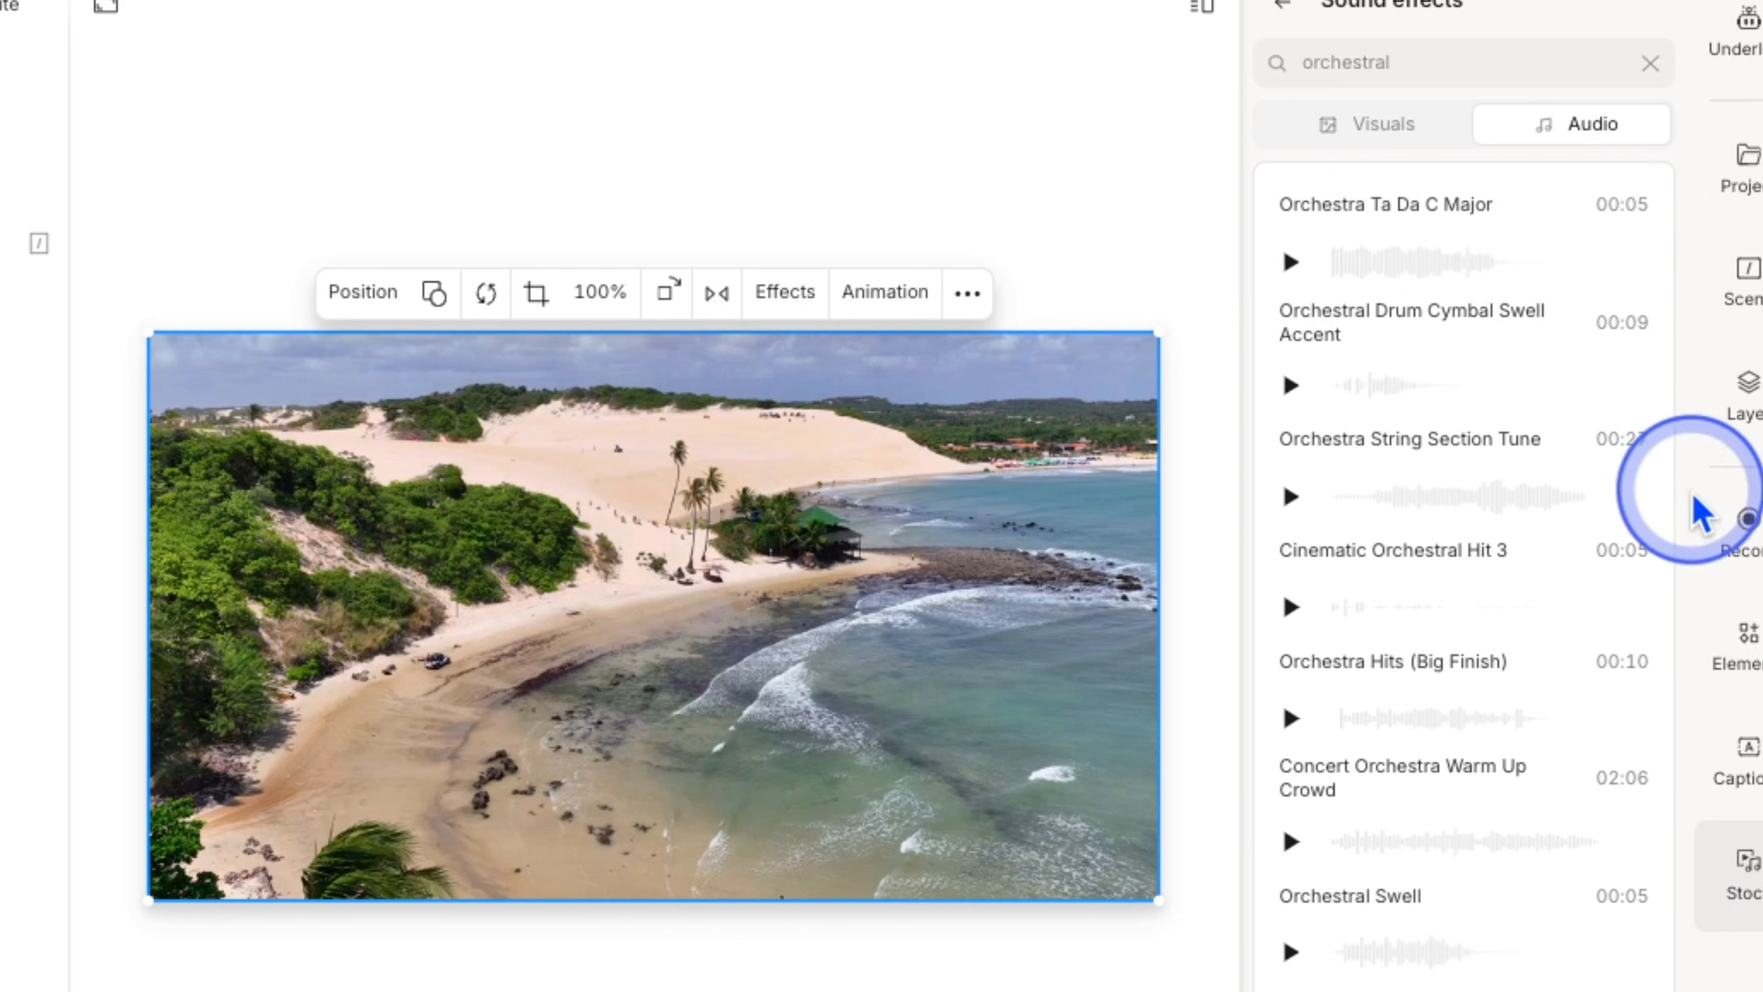
click(1636, 385)
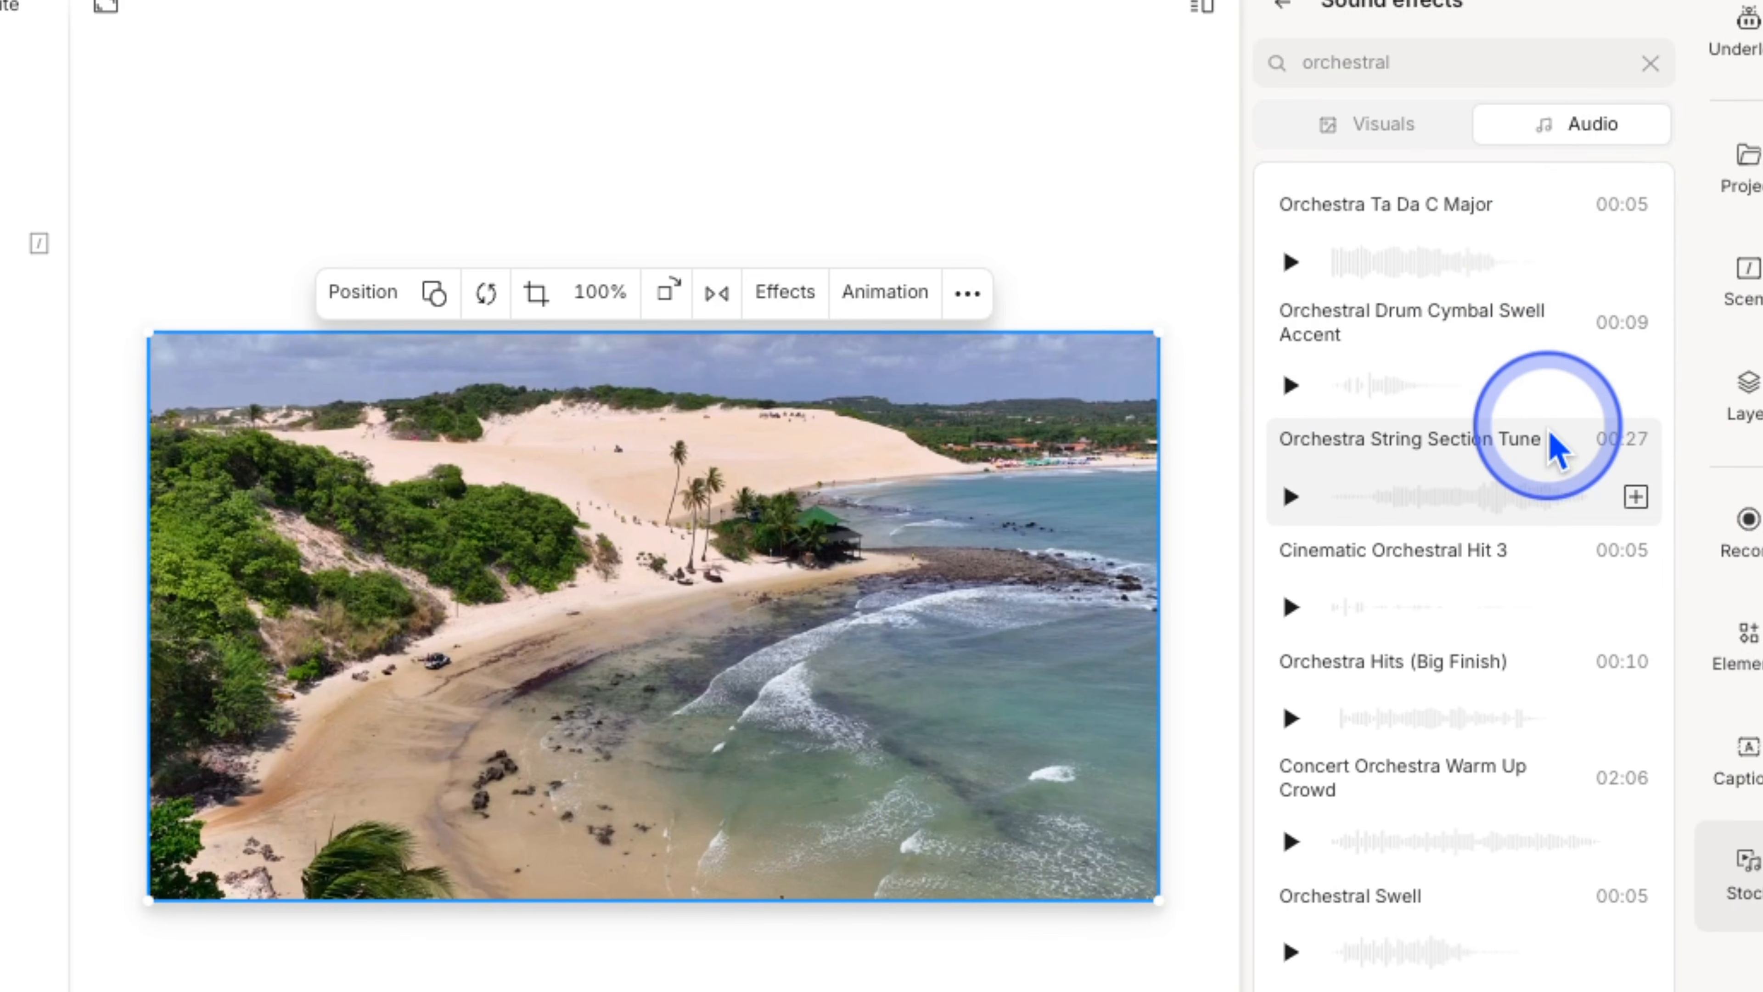
- Search the sound effects for "whoosh" and preview Flash Whoosh Swoosh 3
click(1404, 85)
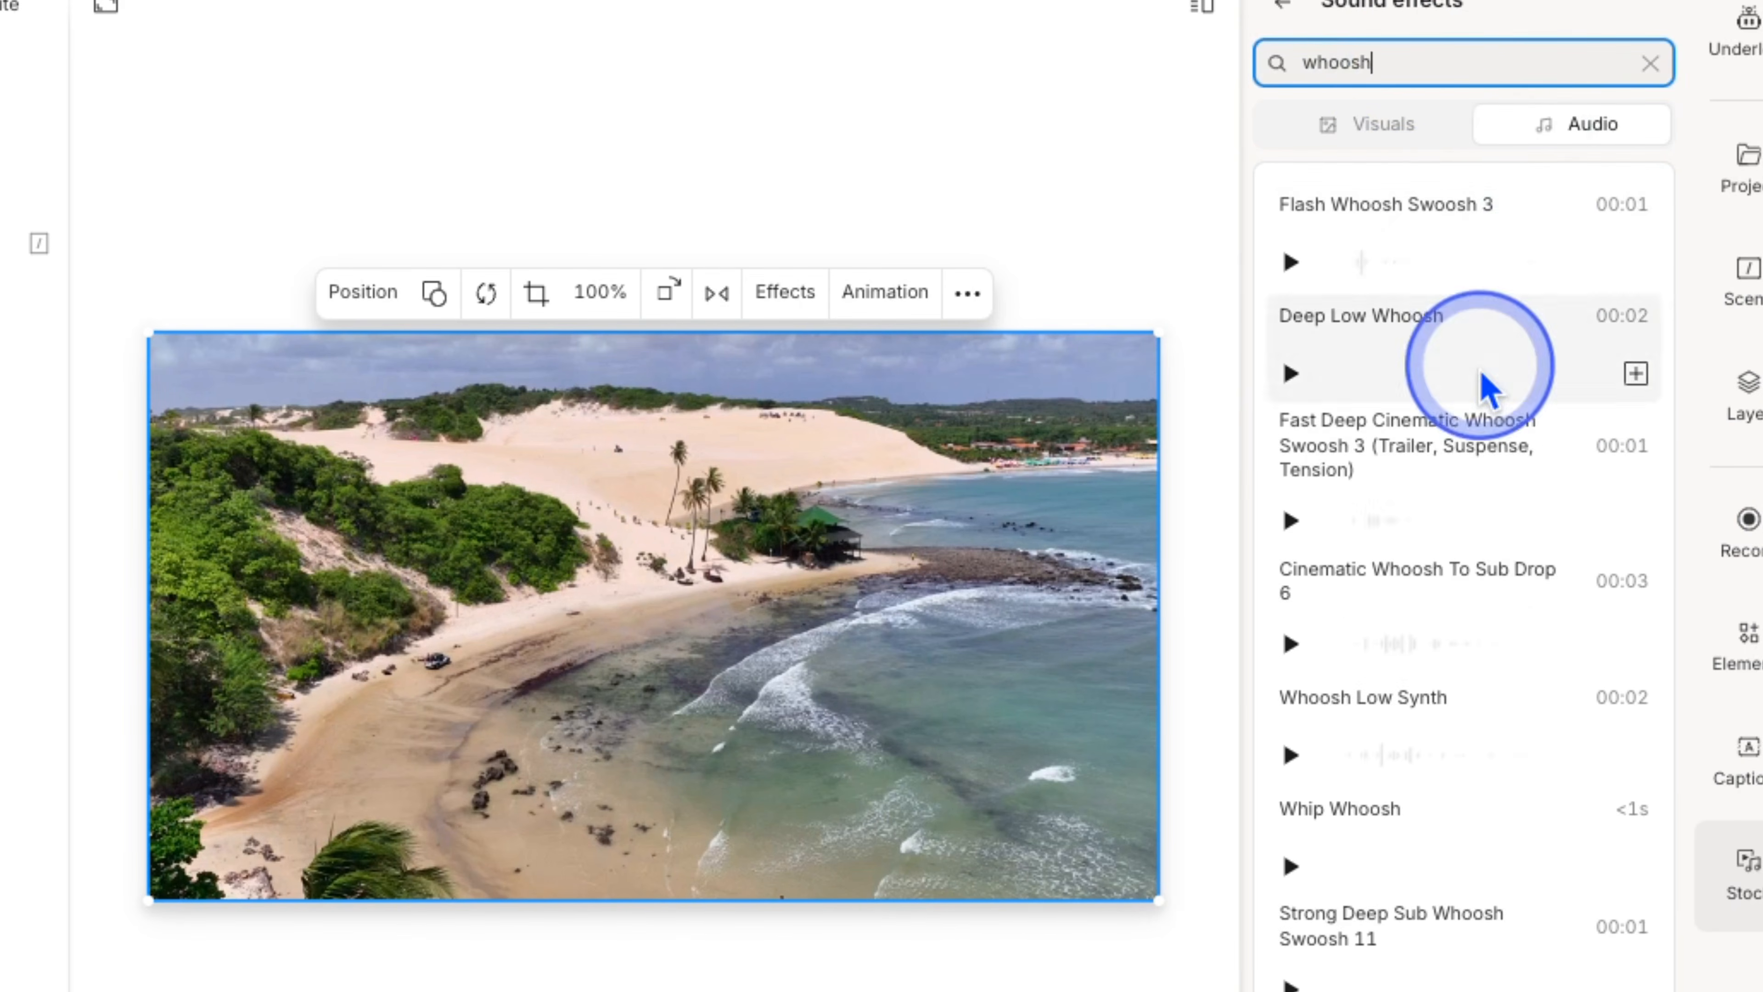
click(1481, 448)
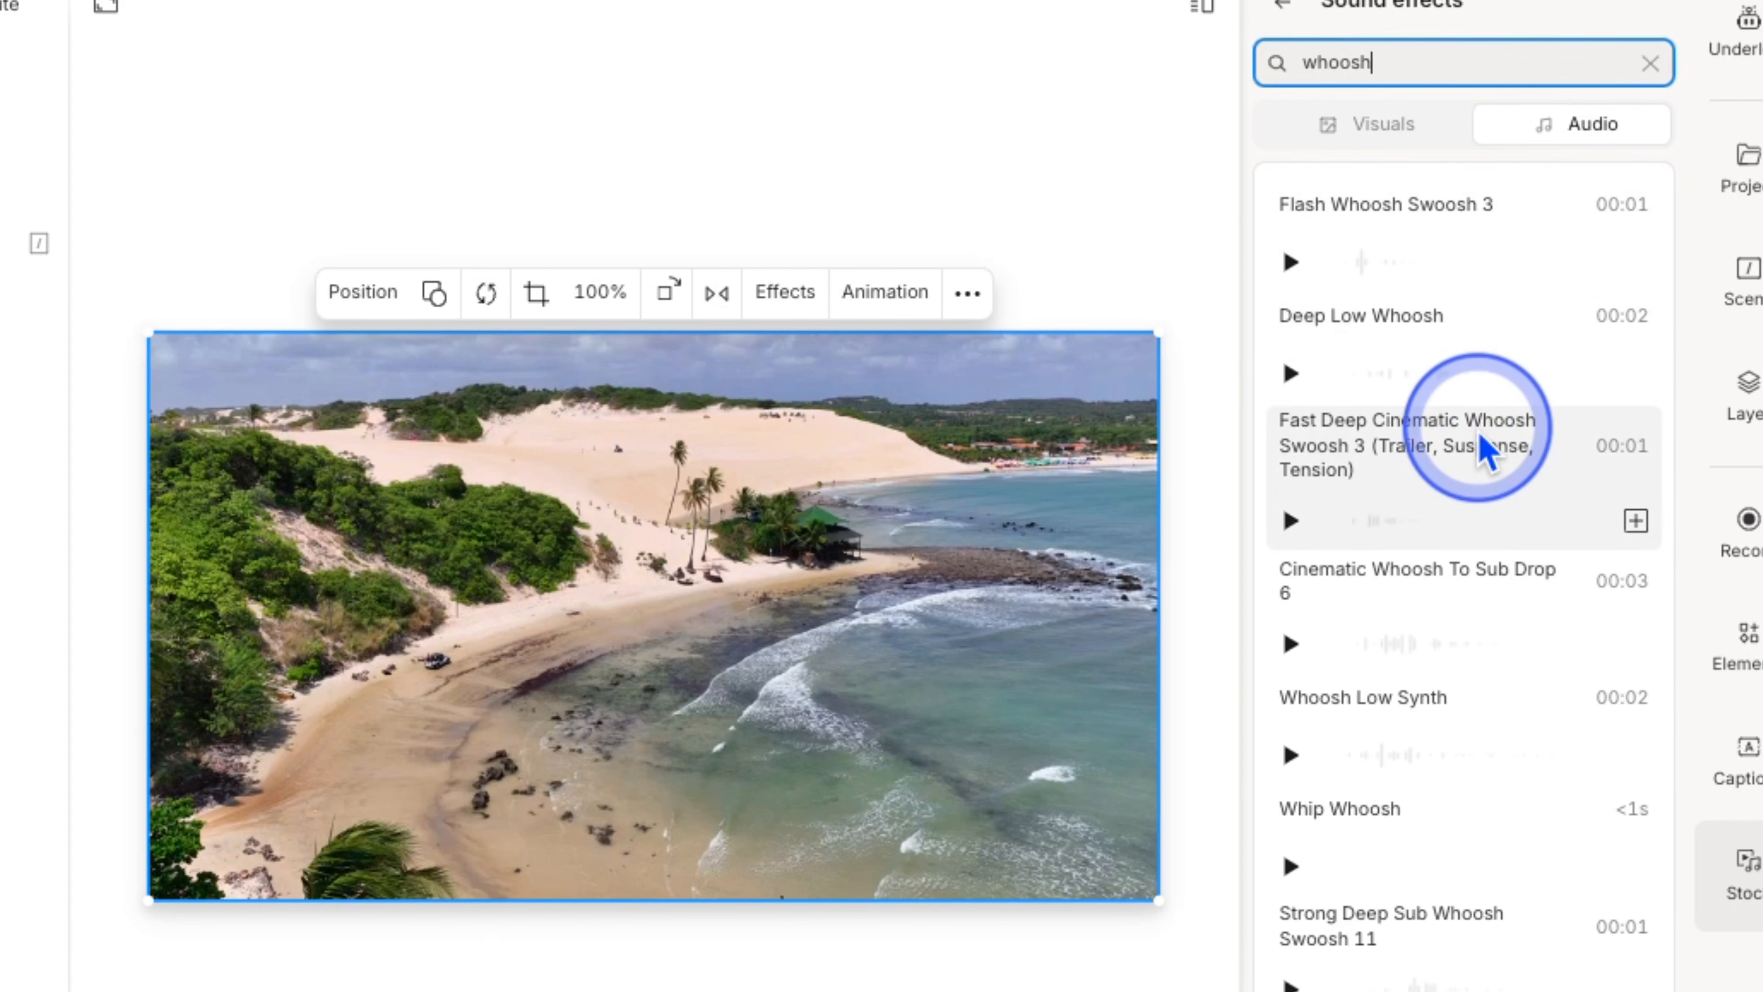
click(1298, 264)
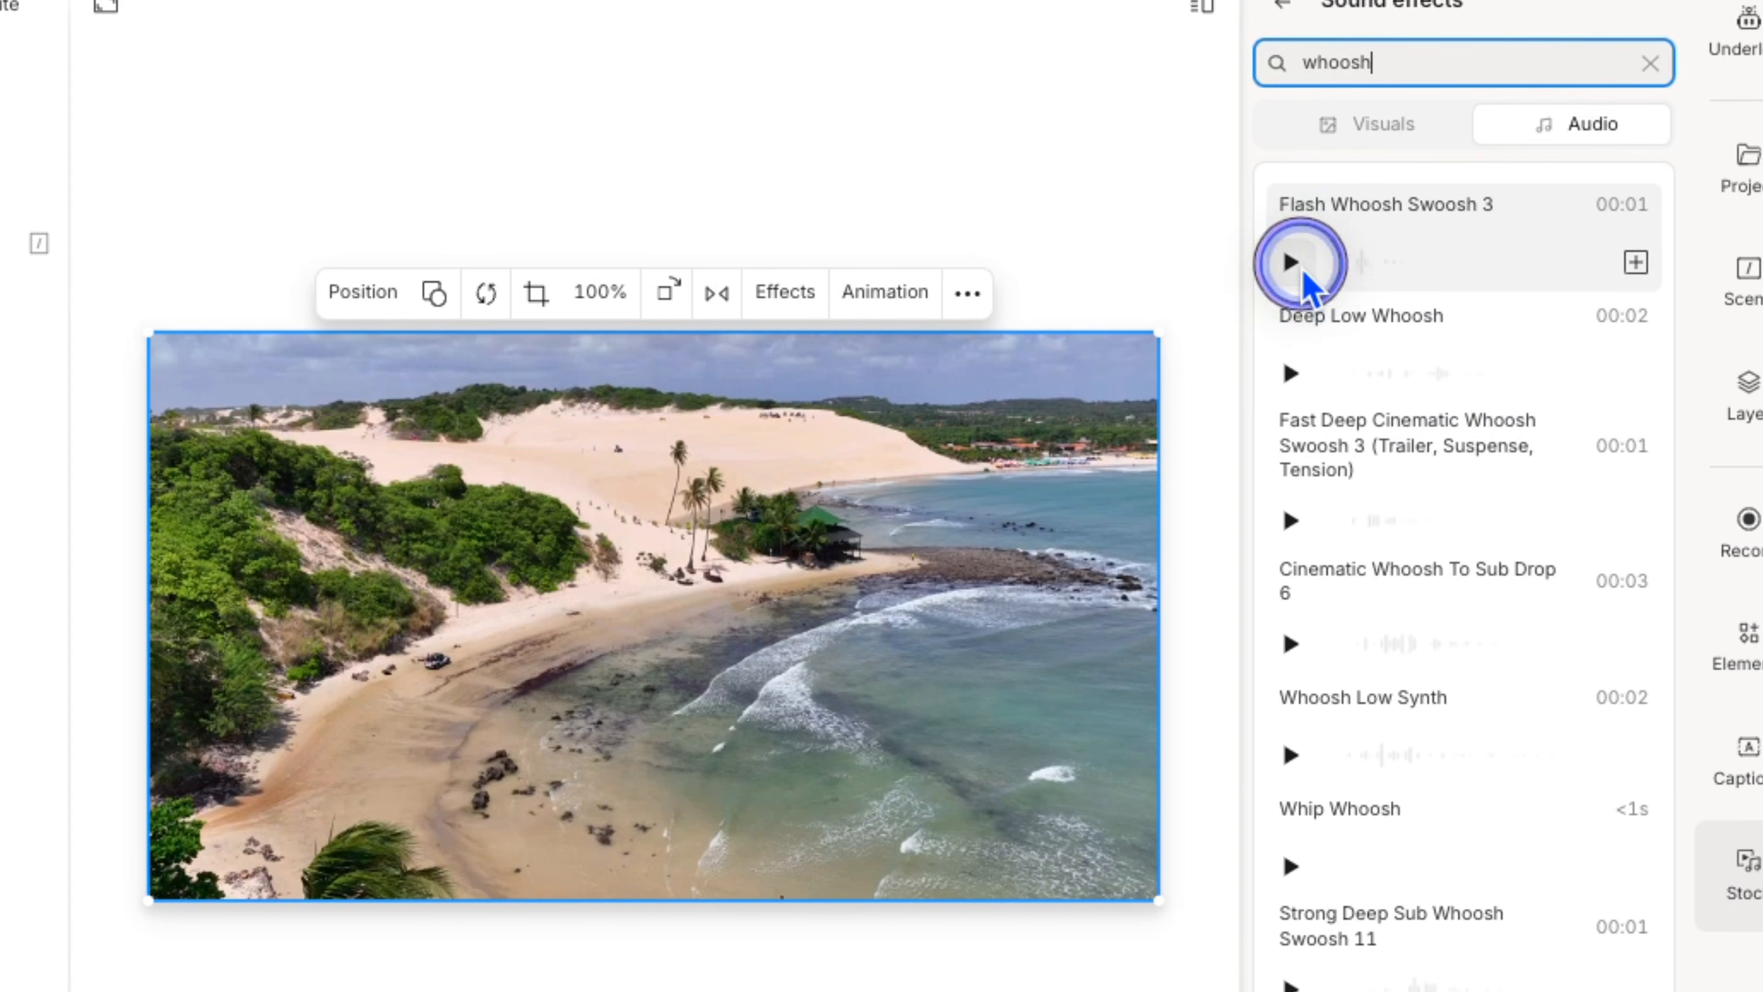